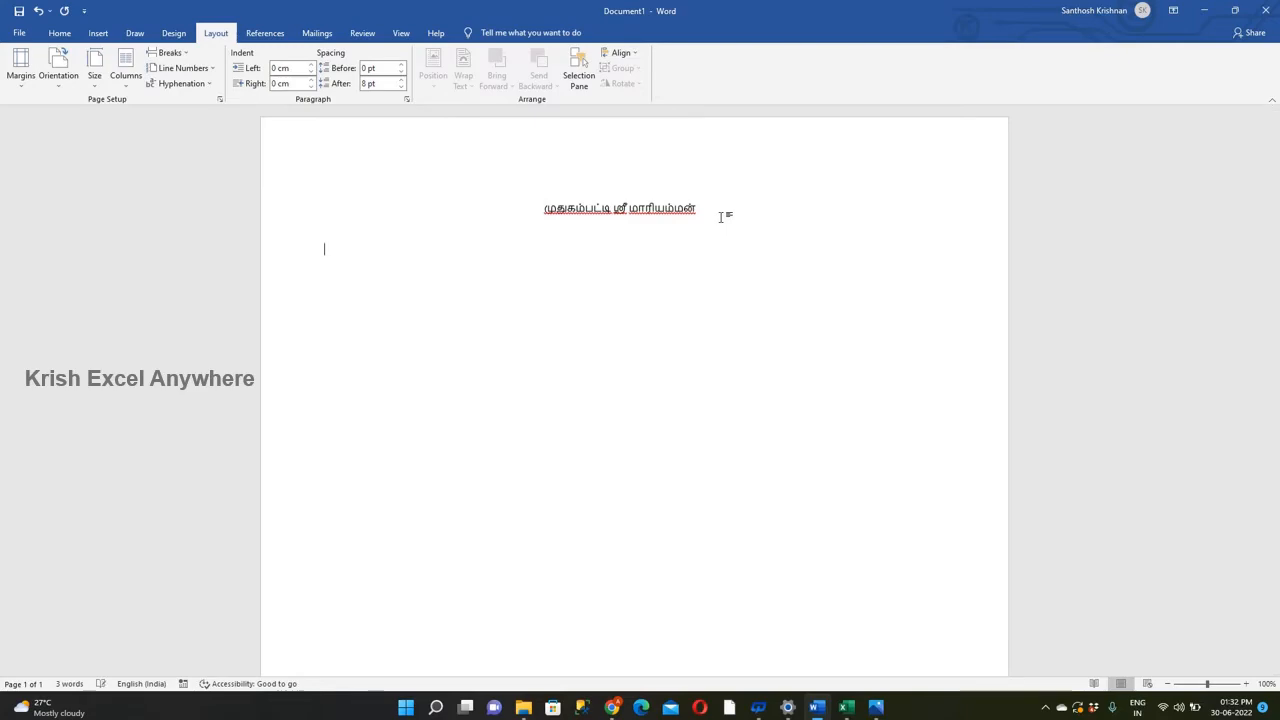
# Copy the text "2022 - திருவிழா அழைப்பிதழ்" from the Excel sheet onto the Word line below the title and move it towards the page centre.
pyautogui.hotkey('alt', 'Tab')
pyautogui.moveTo(310, 149); pyautogui.dragTo(177, 149)
pyautogui.hotkey('ctrl', 'c')
pyautogui.press('Escape')
pyautogui.hotkey('alt', 'Tab')
pyautogui.hotkey('ctrl', 'v')
pyautogui.press('Home')
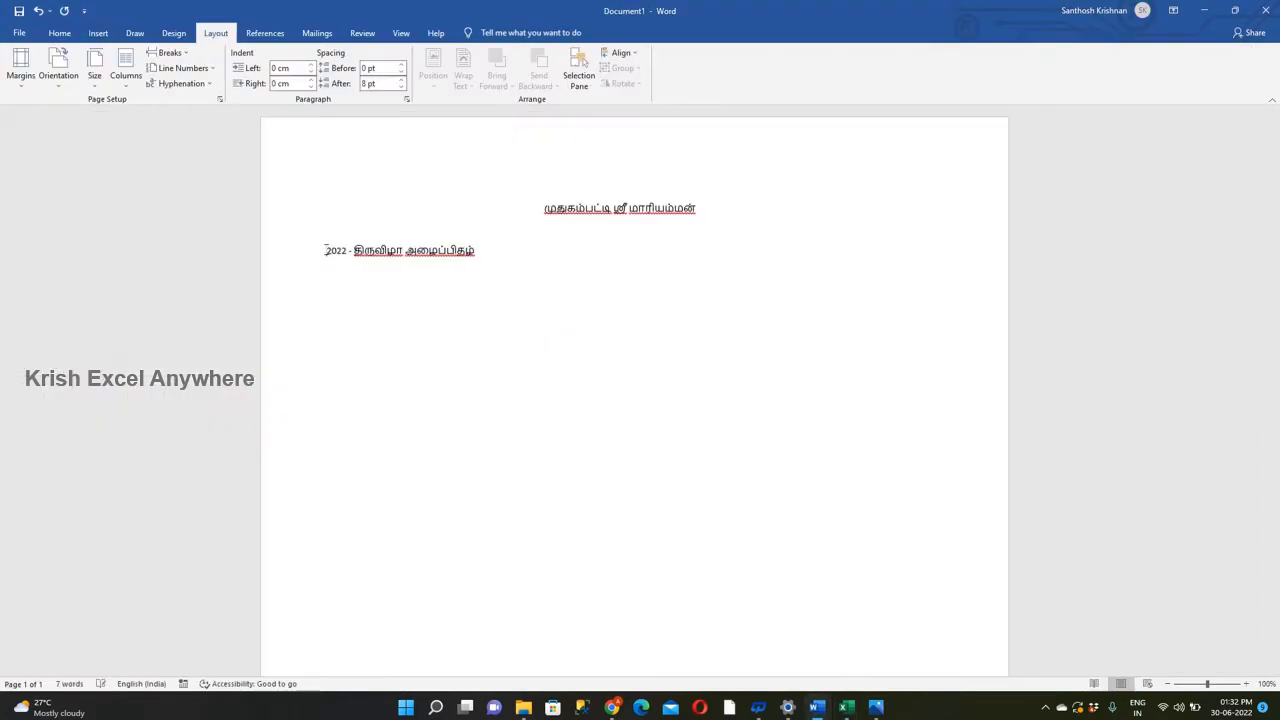
pyautogui.press('BackSpace')
pyautogui.press('BackSpace')
pyautogui.press('BackSpace')
pyautogui.press('BackSpace')
pyautogui.press('BackSpace')
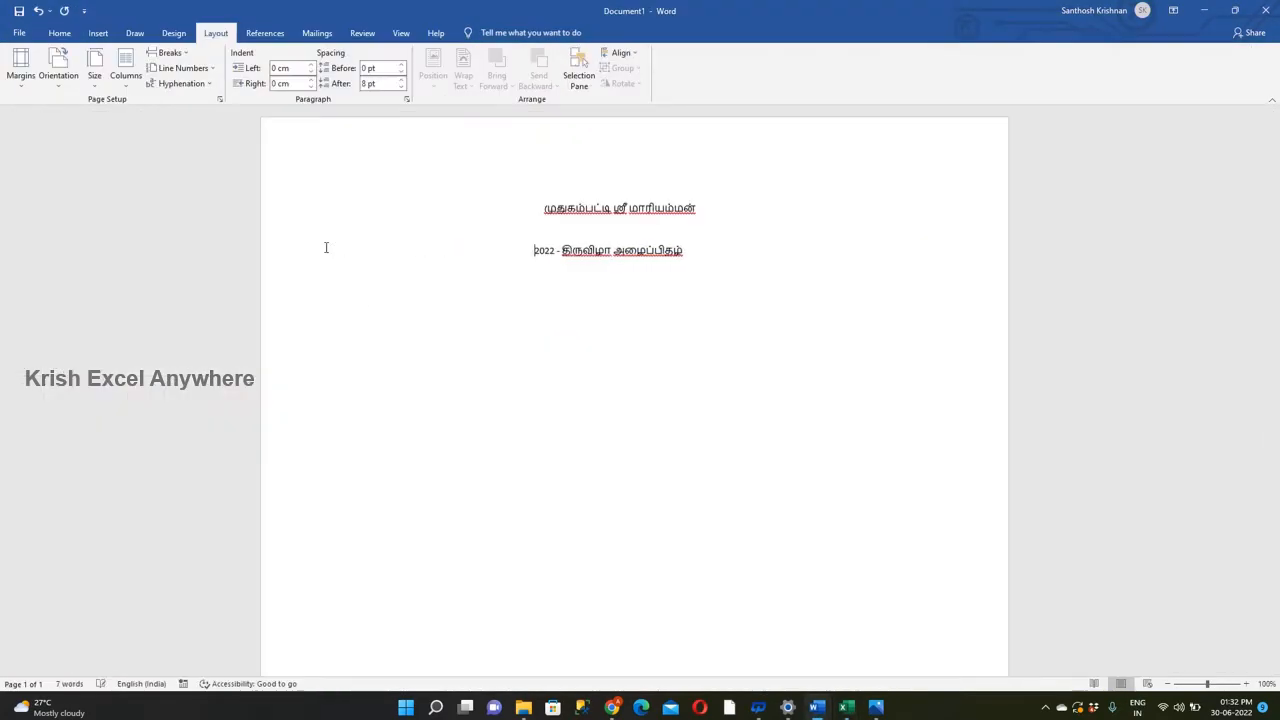
# Remove the space after the paragraphs for the two heading lines.
pyautogui.moveTo(704, 255); pyautogui.dragTo(514, 203)
pyautogui.click(60, 33)
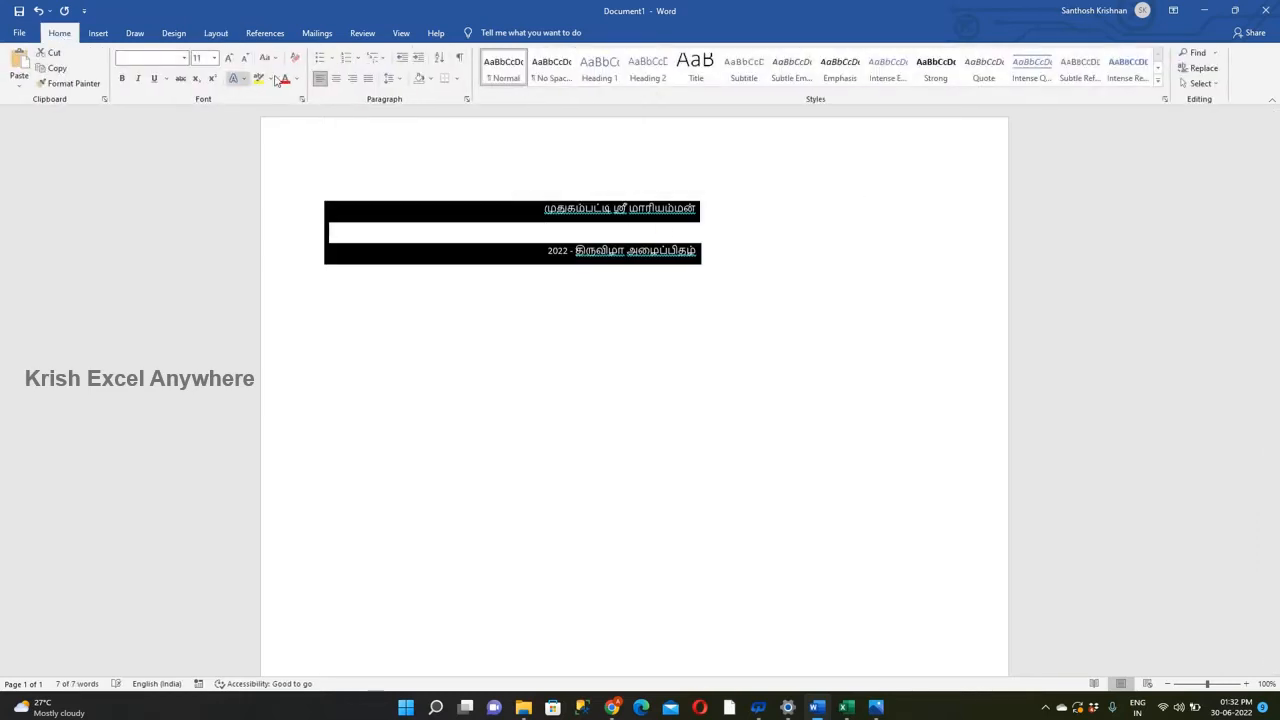
pyautogui.click(390, 78)
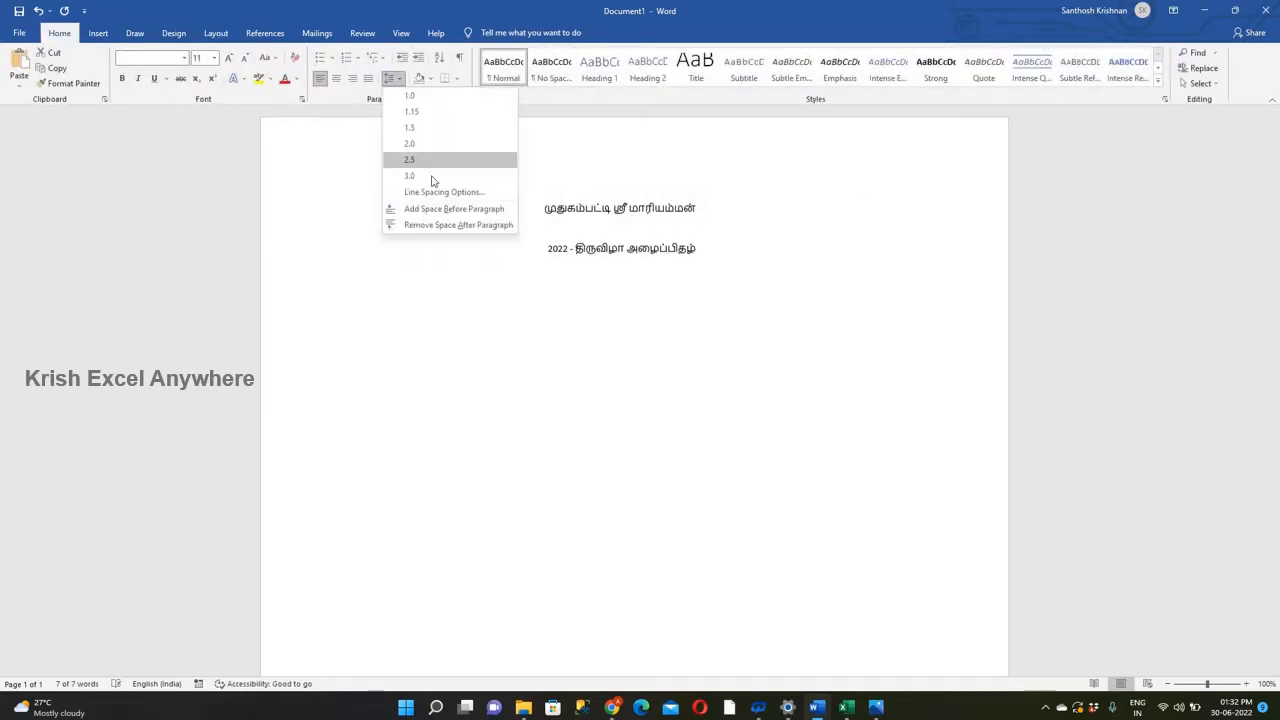
pyautogui.click(448, 225)
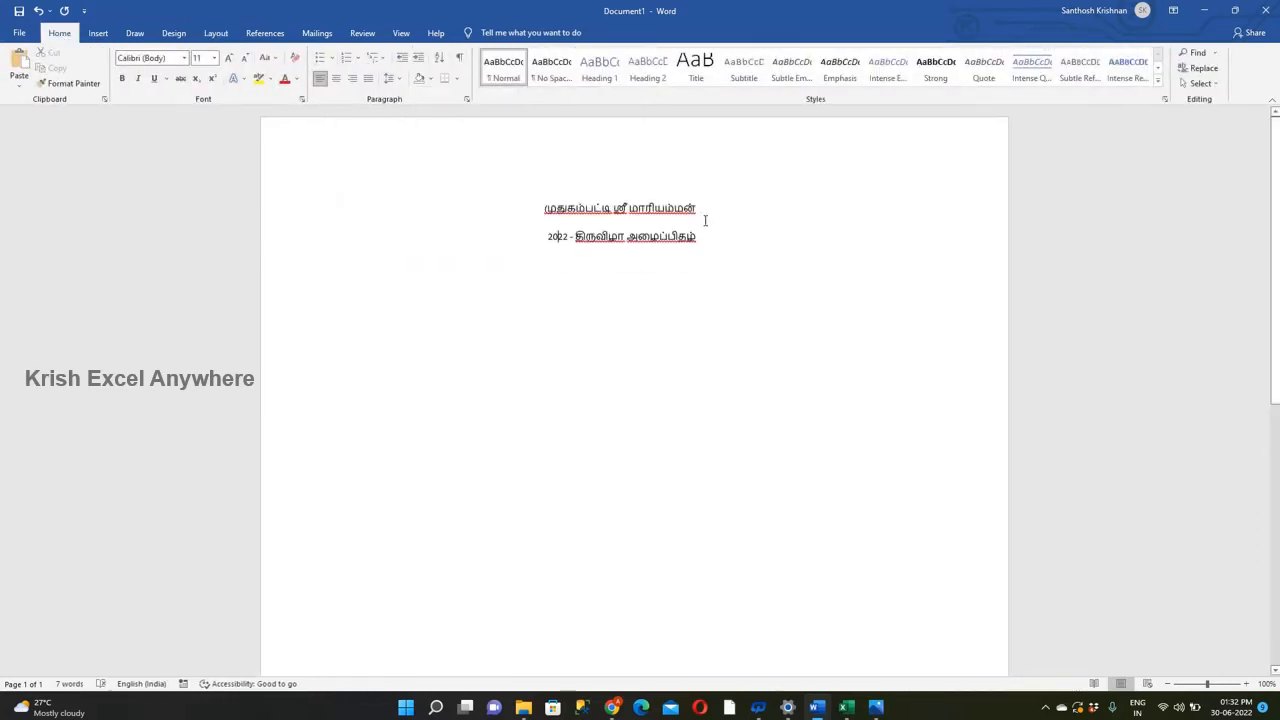
# Enlarge both heading lines to 28 pt and shift the first one slightly towards the left margin.
pyautogui.click(228, 58)
pyautogui.click(228, 58)
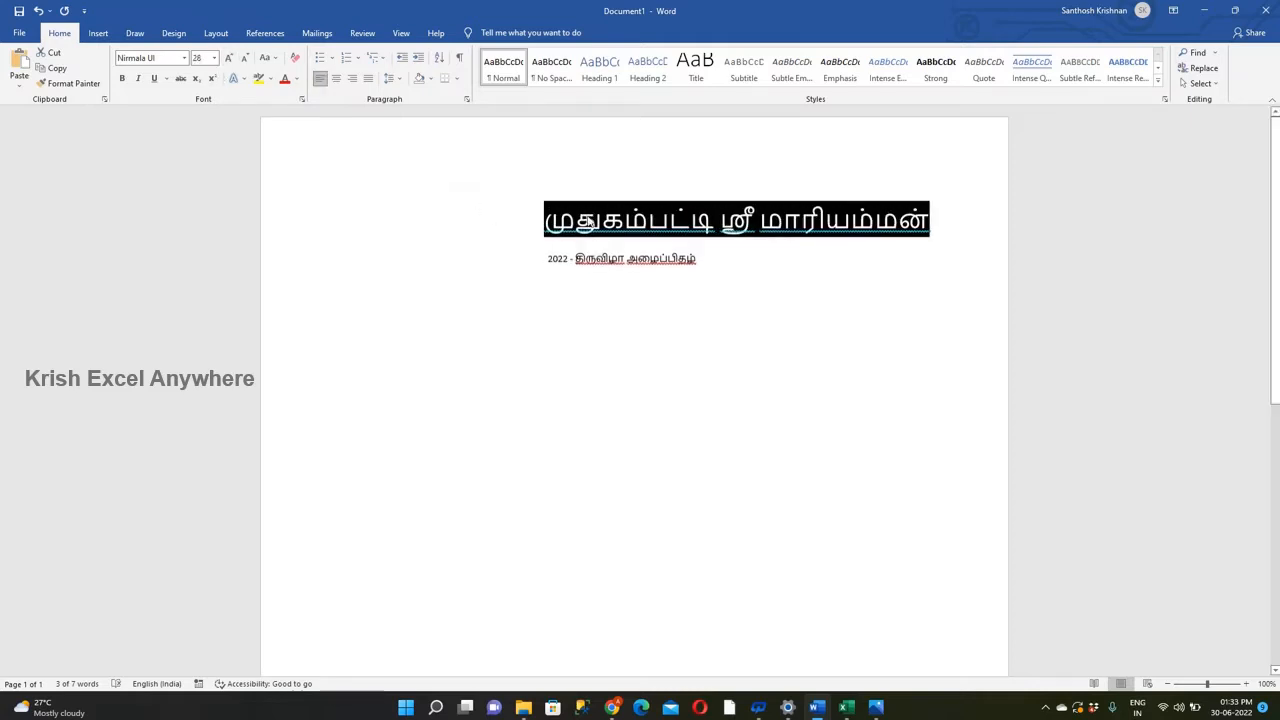
pyautogui.click(541, 218)
pyautogui.moveTo(546, 258); pyautogui.dragTo(696, 259)
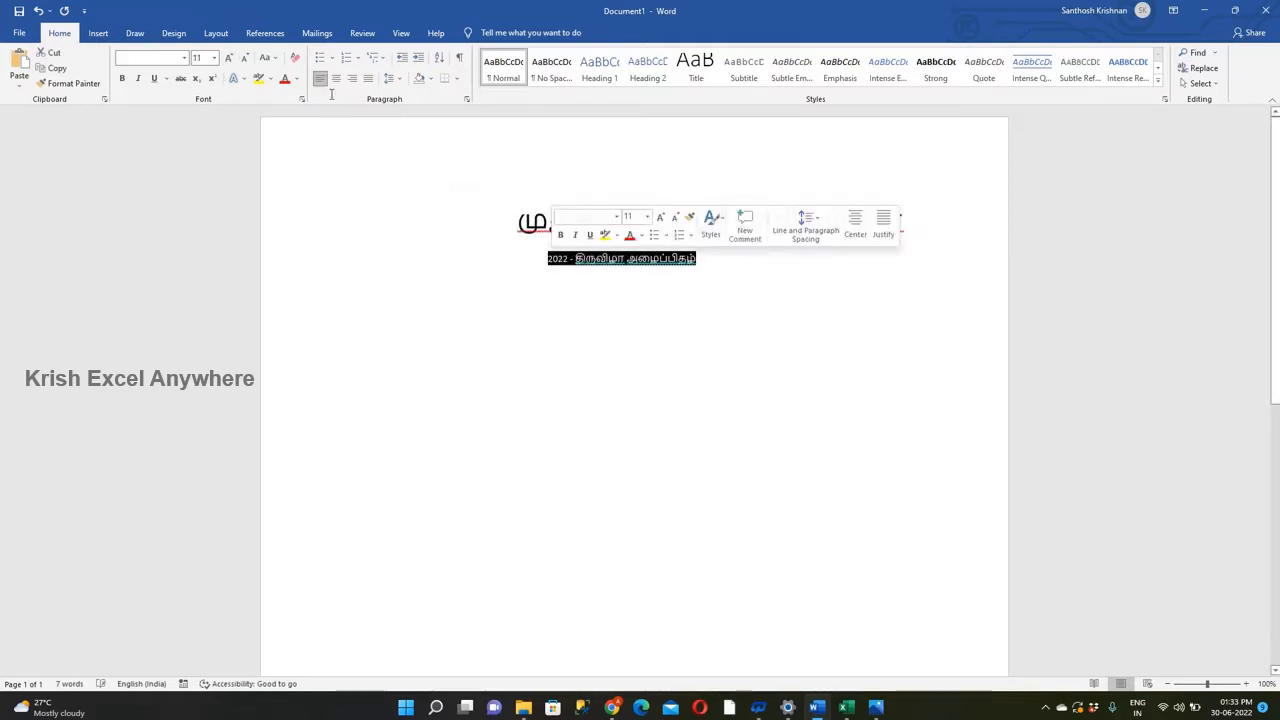
pyautogui.click(228, 58)
pyautogui.click(228, 58)
pyautogui.click(228, 58)
pyautogui.click(228, 58)
pyautogui.click(528, 272)
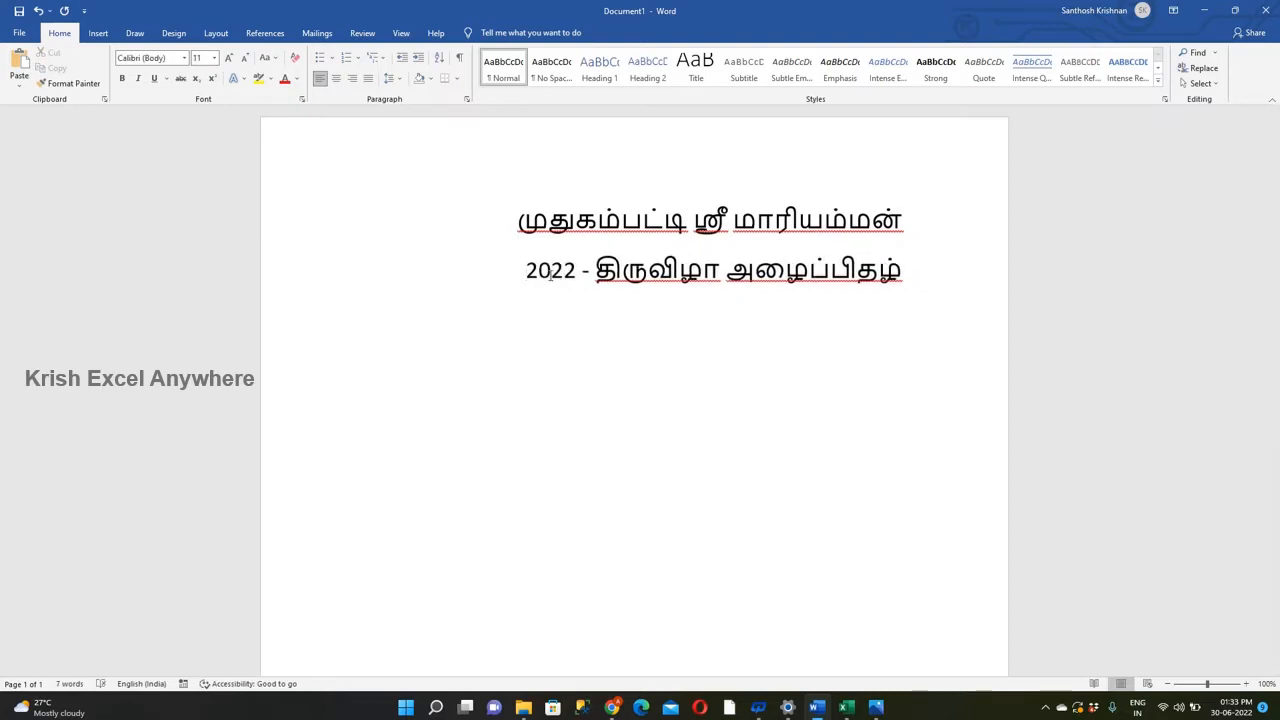
# Color the first heading line red and the "2022 - திருவிழா அழைப்பிதழ்" line green.
pyautogui.moveTo(918, 223); pyautogui.dragTo(518, 220)
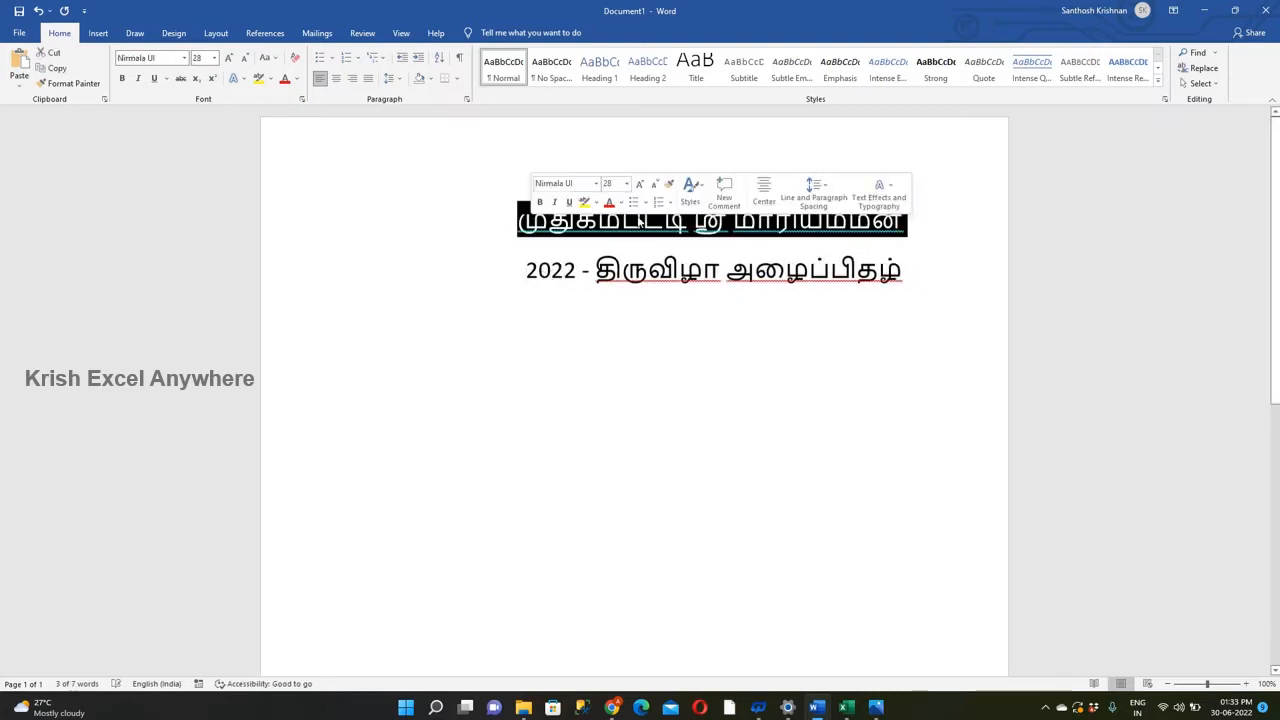
pyautogui.click(285, 78)
pyautogui.moveTo(528, 272)
pyautogui.mouseDown()
pyautogui.moveTo(905, 272)
pyautogui.moveTo(525, 272)
pyautogui.mouseUp()
pyautogui.click(908, 275)
pyautogui.click(296, 78)
pyautogui.click(344, 200)
pyautogui.click(722, 270)
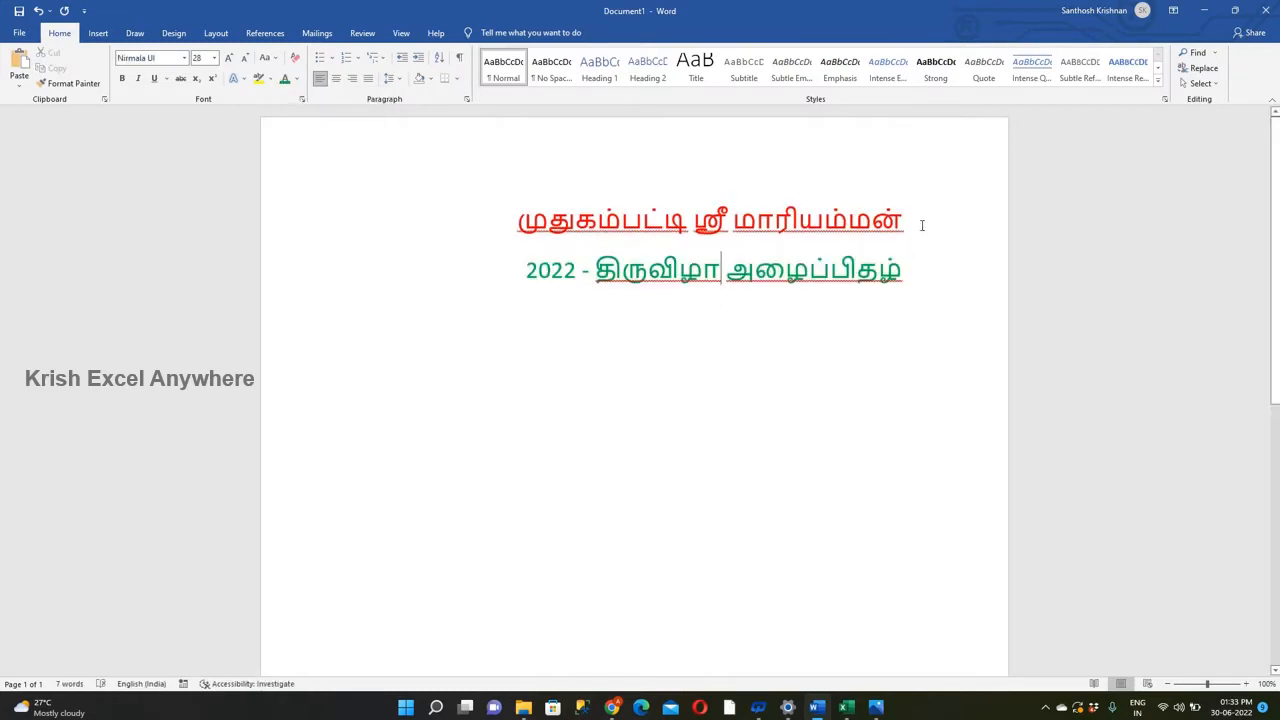
# Make both heading lines bold.
pyautogui.moveTo(922, 225); pyautogui.dragTo(519, 221)
pyautogui.click(123, 78)
pyautogui.click(680, 271)
pyautogui.moveTo(904, 273); pyautogui.dragTo(527, 272)
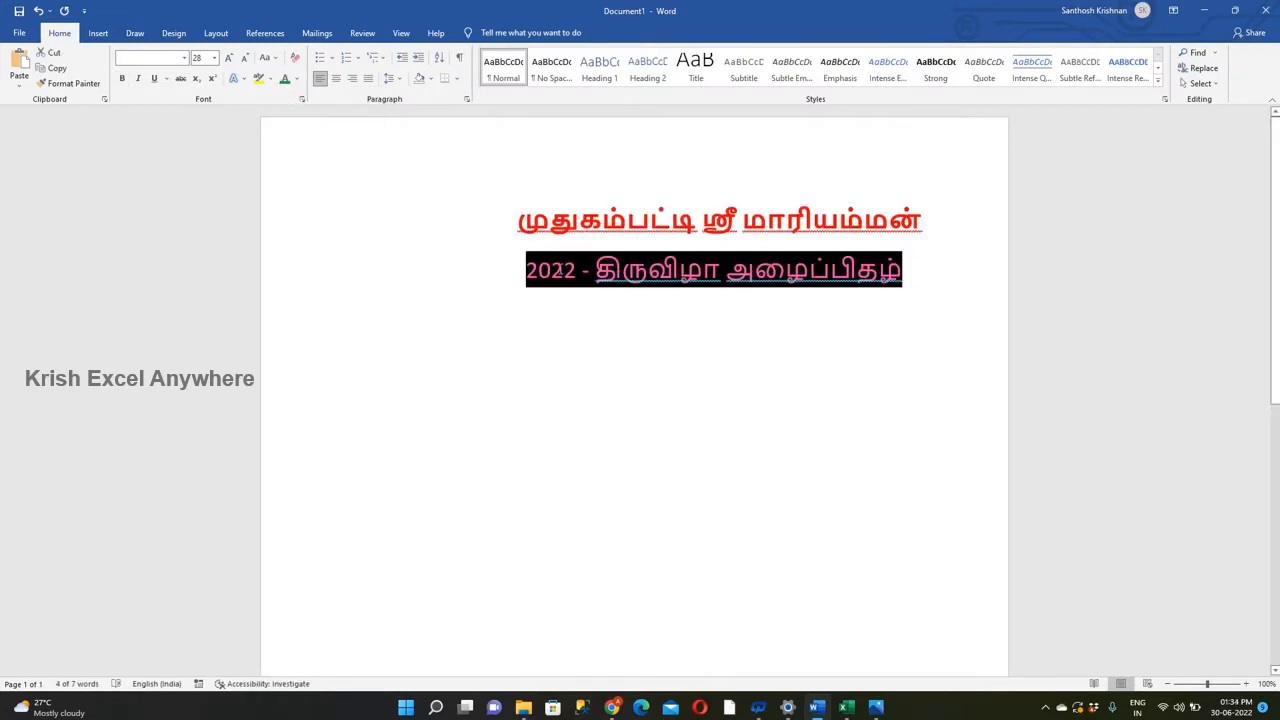
pyautogui.click(123, 78)
pyautogui.click(932, 272)
# Give the second heading line a darker green from the custom colors.
pyautogui.moveTo(932, 272); pyautogui.dragTo(527, 271)
pyautogui.click(296, 78)
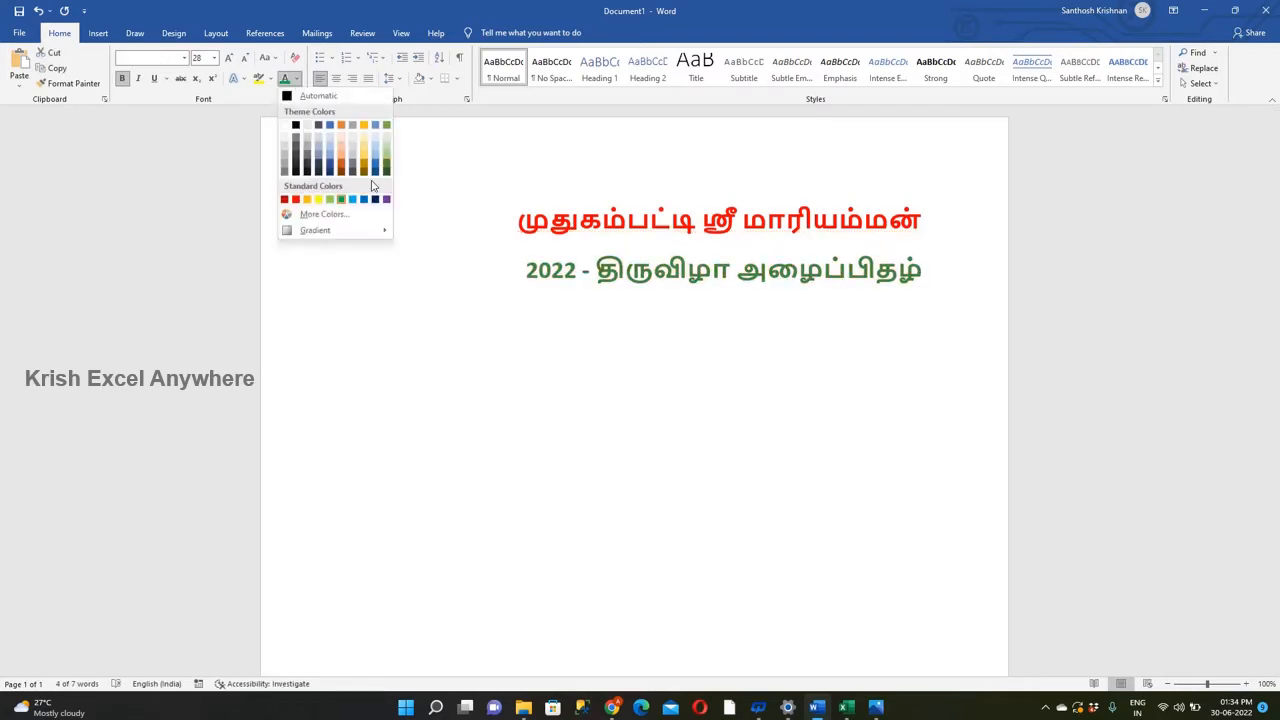
pyautogui.click(323, 214)
pyautogui.press('Return')
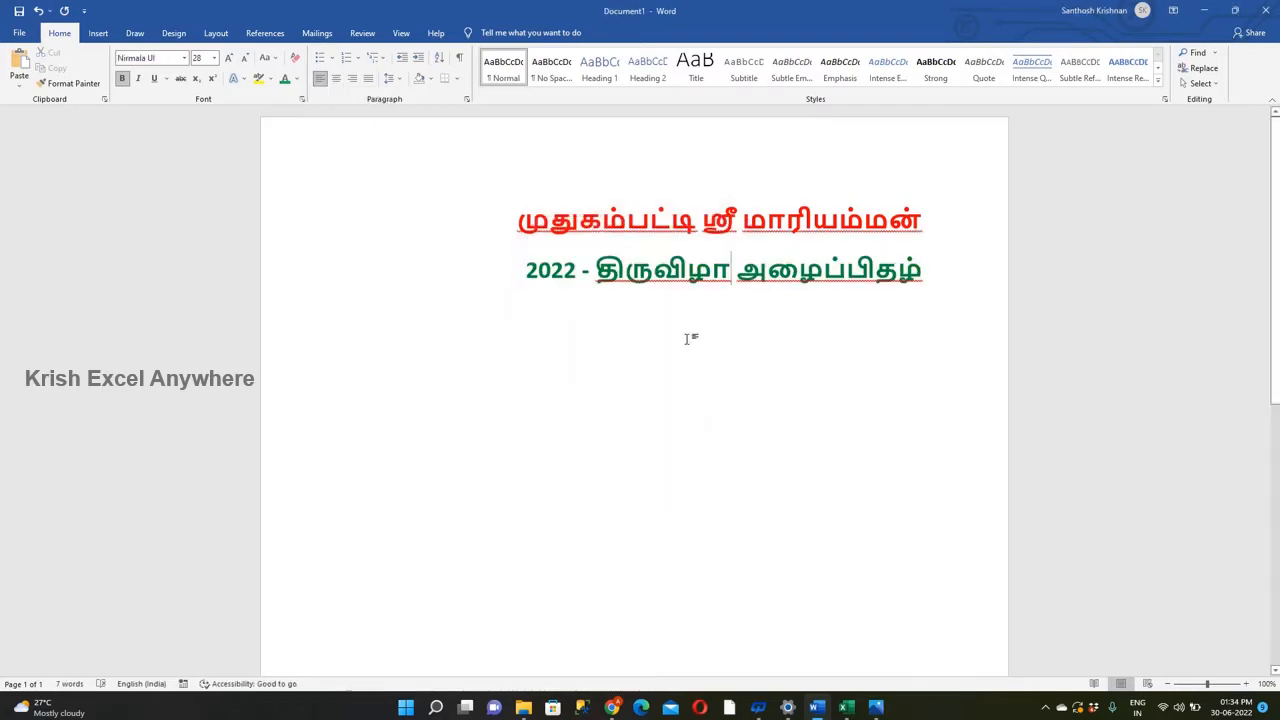
# Insert a table with 3 columns and 7 rows below the heading lines.
pyautogui.click(686, 337)
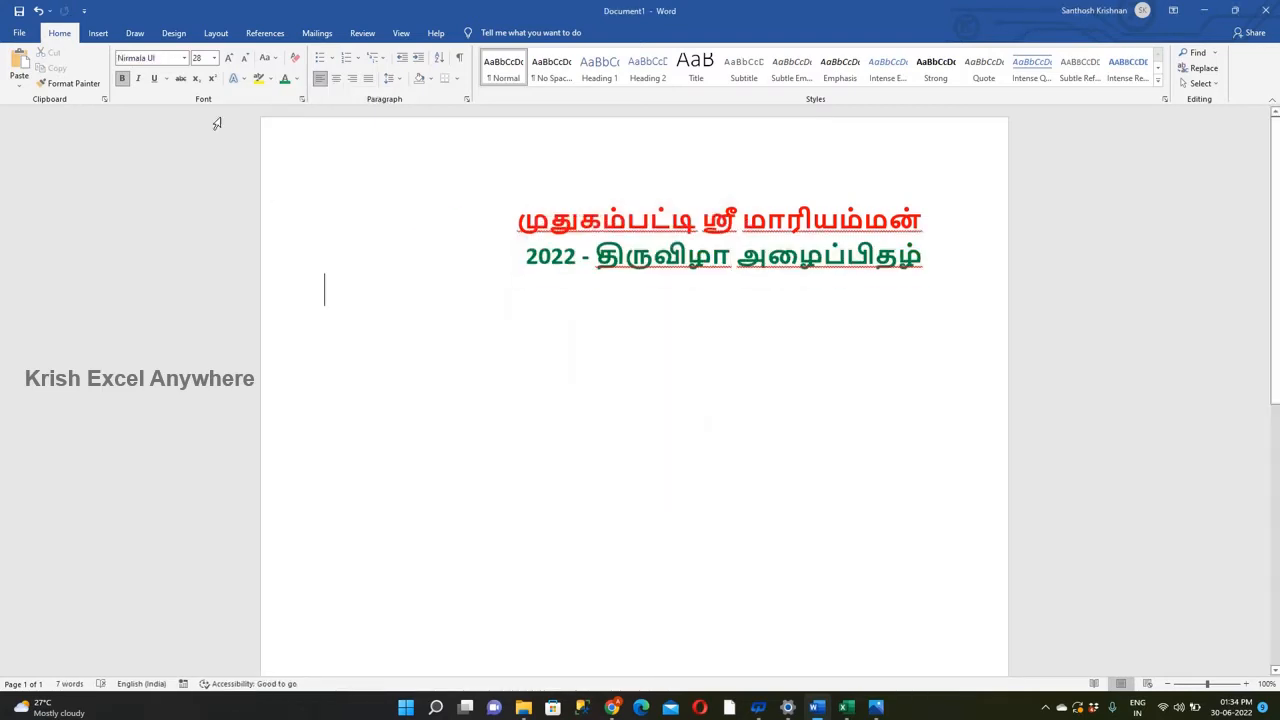
pyautogui.click(98, 33)
pyautogui.click(113, 72)
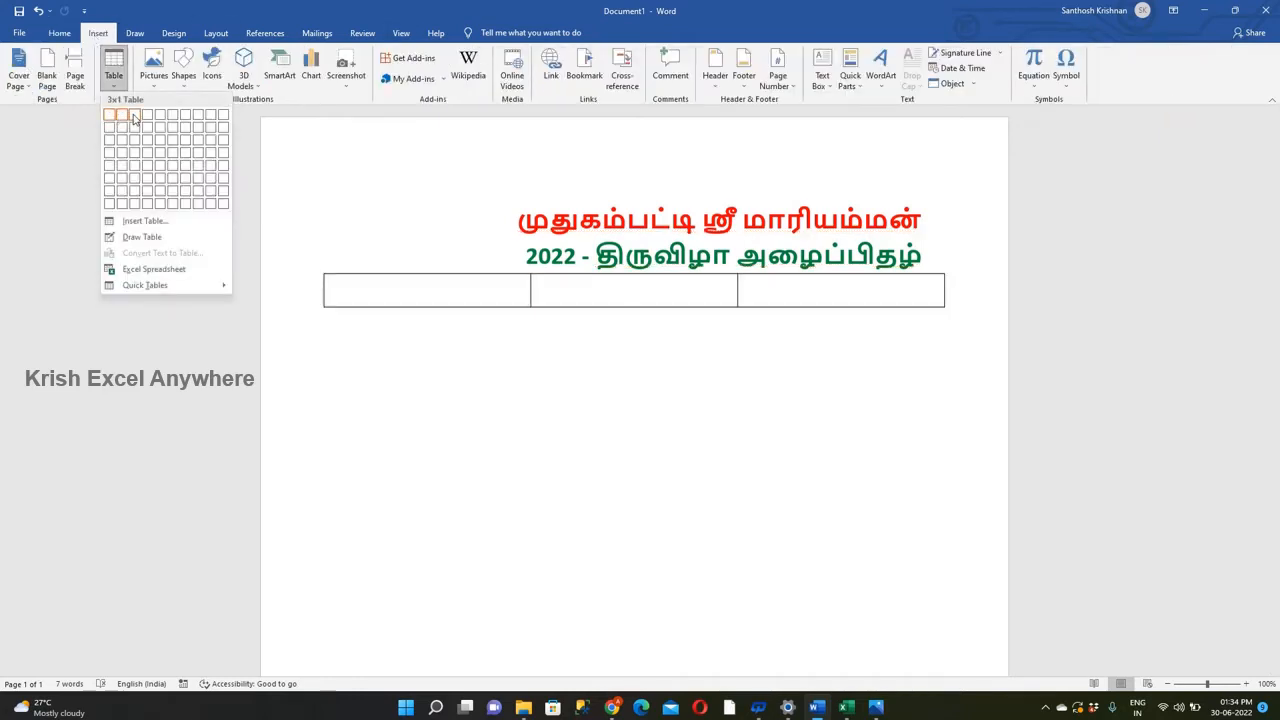
pyautogui.click(138, 196)
# Move both heading lines closer to the left margin and leave one blank line above the table.
pyautogui.press('Delete')
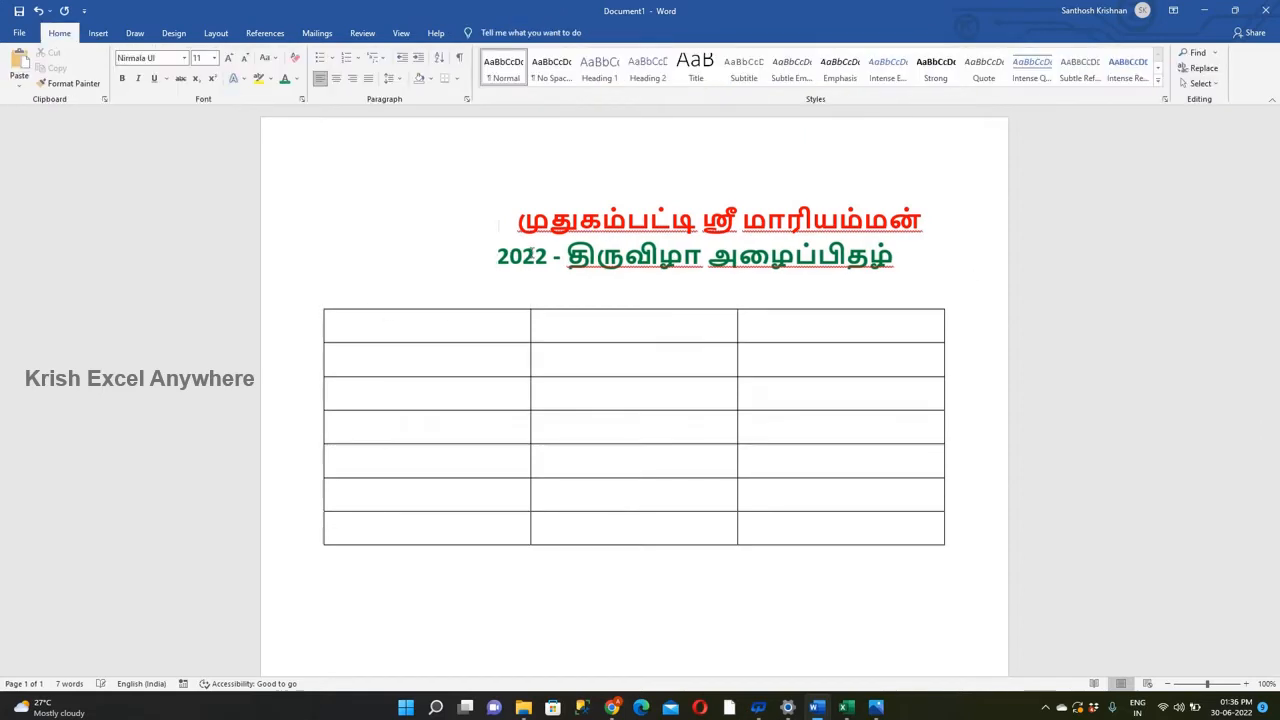
pyautogui.press('Up')
pyautogui.press('Delete')
pyautogui.press('Delete')
pyautogui.press('Delete')
pyautogui.press('Delete')
pyautogui.hotkey('ctrl', 'z')
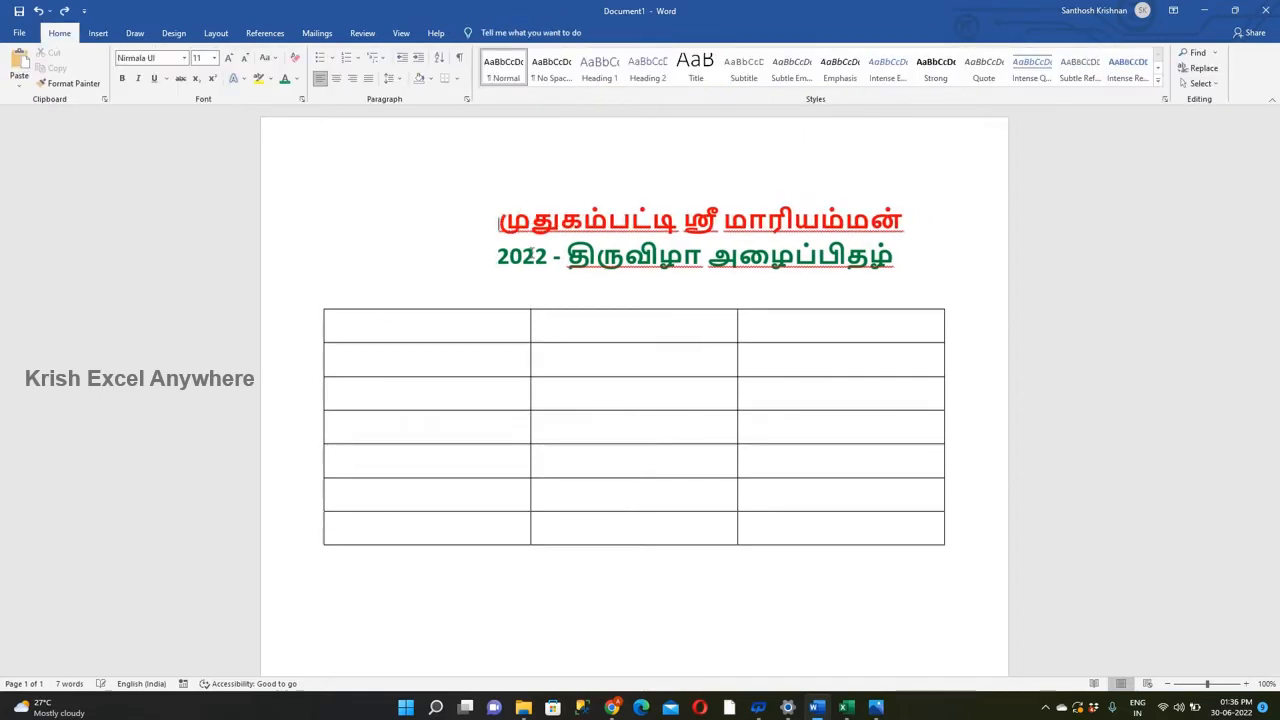
# Enlarge the first heading line to 36 pt and remove leading spaces until it fits on one line.
pyautogui.tripleClick(474, 218)
pyautogui.click(228, 58)
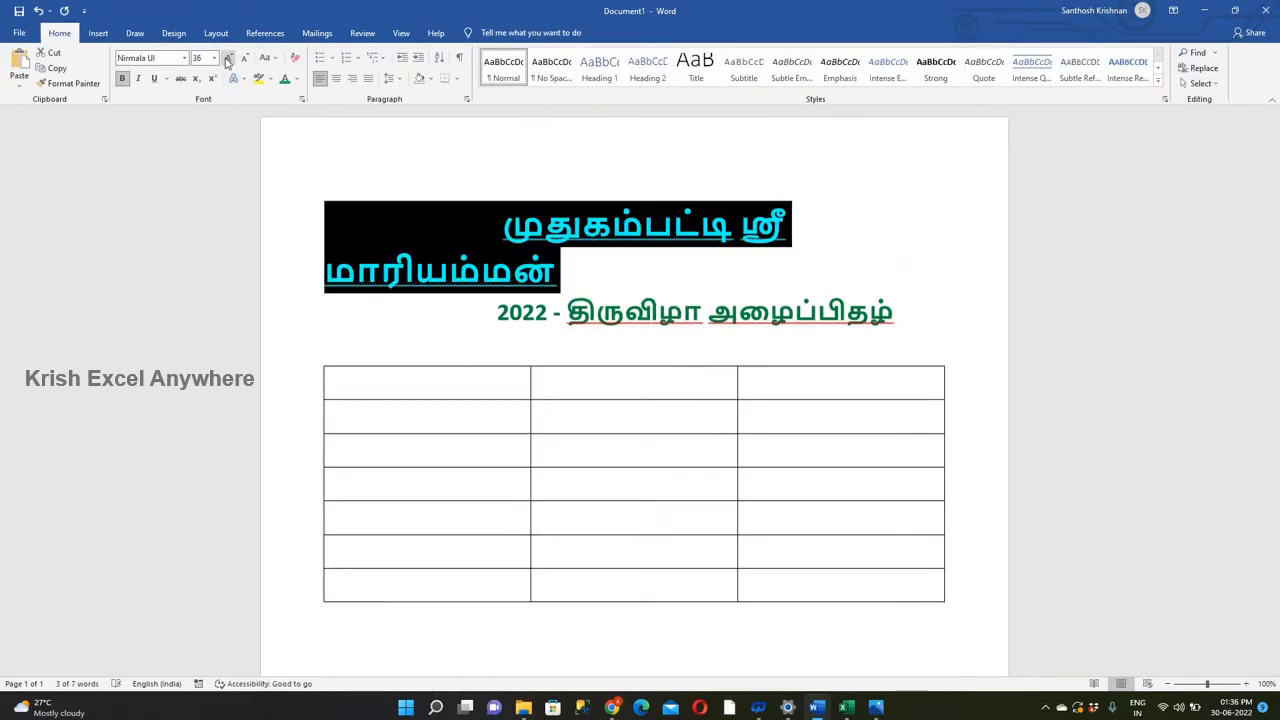
pyautogui.click(498, 215)
pyautogui.press('BackSpace')
pyautogui.press('BackSpace')
pyautogui.press('BackSpace')
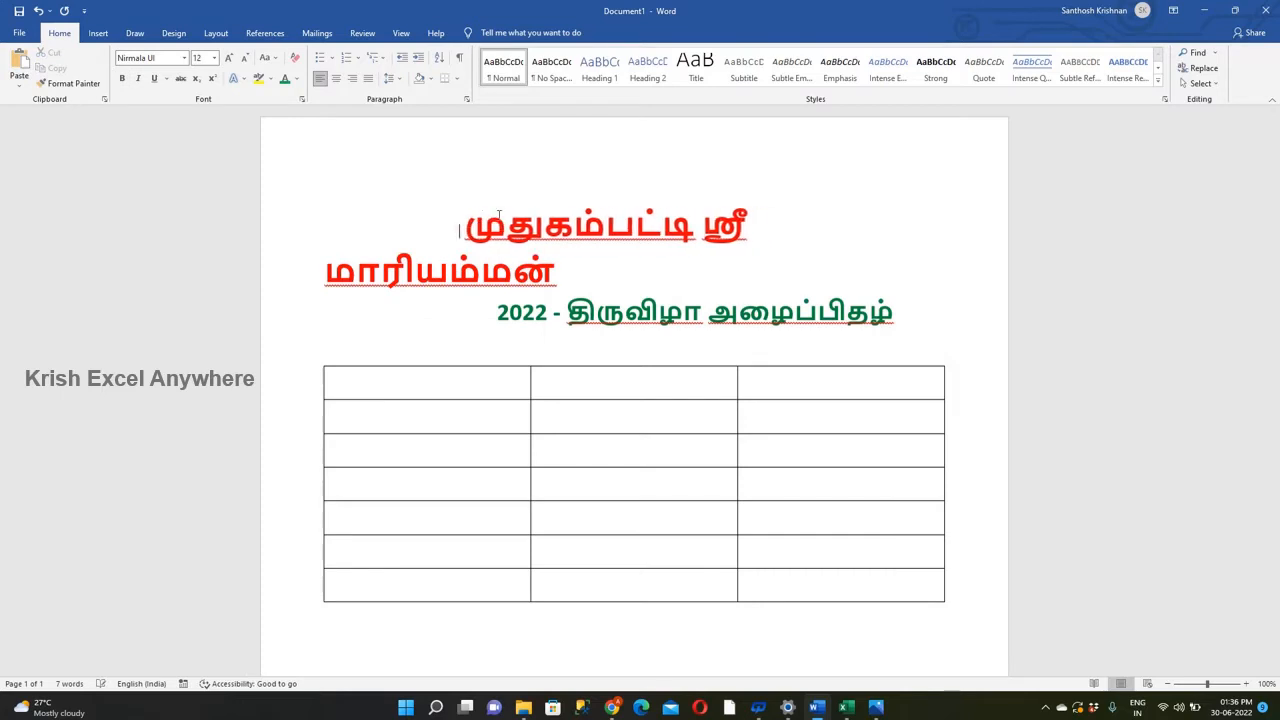
pyautogui.press('BackSpace')
pyautogui.press('BackSpace')
pyautogui.click(326, 271)
pyautogui.press('Delete')
pyautogui.hotkey('ctrl', 'z')
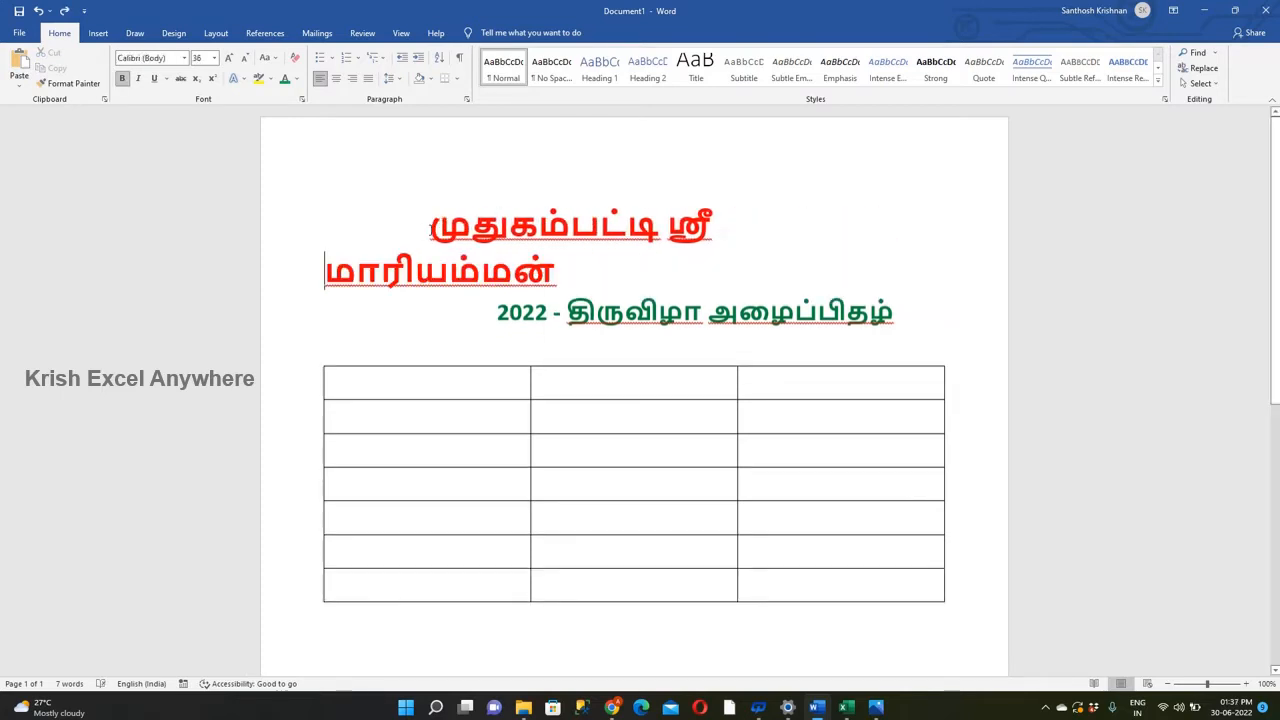
pyautogui.click(426, 226)
pyautogui.press('BackSpace')
# Set the second heading line's font size to 30 pt.
pyautogui.click(486, 261)
pyautogui.moveTo(497, 266); pyautogui.dragTo(783, 286)
pyautogui.click(229, 58)
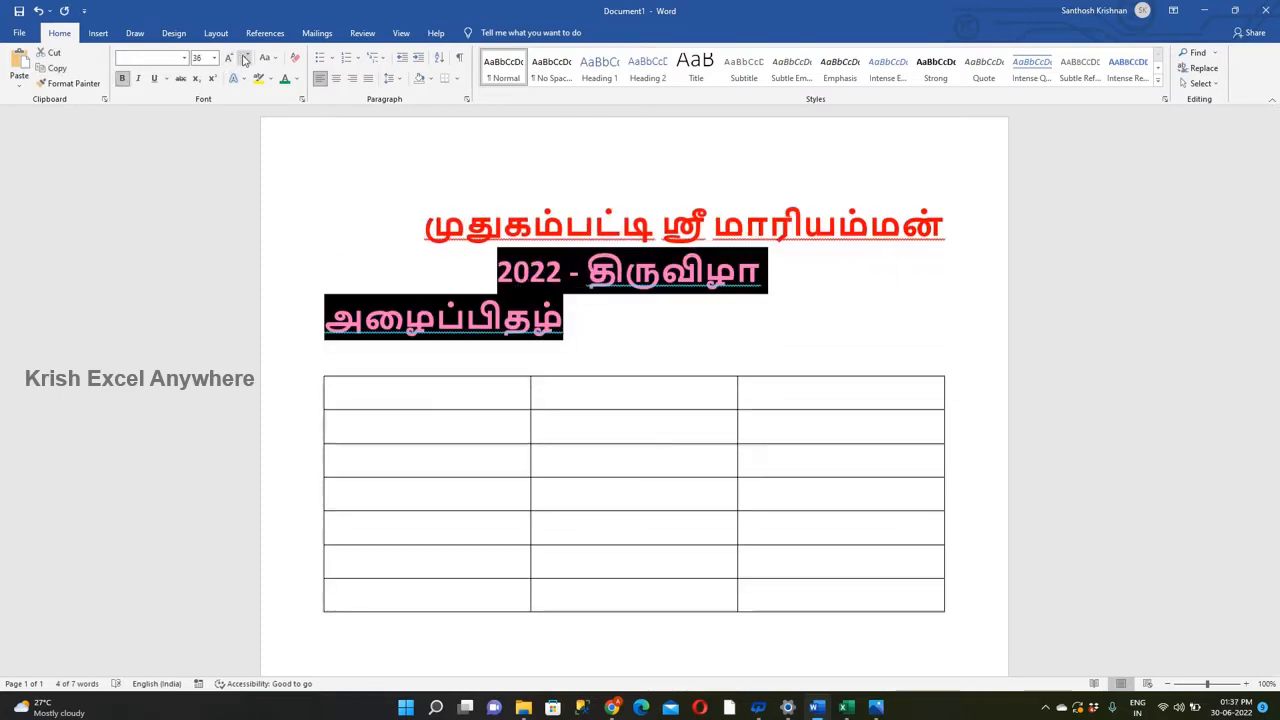
pyautogui.click(245, 58)
pyautogui.click(202, 59)
pyautogui.write('30')
pyautogui.press('Return')
pyautogui.click(347, 186)
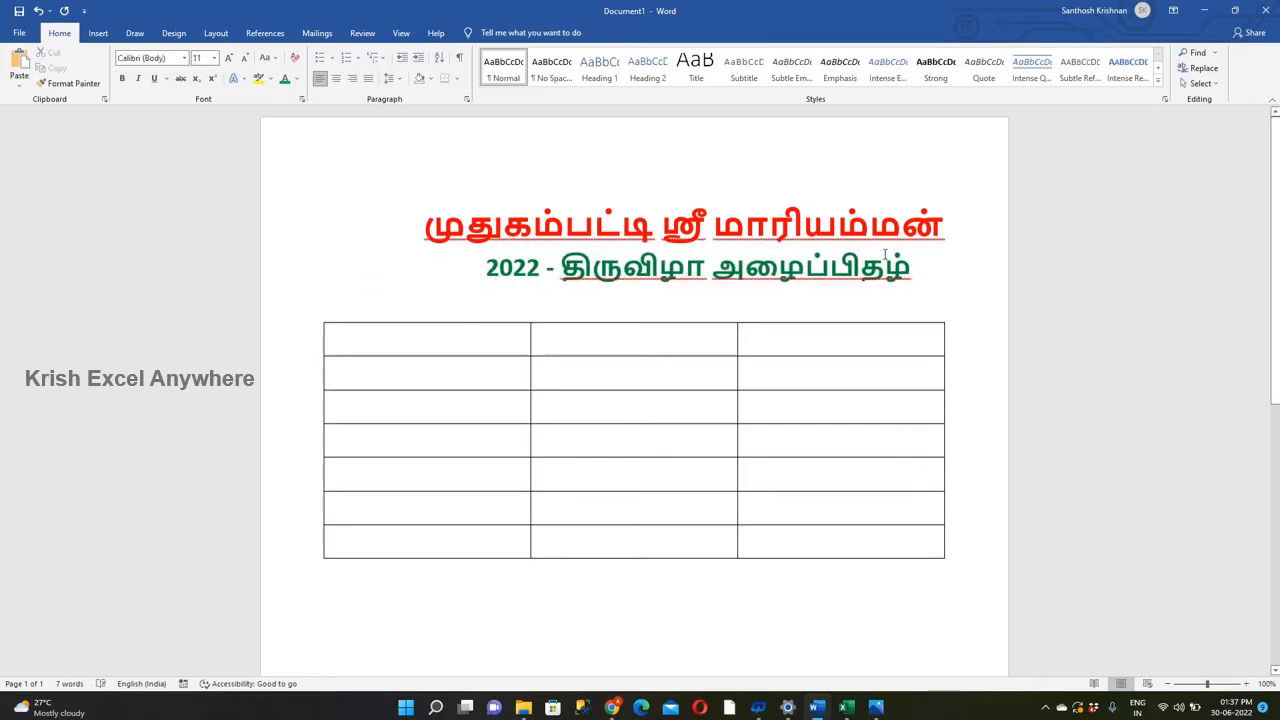
# Adjust the leading spaces of the first heading line to shift it slightly towards the left margin.
pyautogui.press('Delete')
pyautogui.press('Return')
pyautogui.click(425, 229)
pyautogui.press('BackSpace')
pyautogui.press('BackSpace')
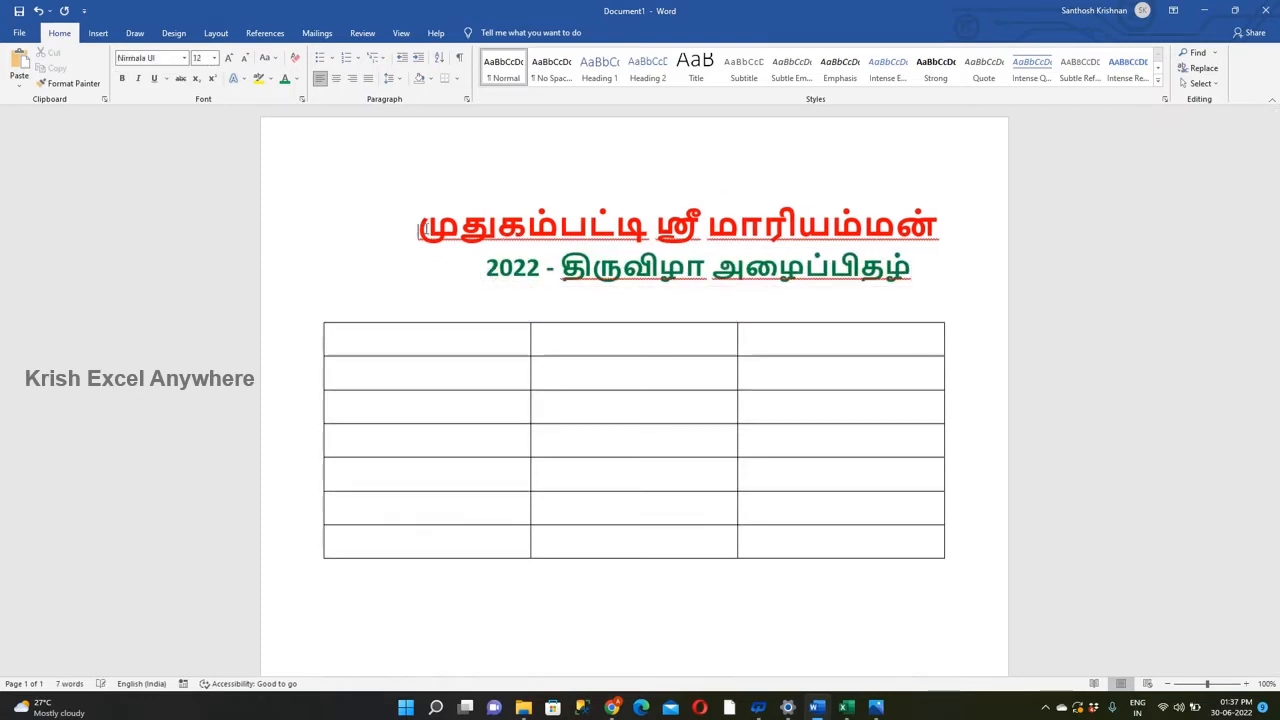
# Copy the header "தேதி" from cell A2 of the Excel sheet into the first header cell of the Word table.
pyautogui.click(408, 333)
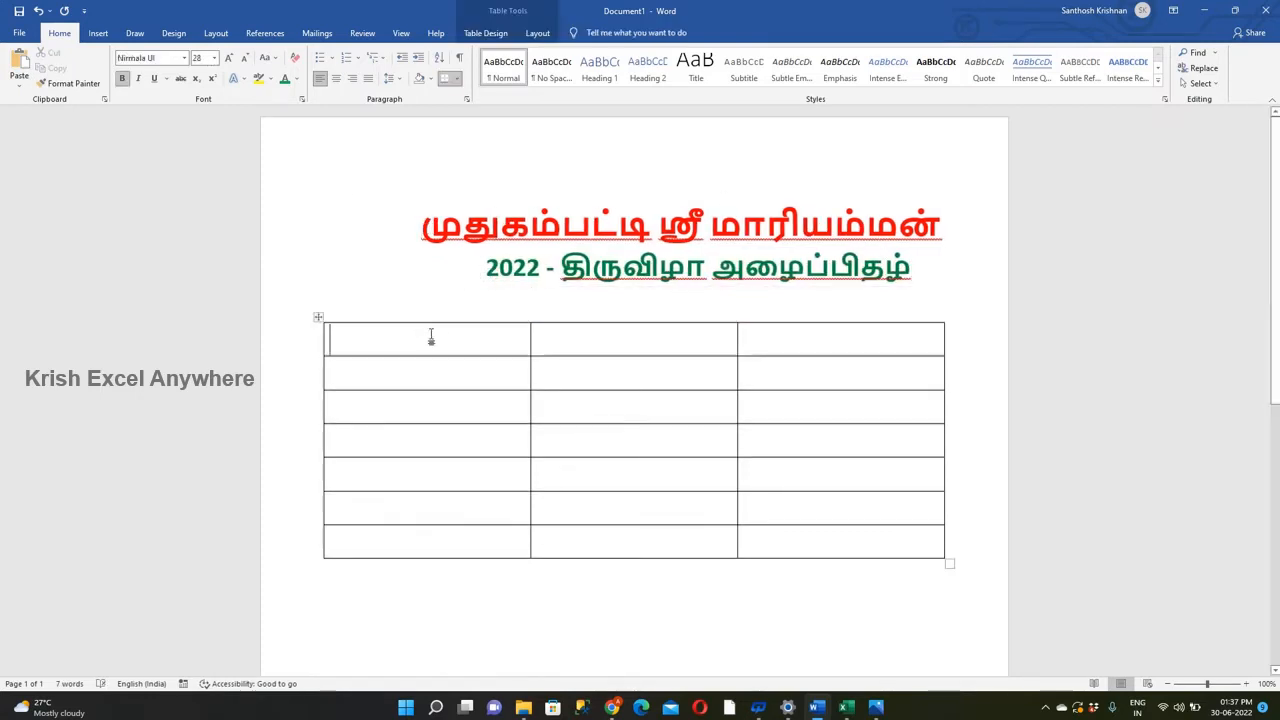
pyautogui.click(847, 707)
pyautogui.click(182, 360)
pyautogui.moveTo(206, 121); pyautogui.dragTo(106, 128)
pyautogui.press('Tab')
pyautogui.click(818, 707)
# Copy the header "நிகழ்ச்சி நிரல்" from Excel cell B2 into the second header cell of the Word table.
pyautogui.click(847, 707)
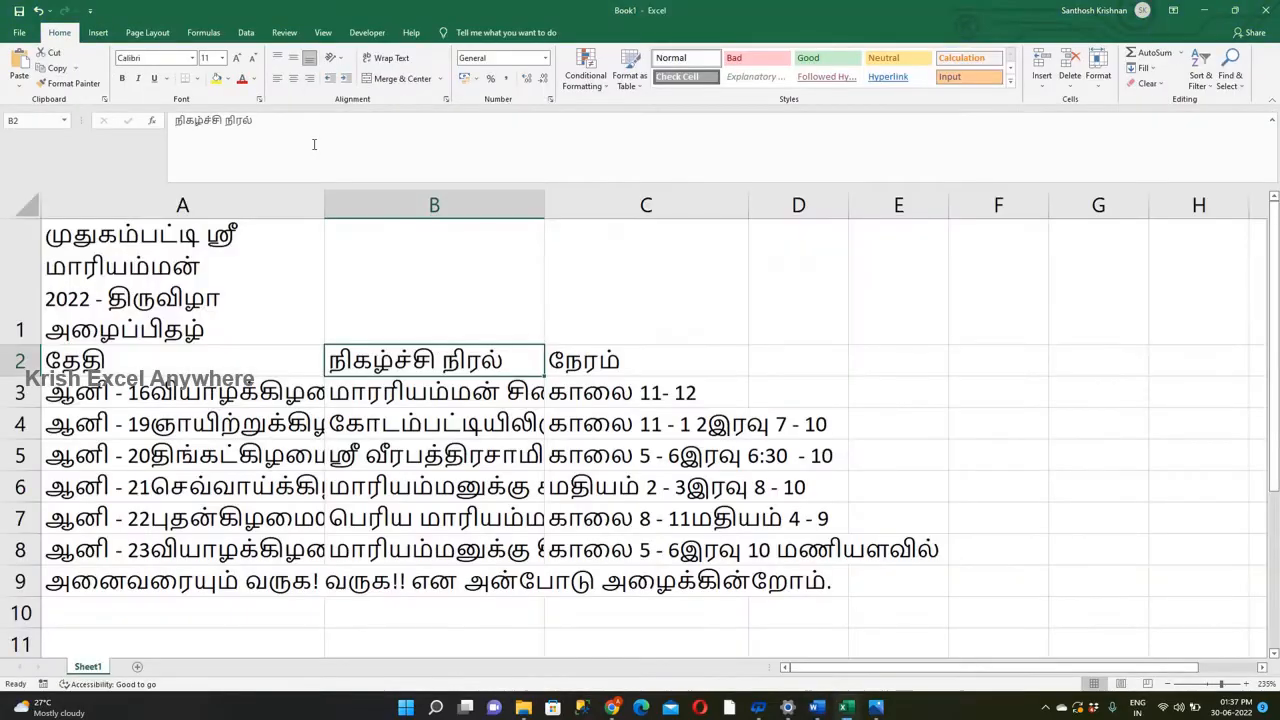
pyautogui.hotkey('ctrl', 'c')
pyautogui.click(818, 707)
pyautogui.moveTo(264, 123); pyautogui.dragTo(165, 123)
pyautogui.click(615, 349)
pyautogui.hotkey('ctrl', 'v')
# Copy the header "நேரம்" from Excel cell C2 into the third header cell of the Word table.
pyautogui.click(847, 707)
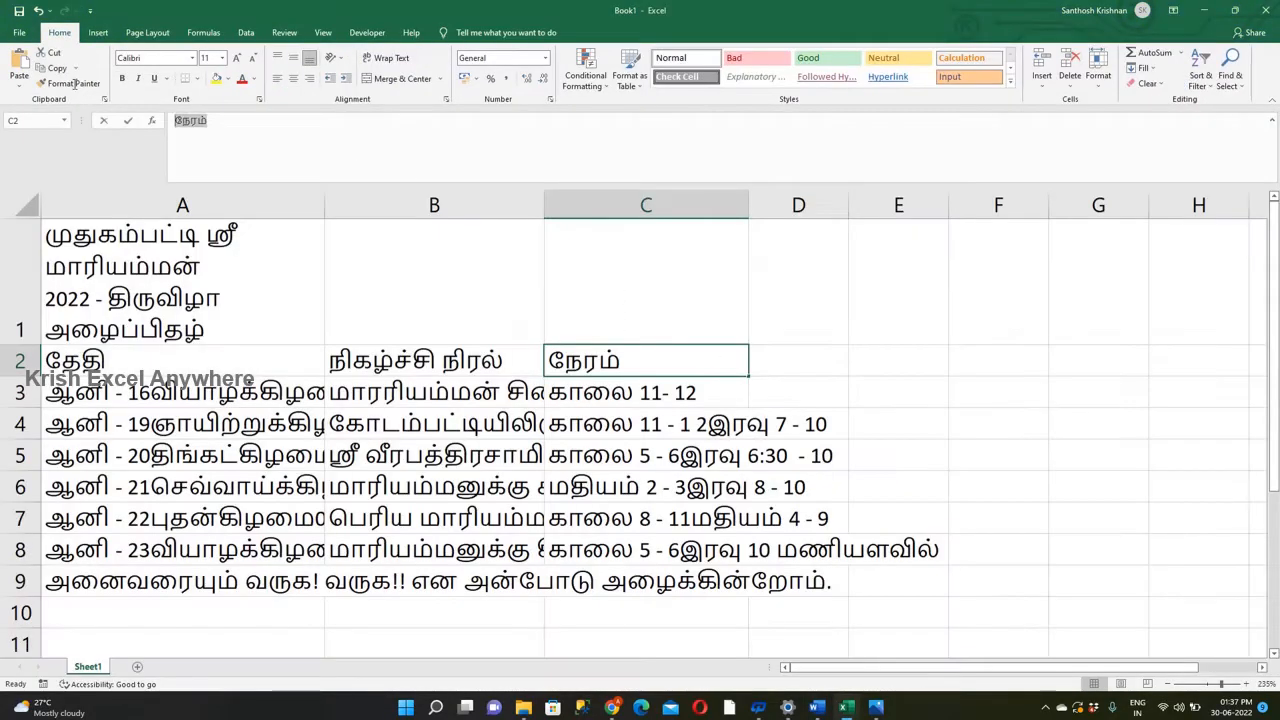
pyautogui.hotkey('ctrl', 'c')
pyautogui.press('Tab')
pyautogui.click(818, 707)
pyautogui.click(792, 357)
pyautogui.hotkey('ctrl', 'v')
# Color the table's header text red and shade the header row yellow.
pyautogui.moveTo(886, 354); pyautogui.dragTo(423, 340)
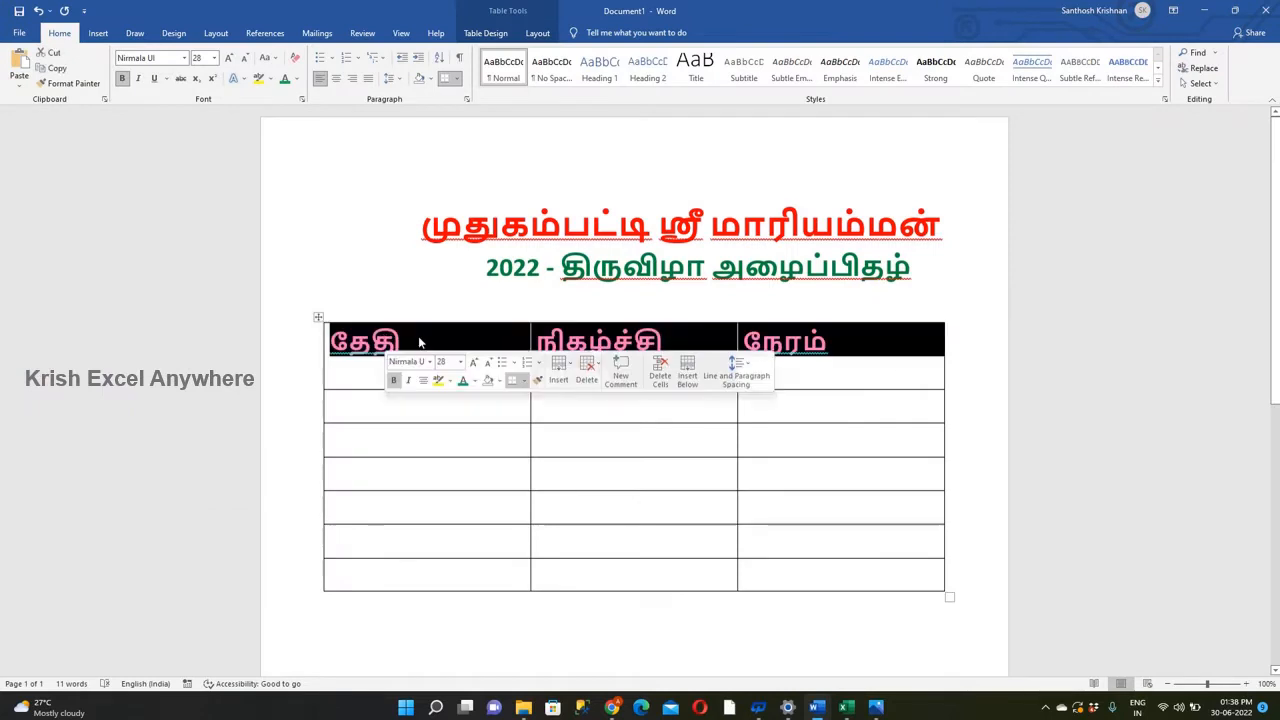
pyautogui.click(474, 381)
pyautogui.click(474, 502)
pyautogui.click(914, 376)
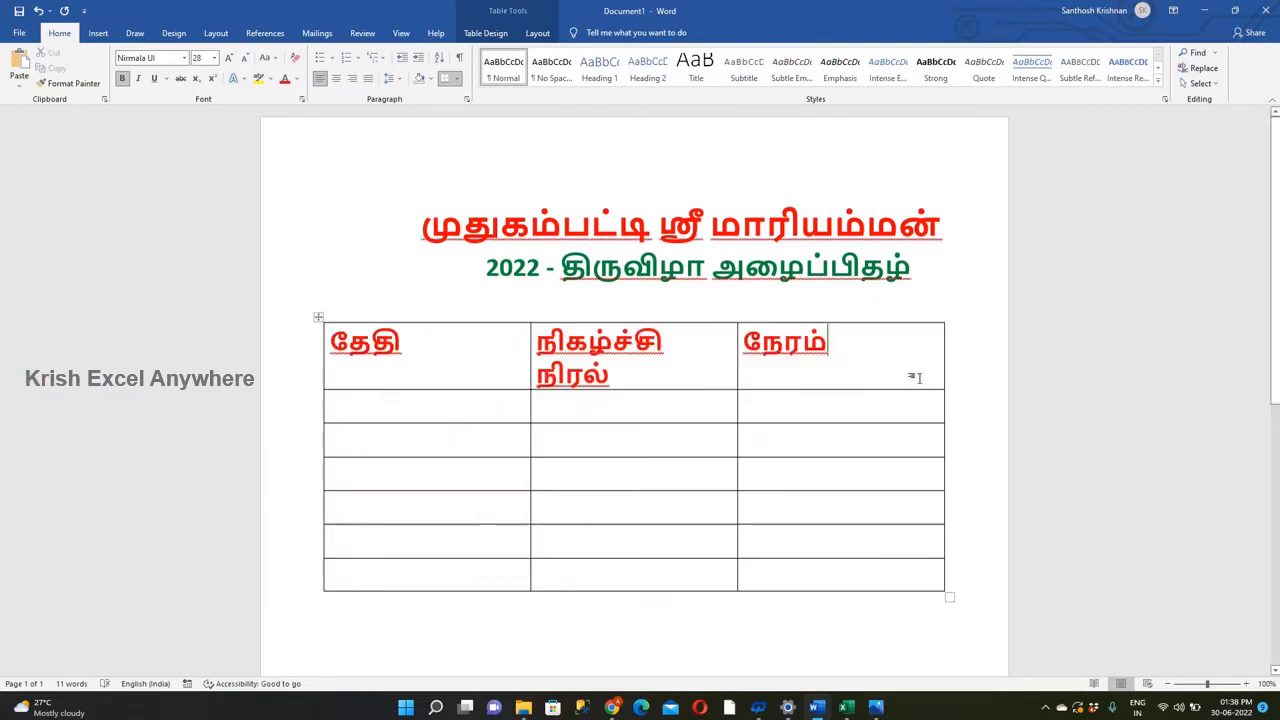
pyautogui.moveTo(914, 376); pyautogui.dragTo(457, 338)
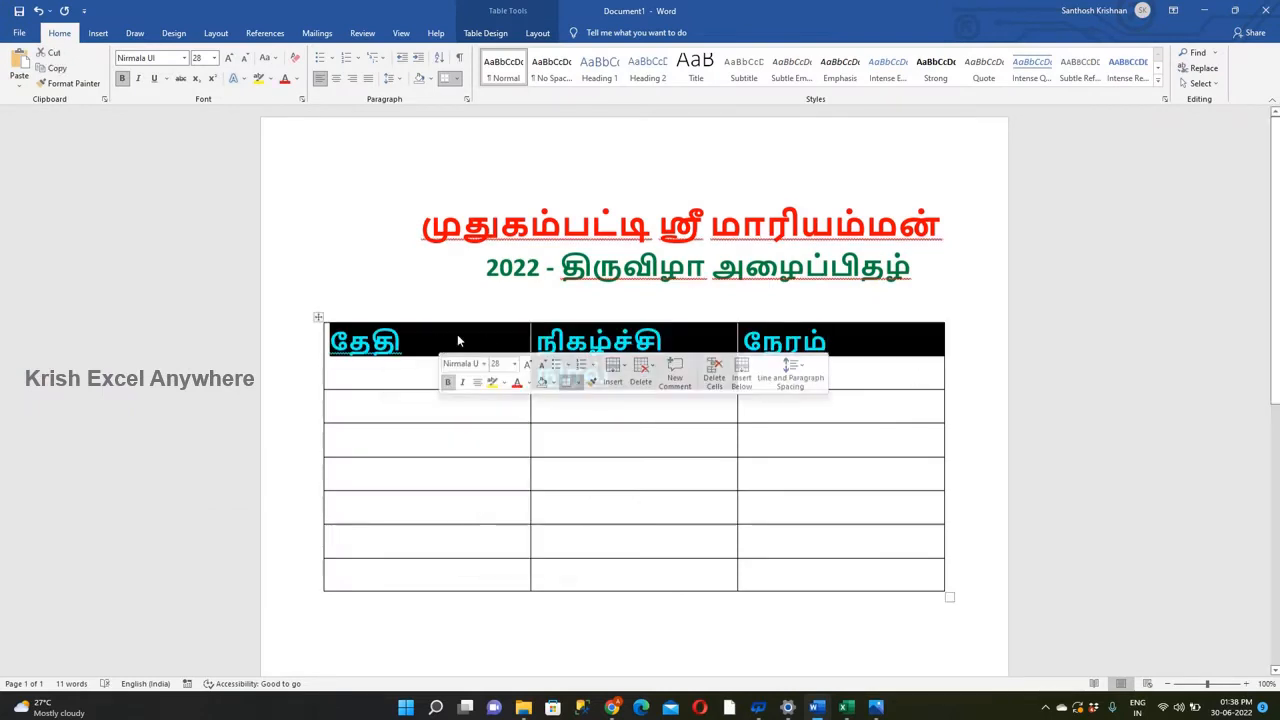
pyautogui.click(551, 388)
pyautogui.click(574, 490)
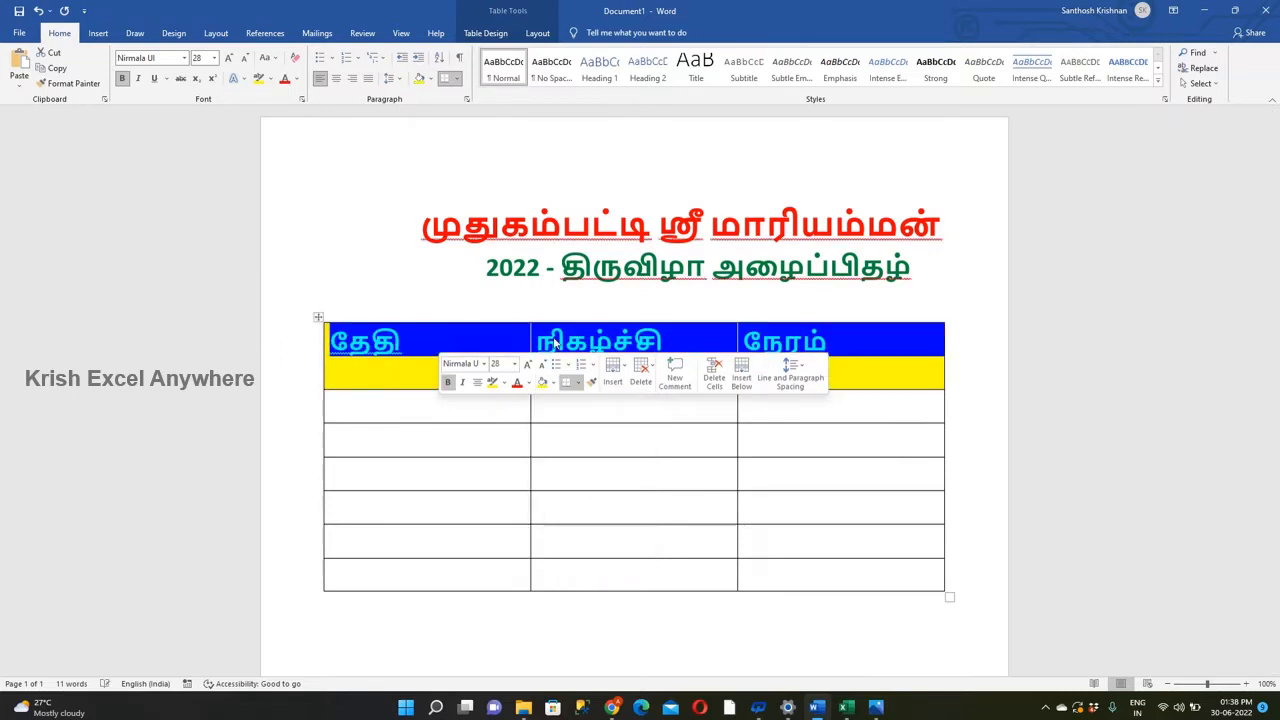
# Reduce the header row's font size to 18 pt.
pyautogui.click(447, 343)
pyautogui.moveTo(835, 372); pyautogui.dragTo(440, 345)
pyautogui.click(246, 62)
pyautogui.click(246, 62)
pyautogui.click(246, 62)
pyautogui.click(246, 62)
pyautogui.click(246, 62)
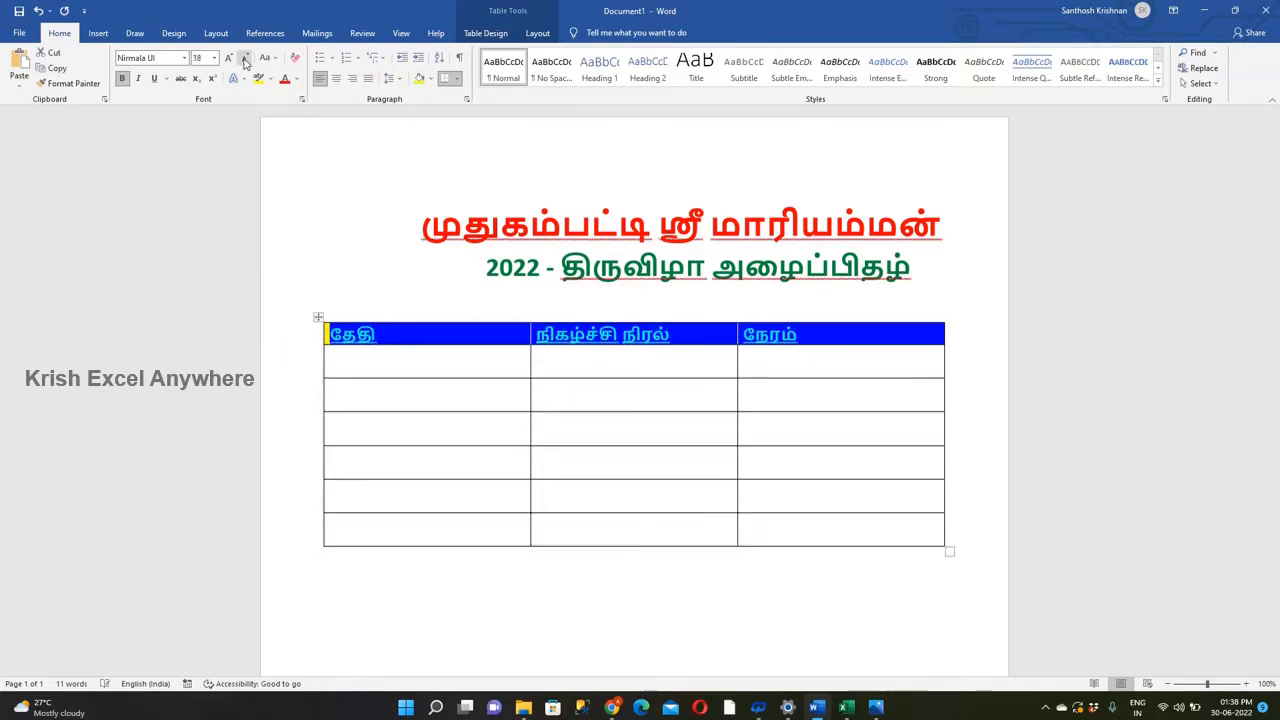
# Center the text in all three header cells of the table.
pyautogui.click(445, 337)
pyautogui.hotkey('ctrl', 'e')
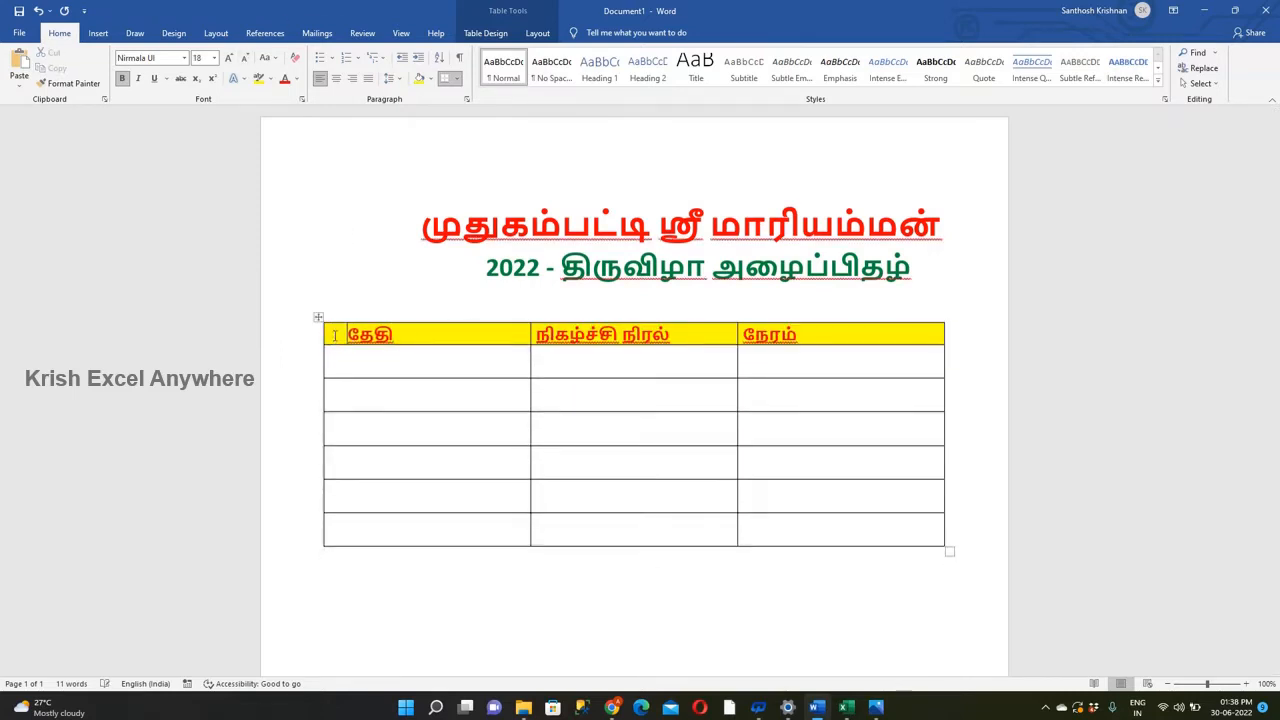
pyautogui.click(537, 334)
pyautogui.hotkey('ctrl', 'e')
pyautogui.click(744, 336)
pyautogui.hotkey('ctrl', 'e')
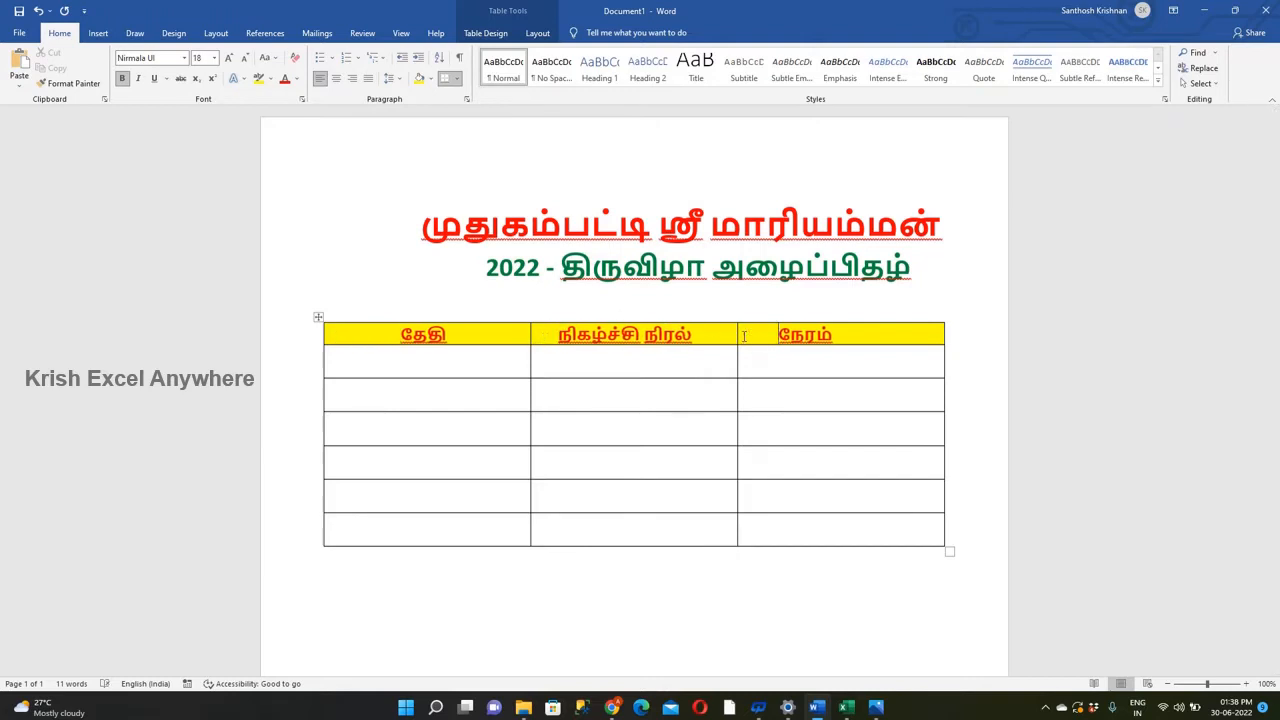
pyautogui.click(336, 78)
pyautogui.click(544, 331)
pyautogui.hotkey('ctrl', 'e')
pyautogui.click(395, 340)
pyautogui.hotkey('ctrl', 'e')
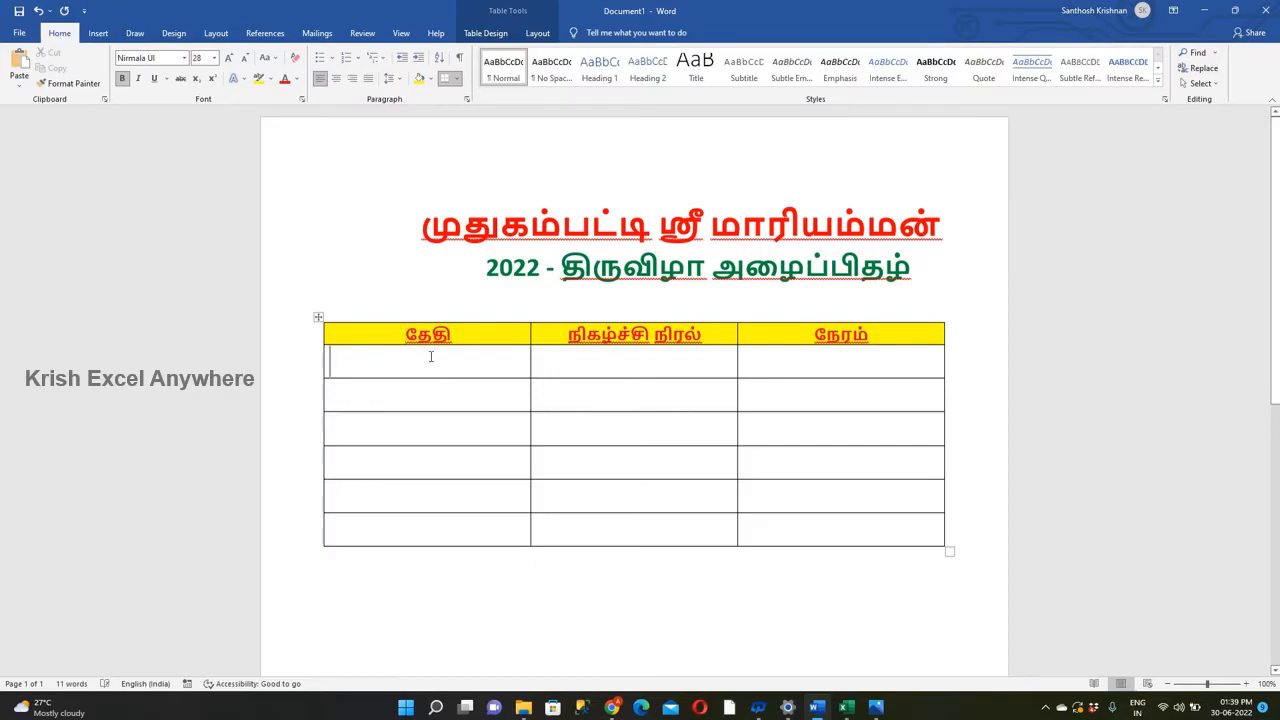
# Copy the entry "ஆனி - 16 வியாழக்கிழமை (30-06-2022)" from Excel cell A3 into the Word table's first cell under தேதி.
pyautogui.hotkey('alt', 'Tab')
pyautogui.click(236, 391)
pyautogui.moveTo(240, 149); pyautogui.dragTo(174, 118)
pyautogui.hotkey('ctrl', 'c')
pyautogui.press('Tab')
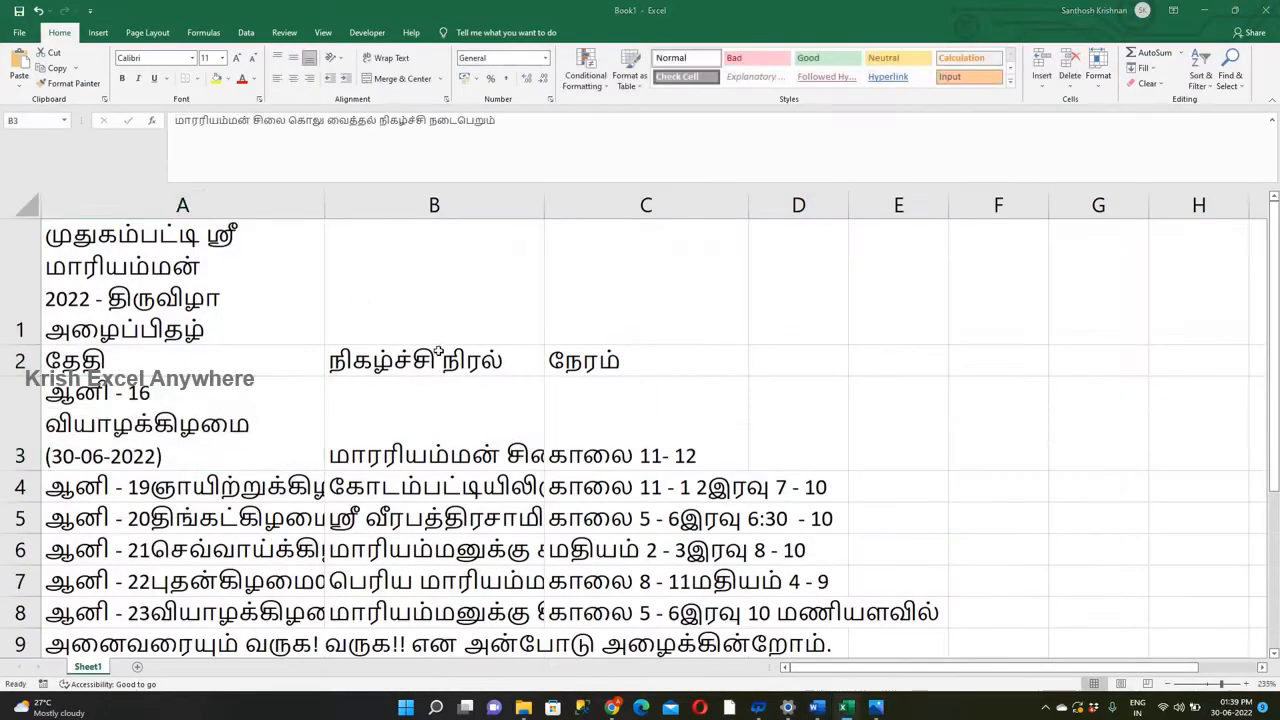
pyautogui.hotkey('alt', 'Tab')
pyautogui.hotkey('ctrl', 'v')
# Set the font color of the pasted date entry to Automatic.
pyautogui.moveTo(490, 426); pyautogui.dragTo(332, 362)
pyautogui.click(297, 79)
pyautogui.click(303, 95)
pyautogui.click(537, 436)
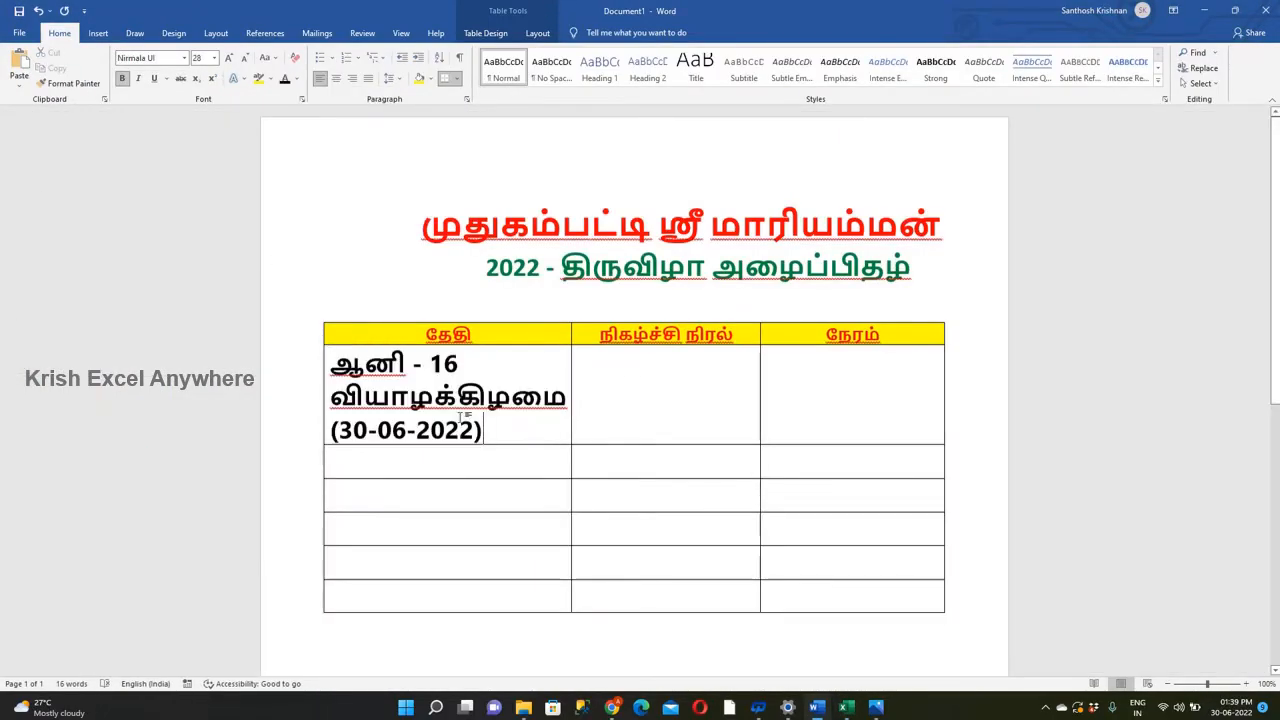
# Reduce the font size of the first date entry in the table to 12 pt.
pyautogui.moveTo(485, 430); pyautogui.dragTo(332, 362)
pyautogui.click(245, 61)
pyautogui.click(245, 61)
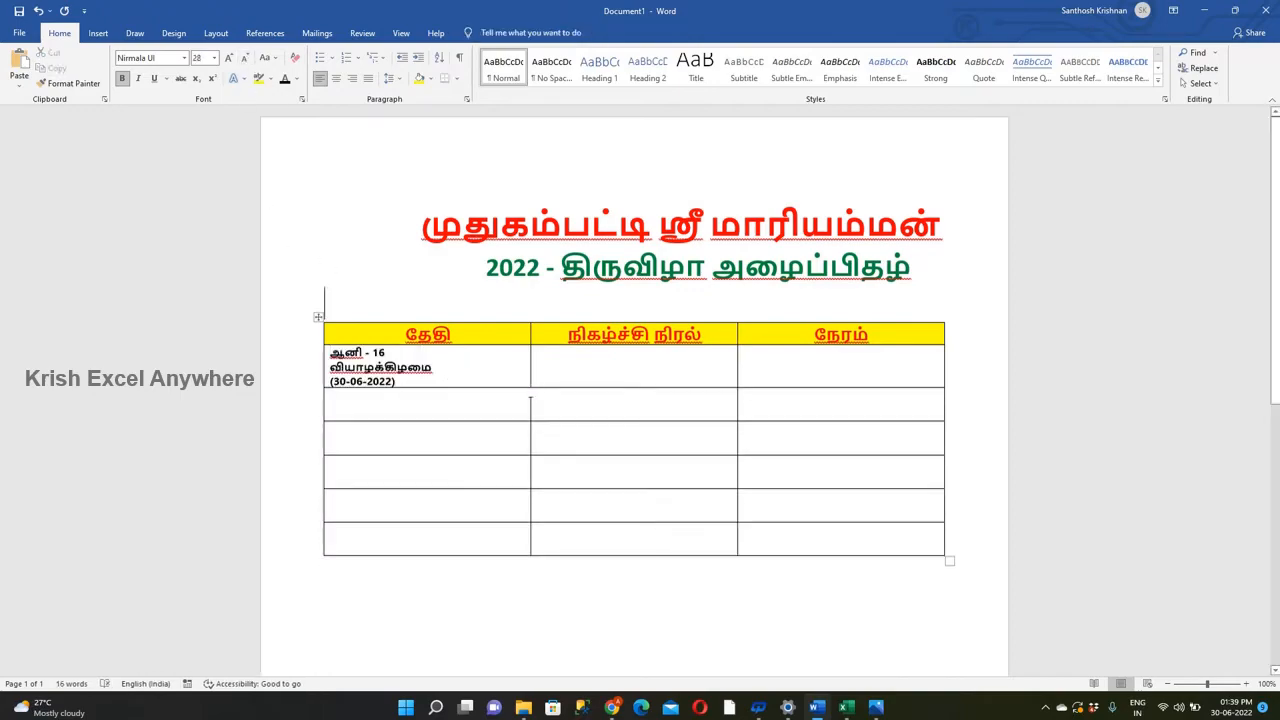
# Copy the ஆனி - 19 date entry (03-07-2022) from Excel into the second row under தேதி at 12 pt.
pyautogui.hotkey('alt', 'Tab')
pyautogui.click(287, 484)
pyautogui.hotkey('alt', 'Tab')
pyautogui.hotkey('ctrl', 'v')
pyautogui.moveTo(497, 477); pyautogui.dragTo(332, 405)
# Copy the ஆனி - 20 date entry (04-07-2022) from Excel cell A5 into the third date cell, in 12 pt Automatic color.
pyautogui.hotkey('alt', 'Tab')
pyautogui.click(236, 580)
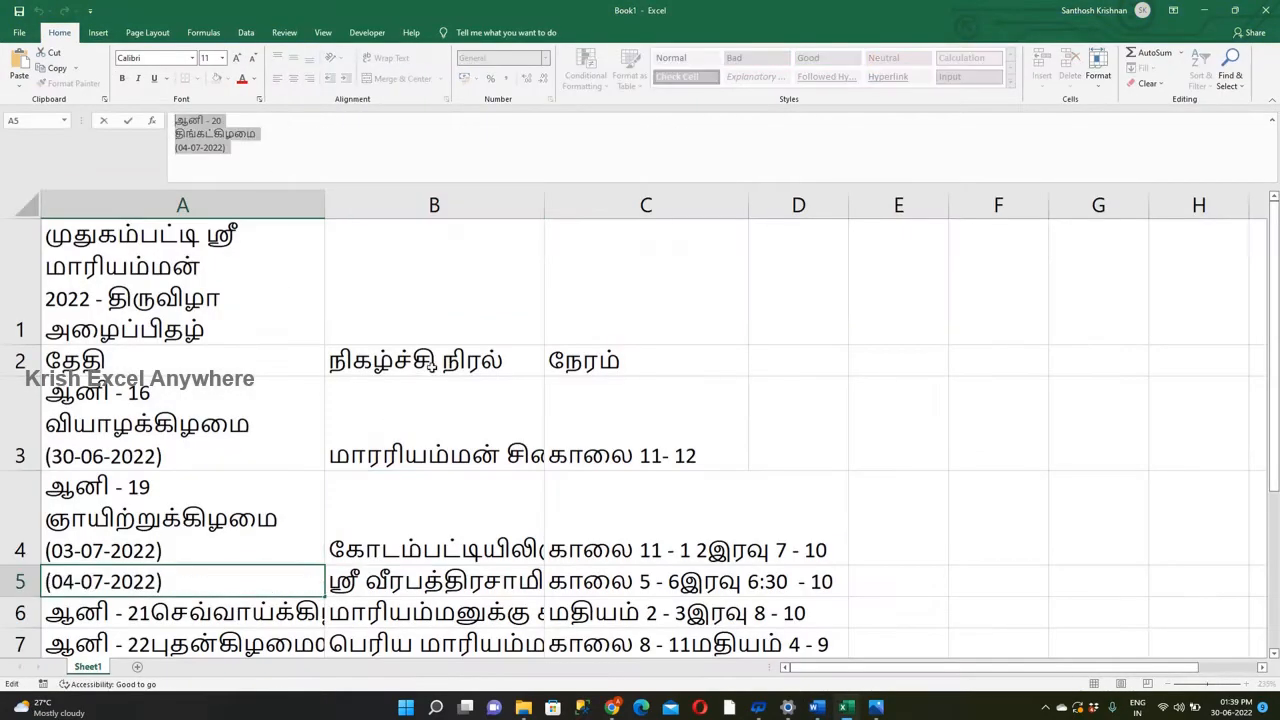
pyautogui.hotkey('alt', 'Tab')
pyautogui.moveTo(485, 518); pyautogui.dragTo(332, 448)
pyautogui.click(285, 79)
# Copy the ஆனி - 21 date entry (05-07-2022) from Excel into the fourth date cell, in 12 pt Automatic color.
pyautogui.hotkey('alt', 'Tab')
# Copy the ஆனி - 23 date entry (07-07-2022) from Excel into the last date cell and reduce it to 12 pt.
pyautogui.hotkey('alt', 'Tab')
pyautogui.hotkey('ctrl', 'v')
pyautogui.moveTo(485, 562); pyautogui.dragTo(332, 490)
pyautogui.click(286, 79)
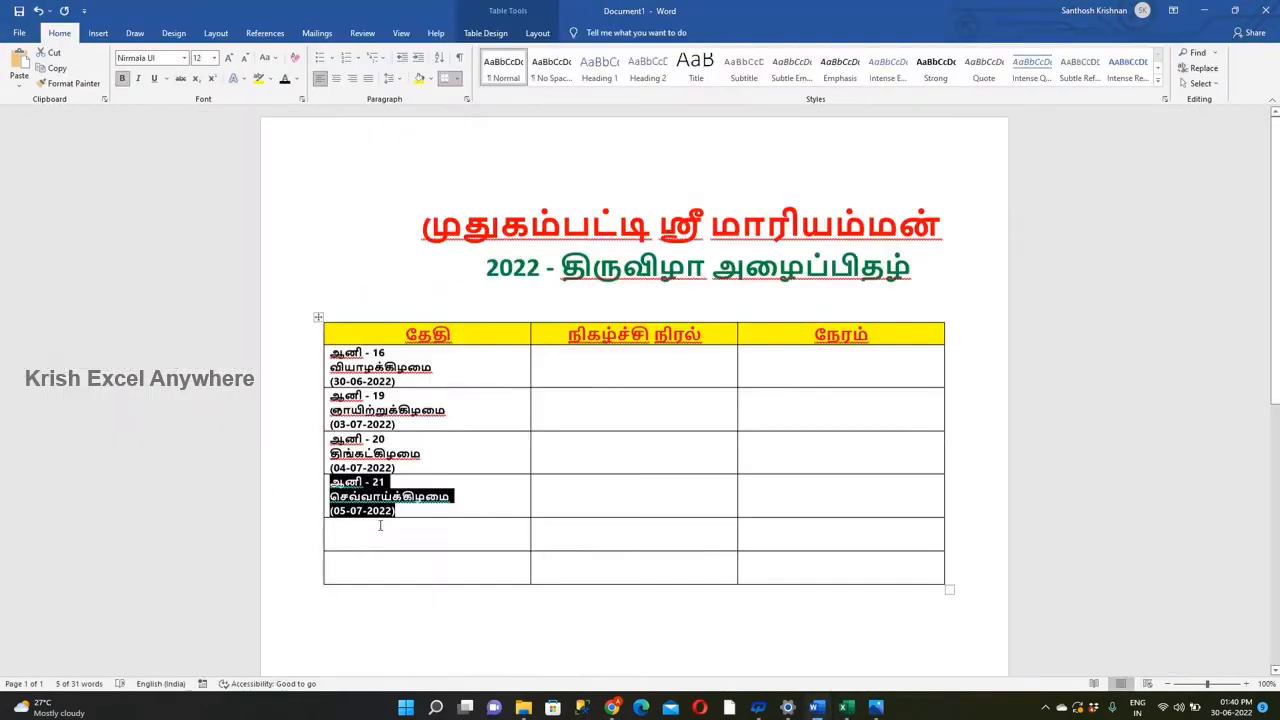
# Place the ஆனி - 22 date entry (06-07-2022) in the fifth date cell at 12 pt.
pyautogui.moveTo(485, 605); pyautogui.dragTo(332, 530)
pyautogui.click(245, 60)
pyautogui.click(245, 60)
pyautogui.hotkey('alt', 'Tab')
pyautogui.scroll(-2, 214, 263)
pyautogui.hotkey('alt', 'Tab')
pyautogui.hotkey('ctrl', 'v')
pyautogui.moveTo(485, 640); pyautogui.dragTo(332, 577)
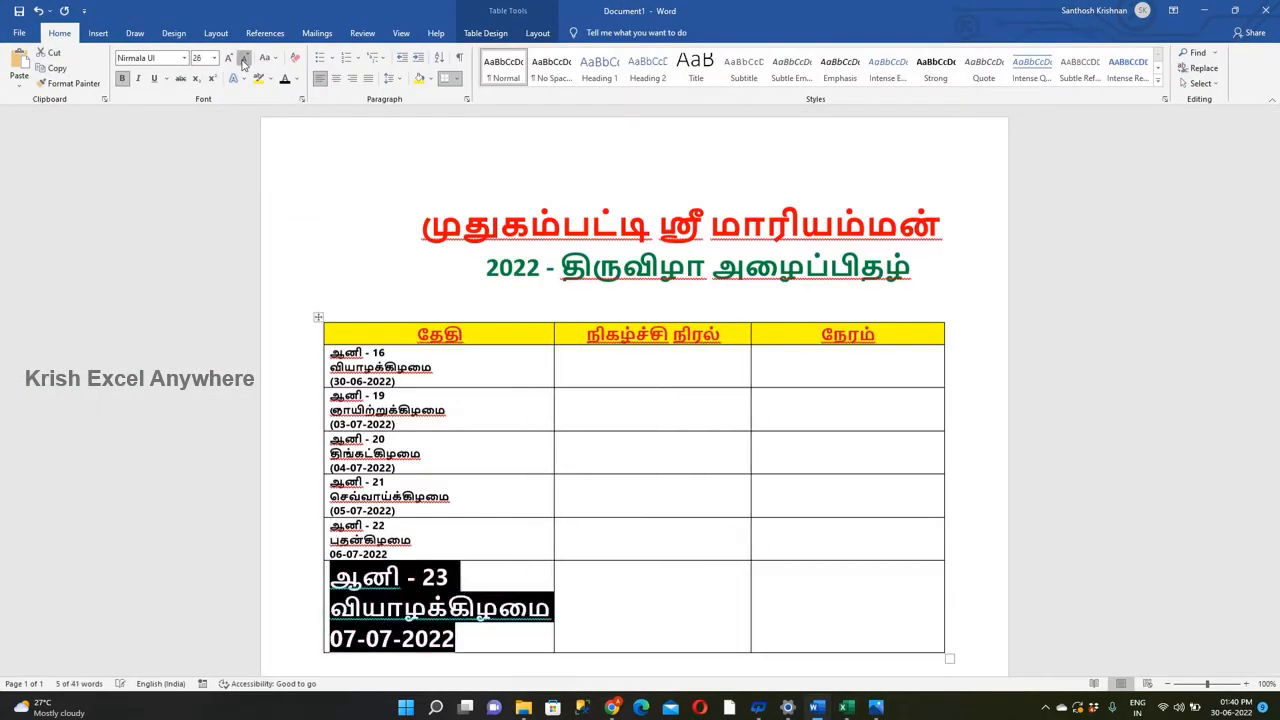
pyautogui.click(244, 59)
pyautogui.click(395, 292)
pyautogui.hotkey('alt', 'Tab')
pyautogui.hotkey('alt', 'Tab')
# Shade the six date cells light green and set their text color to white.
pyautogui.click(443, 371)
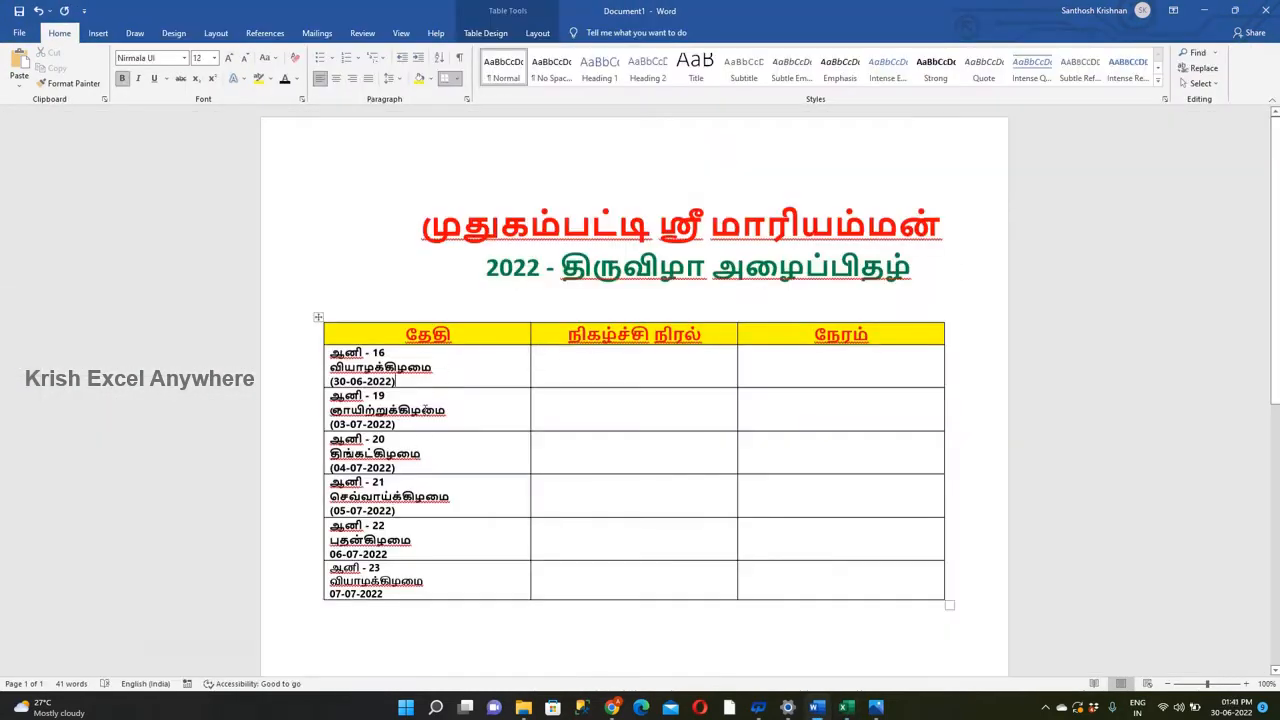
pyautogui.moveTo(480, 592); pyautogui.dragTo(432, 380)
pyautogui.rightClick(432, 380)
pyautogui.press('Escape')
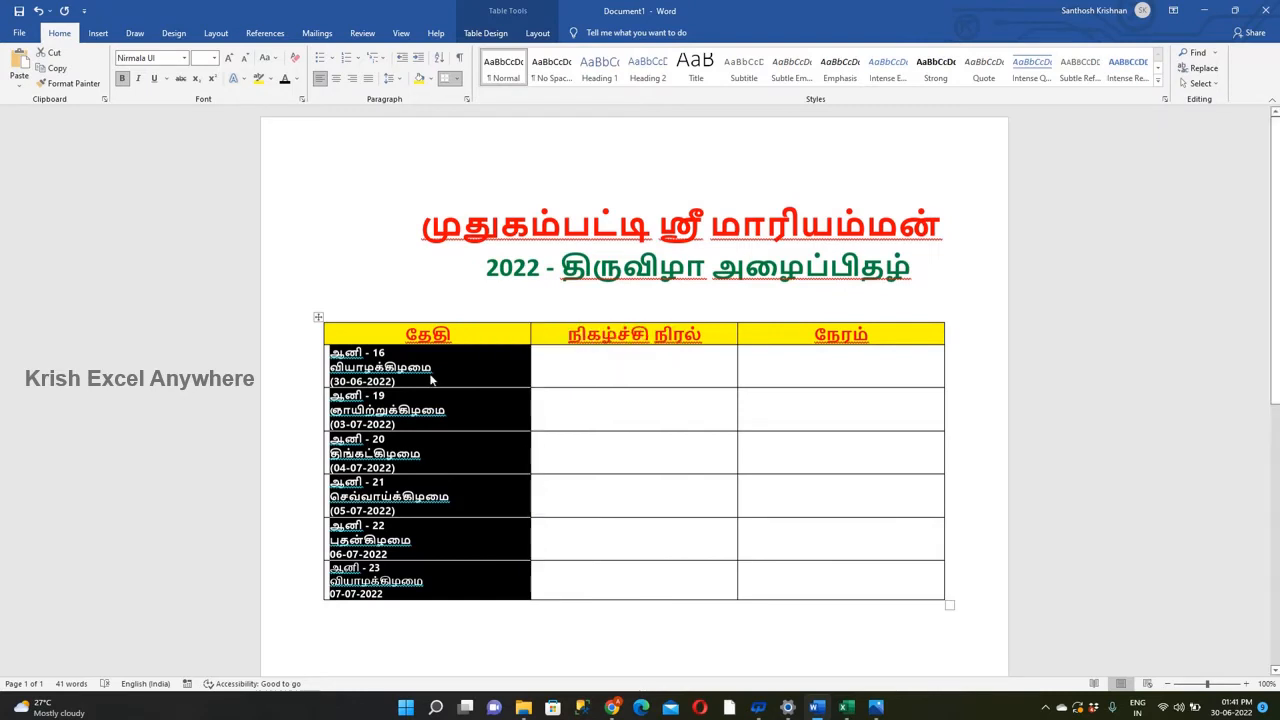
pyautogui.rightClick(466, 369)
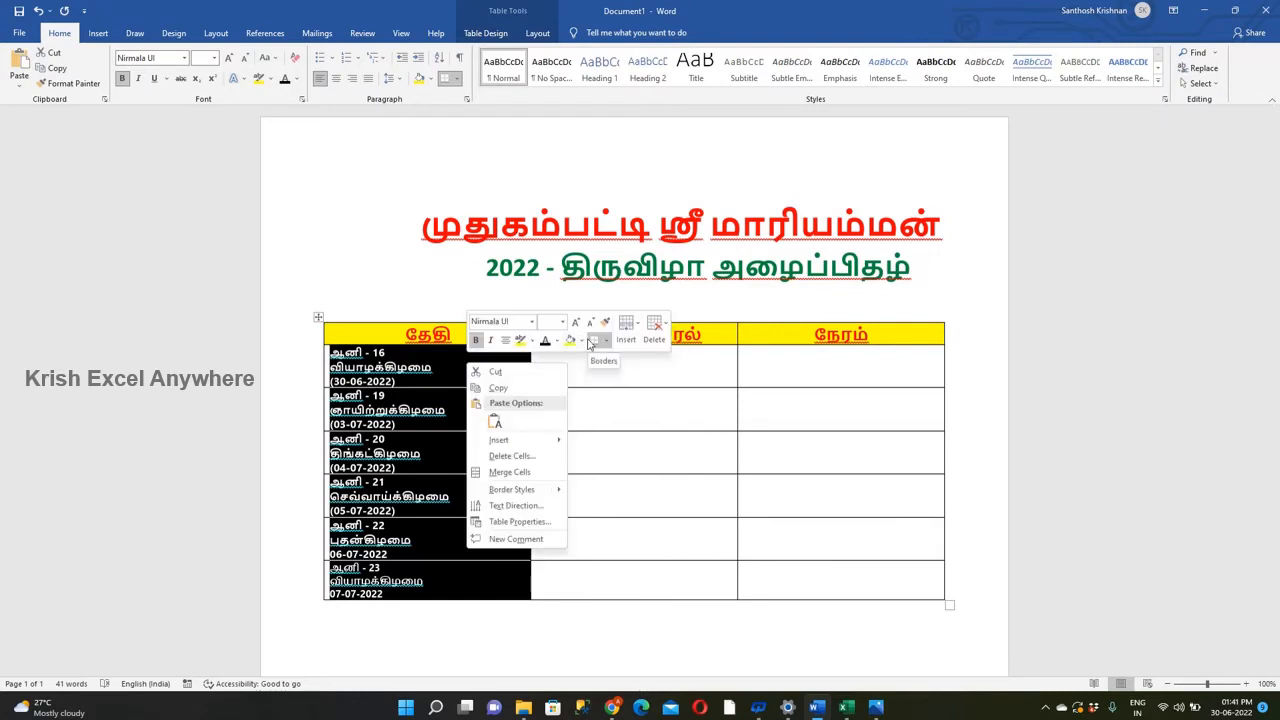
pyautogui.click(582, 342)
pyautogui.click(615, 447)
pyautogui.click(558, 343)
pyautogui.click(544, 390)
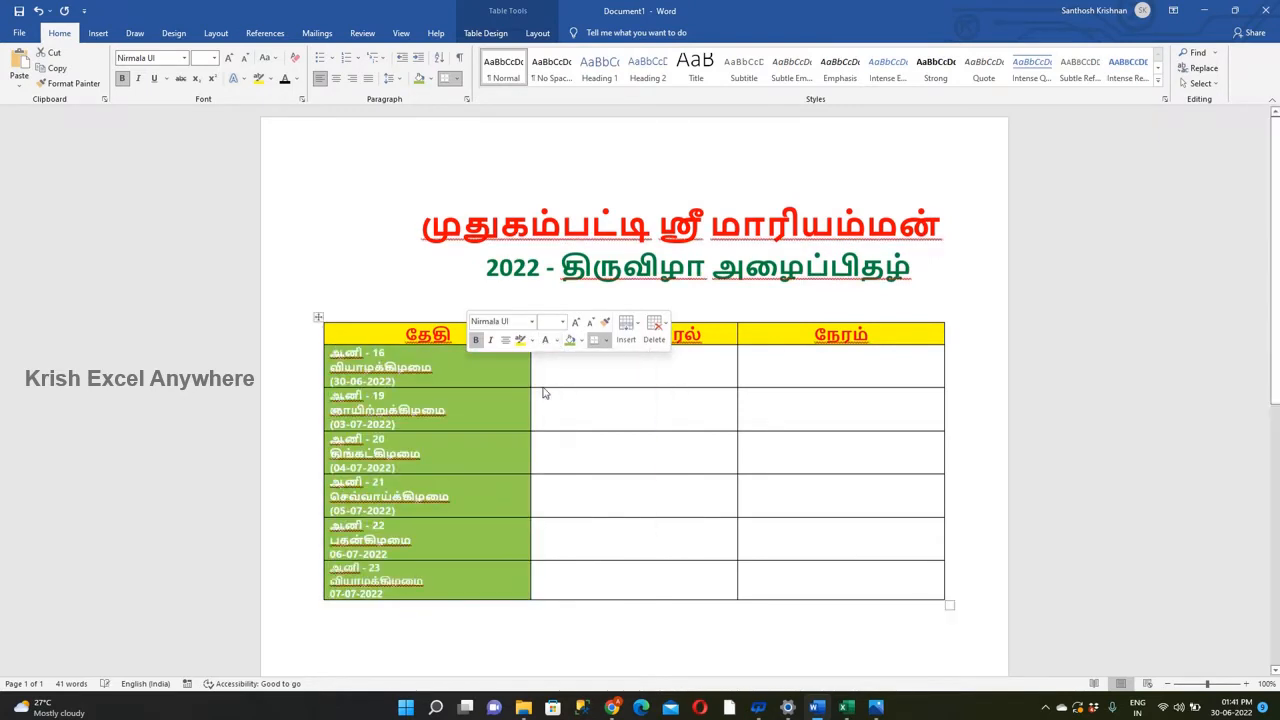
# Change the shading of the six date cells to a darker green.
pyautogui.moveTo(440, 580); pyautogui.dragTo(420, 360)
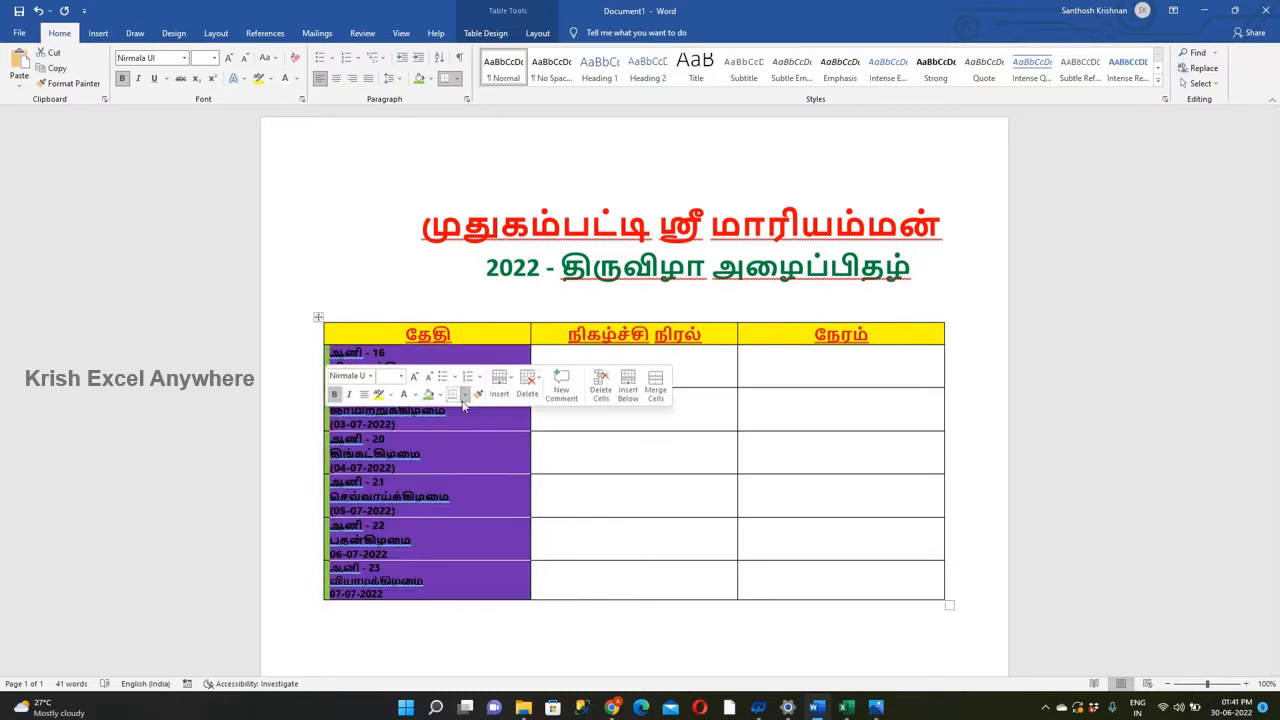
pyautogui.click(440, 395)
pyautogui.click(484, 500)
pyautogui.click(579, 550)
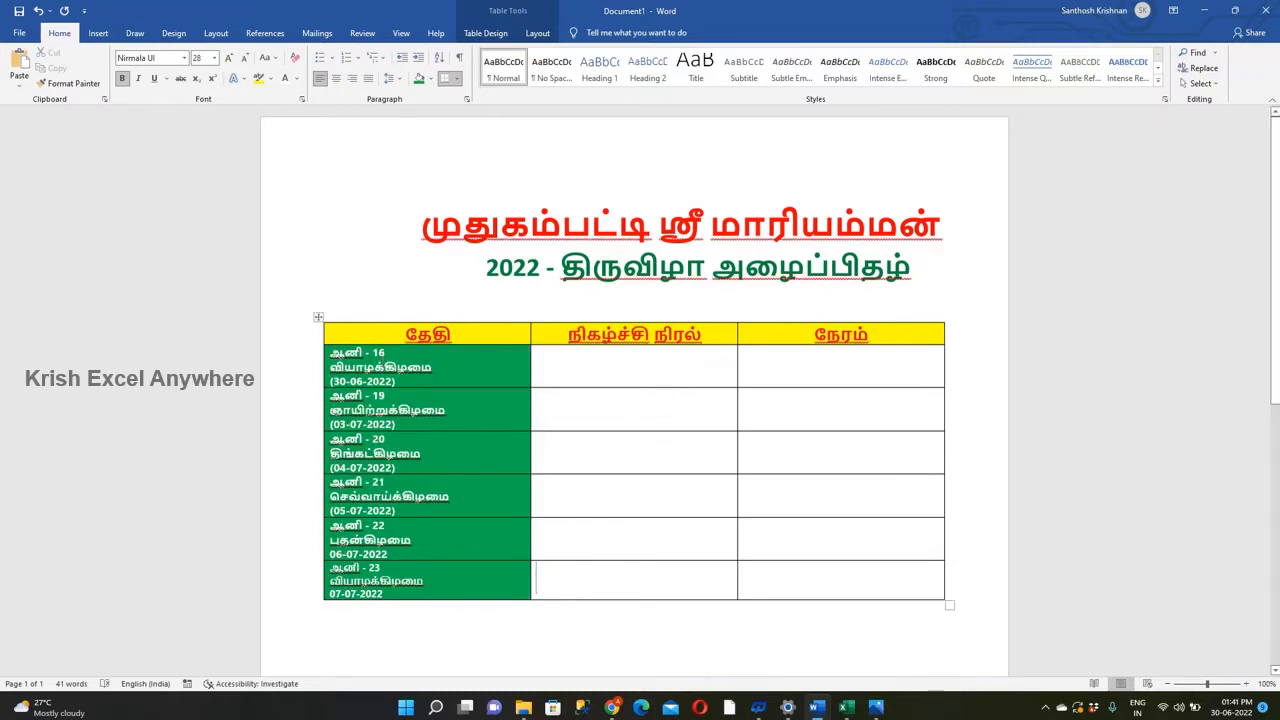
# Ignore the spelling flags in the table's header and date cells, and narrow the தேதி column.
pyautogui.rightClick(425, 372)
pyautogui.click(366, 401)
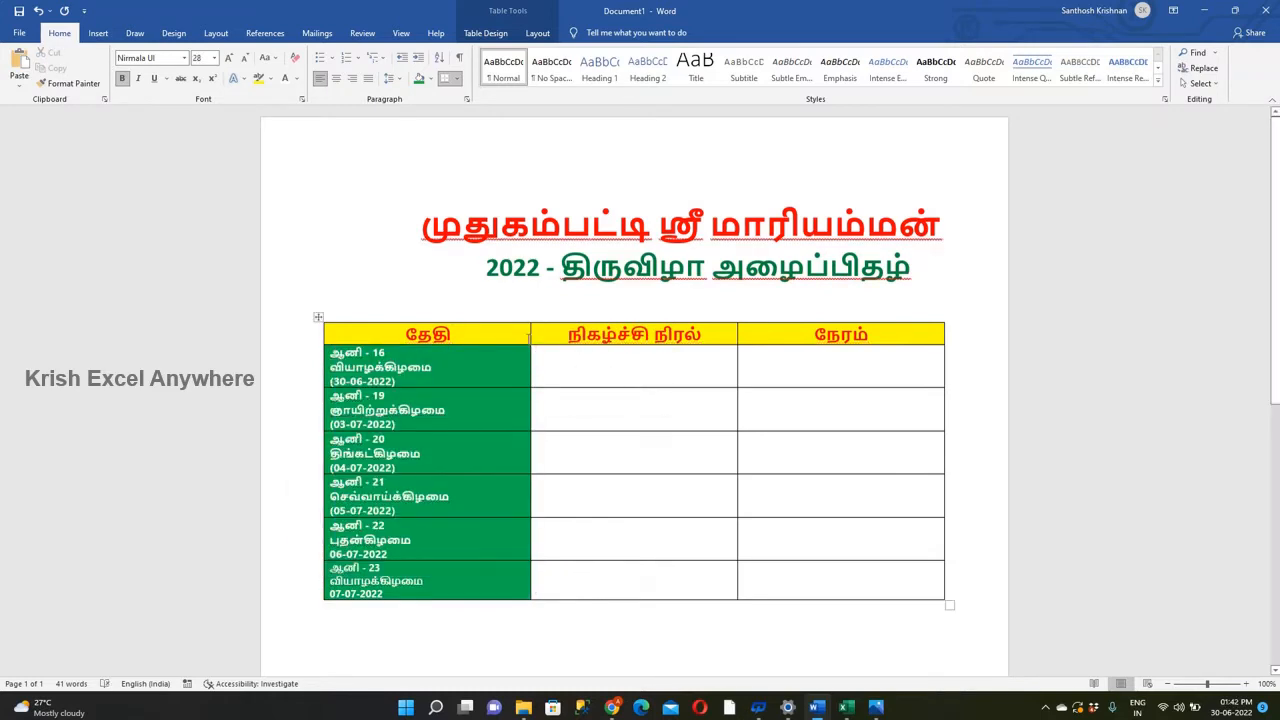
pyautogui.moveTo(529, 338); pyautogui.dragTo(475, 340)
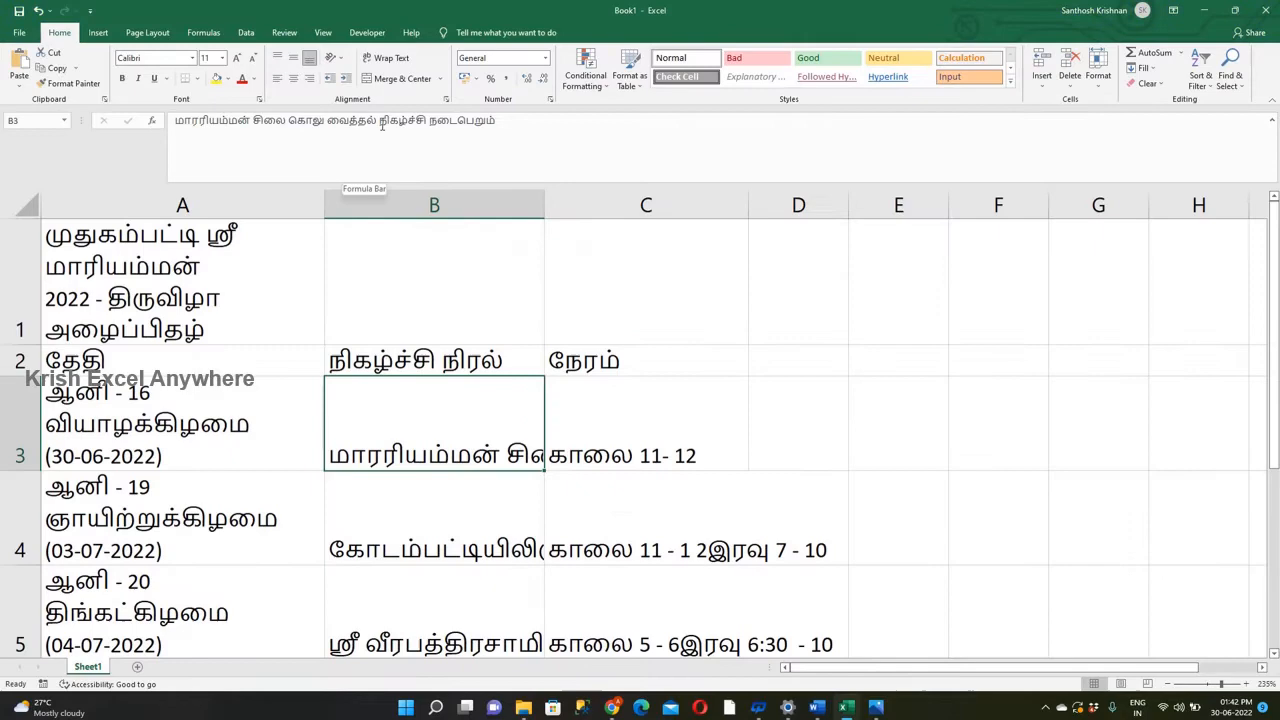
# Copy the event "மாரரியம்மன் சிலை கொலு வைத்தல்" from Excel cell B3 into the 30-06-2022 row in Automatic color.
pyautogui.moveTo(381, 125); pyautogui.dragTo(174, 121)
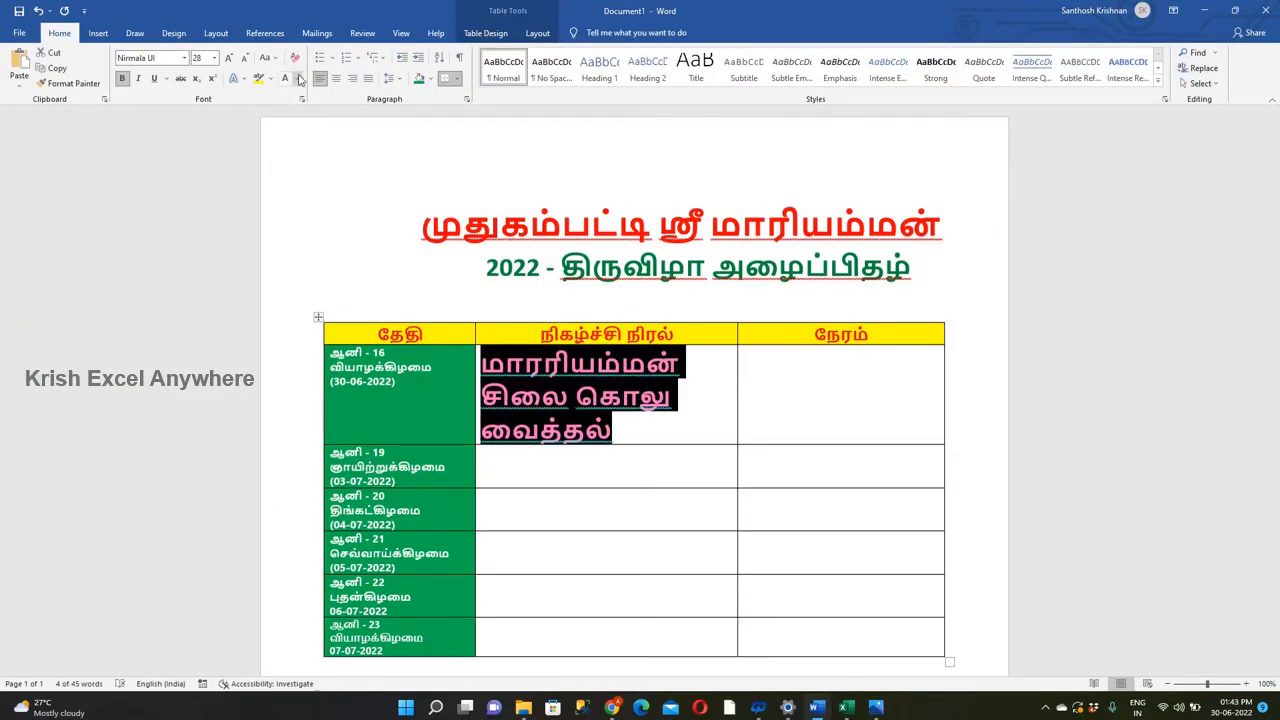
pyautogui.click(300, 80)
pyautogui.click(302, 97)
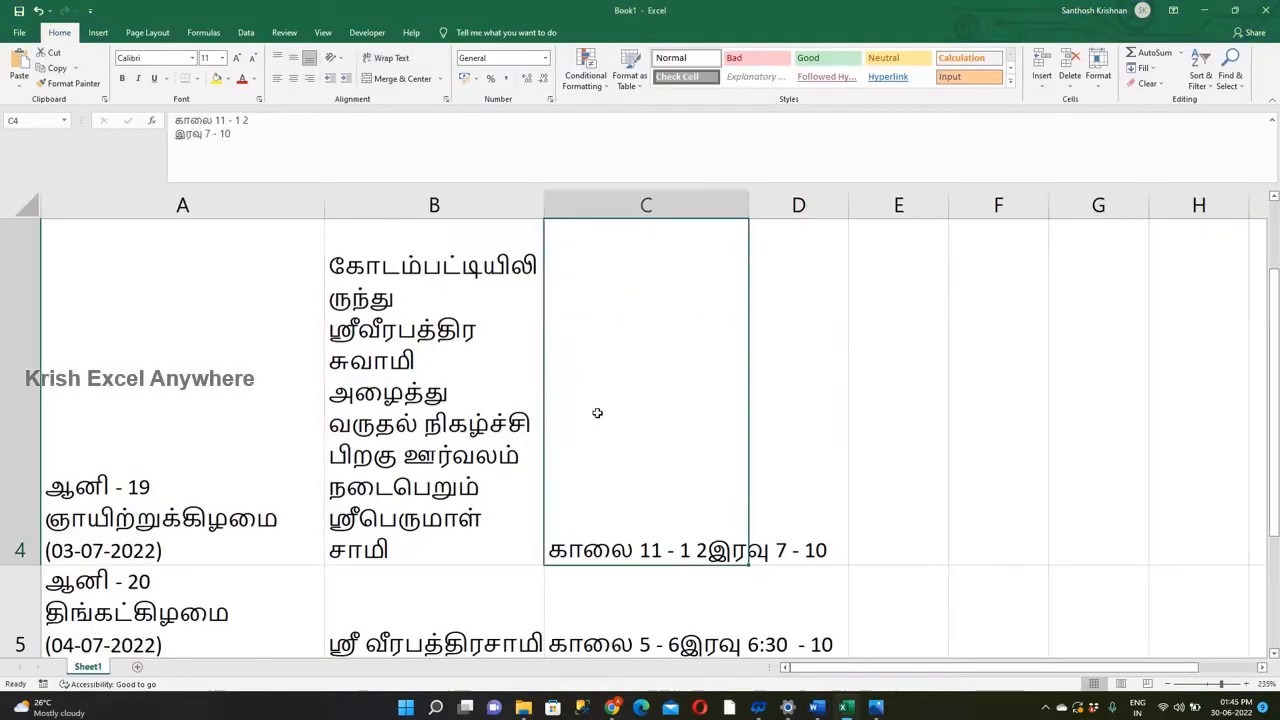
# Fill the 03-07-2022 row with its two ஸ்ரீவீரபத்திர சுவாமி events and the times காலை 11 - 1 2 and இரவு 7 - 10.
pyautogui.press('Left')
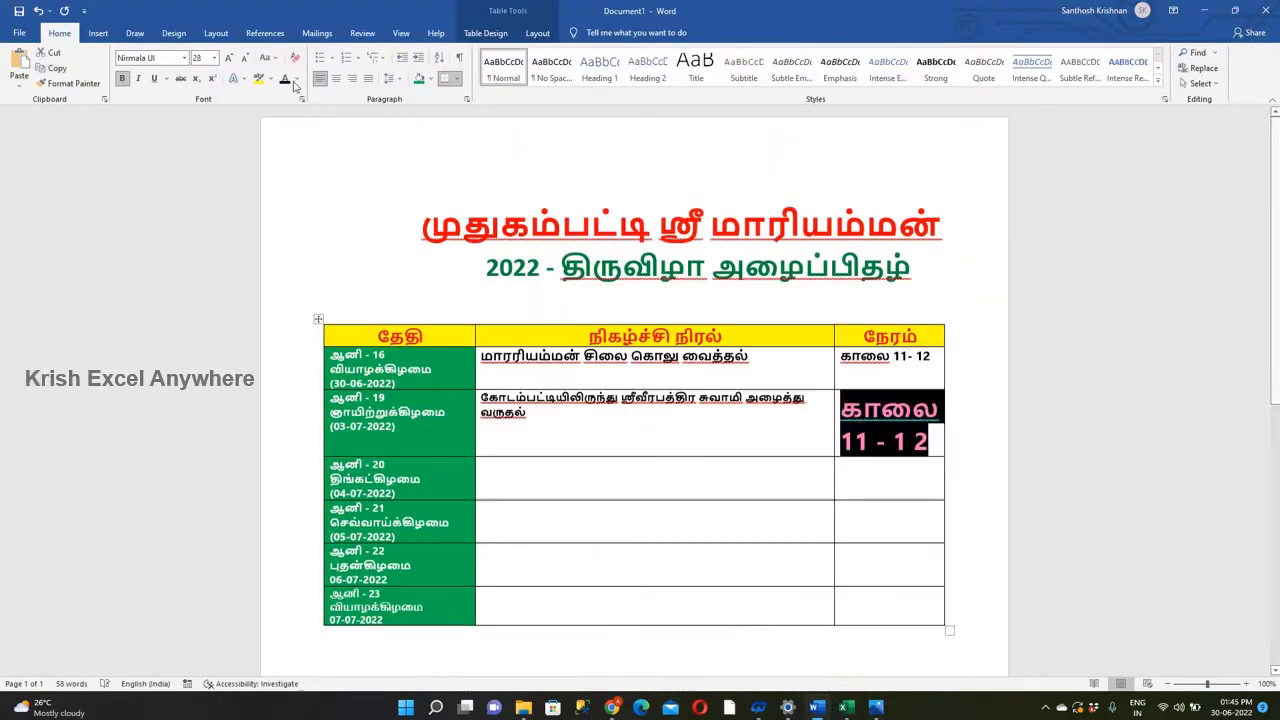
pyautogui.write('காலை 11 - 1 2')
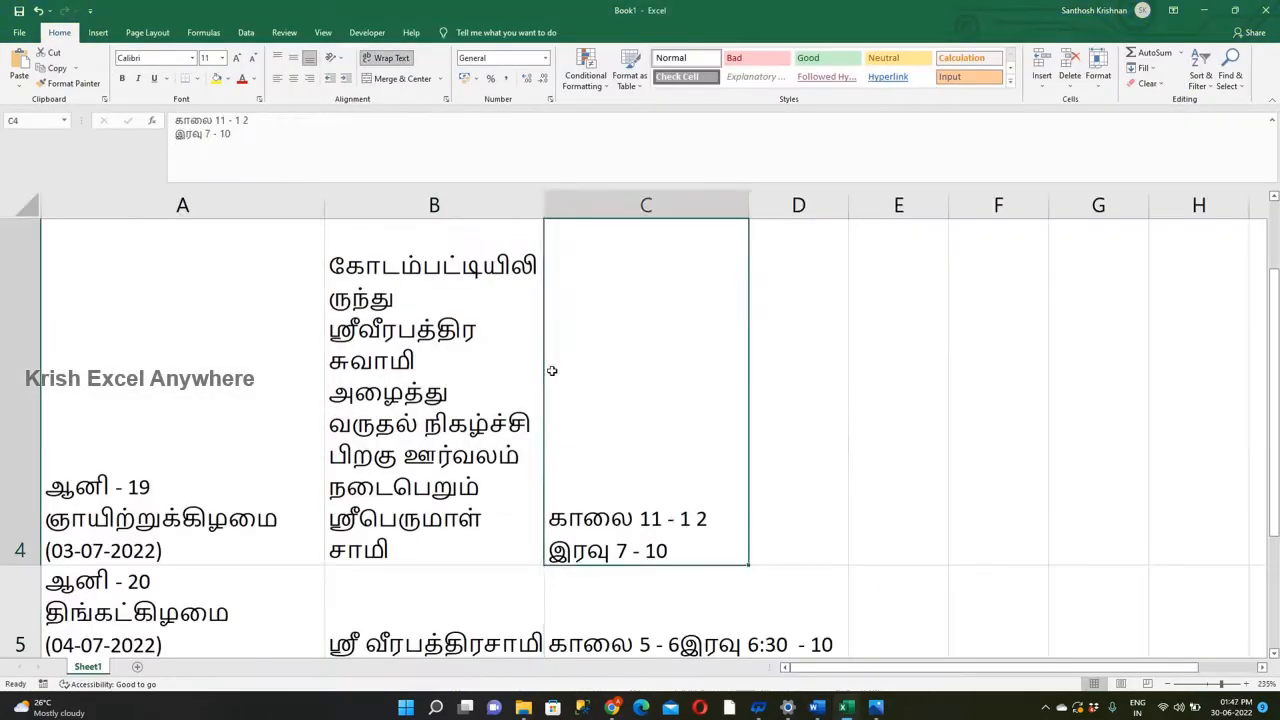
pyautogui.press('Left')
pyautogui.doubleClick(485, 291)
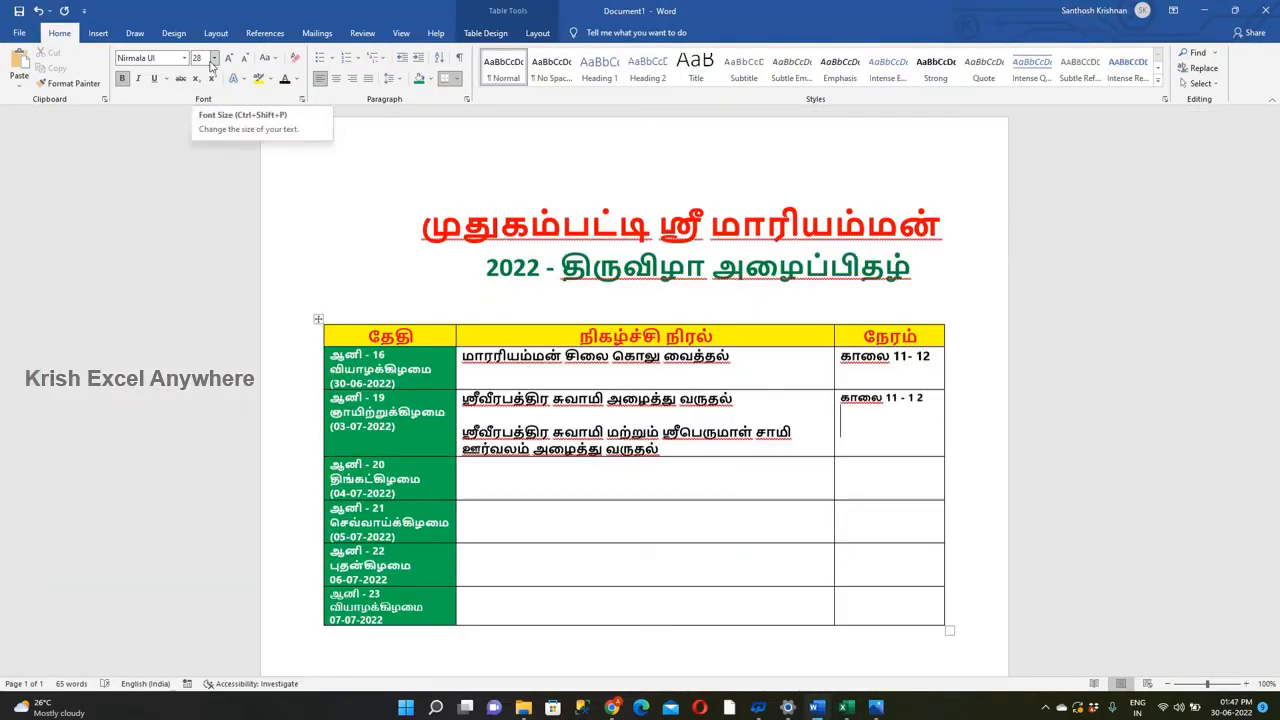
pyautogui.moveTo(841, 413); pyautogui.dragTo(850, 428)
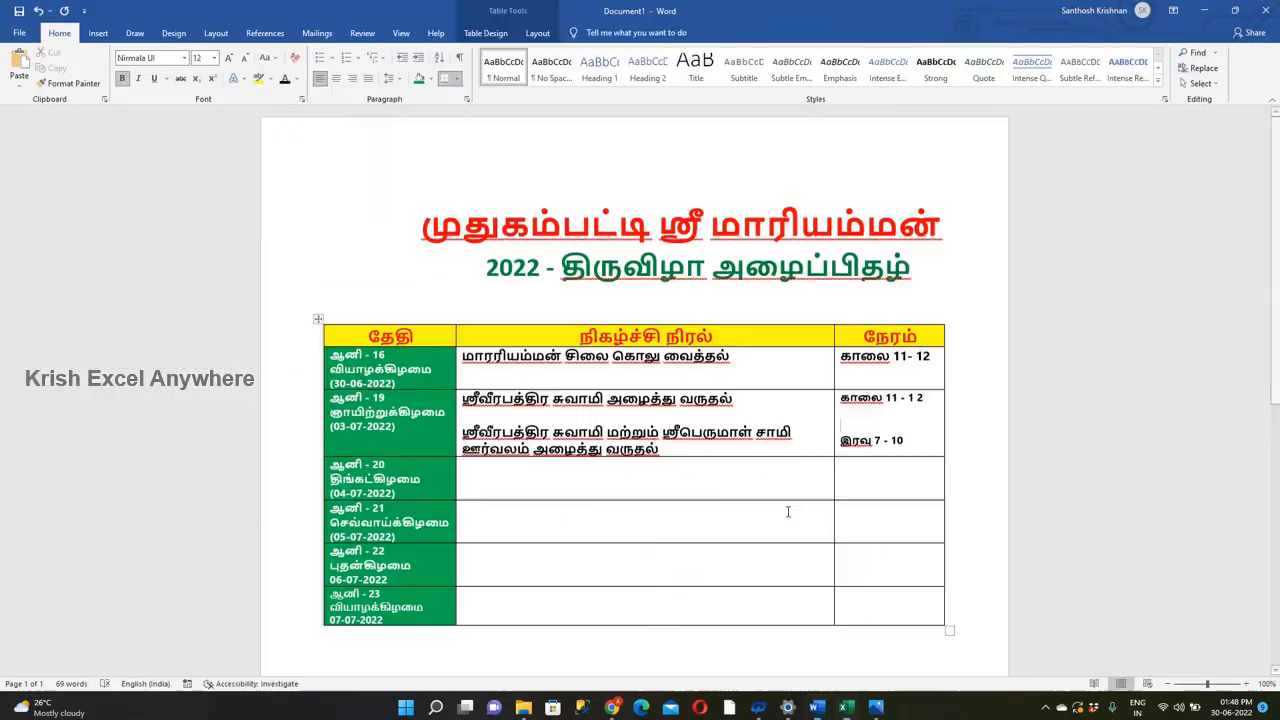
pyautogui.click(454, 143)
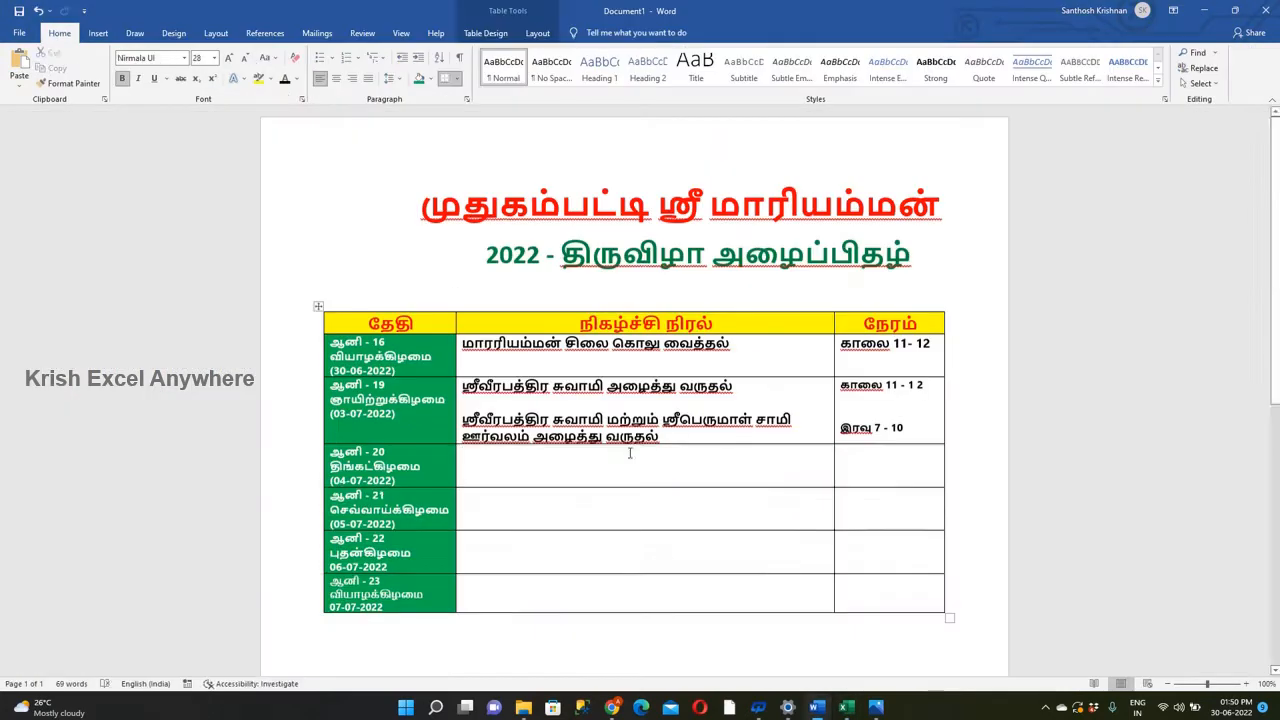
# Fill the 04-07-2022 event cell with the குண்டம் போடுதல் entry, a copy of the ஊர்வலம் line above, and the ஆர்கெஸ்ட்ரா entry from Excel cell B5.
pyautogui.write('ஸ்ரீ வீரபத்திரசாமி குண்டம் போடுதல்')
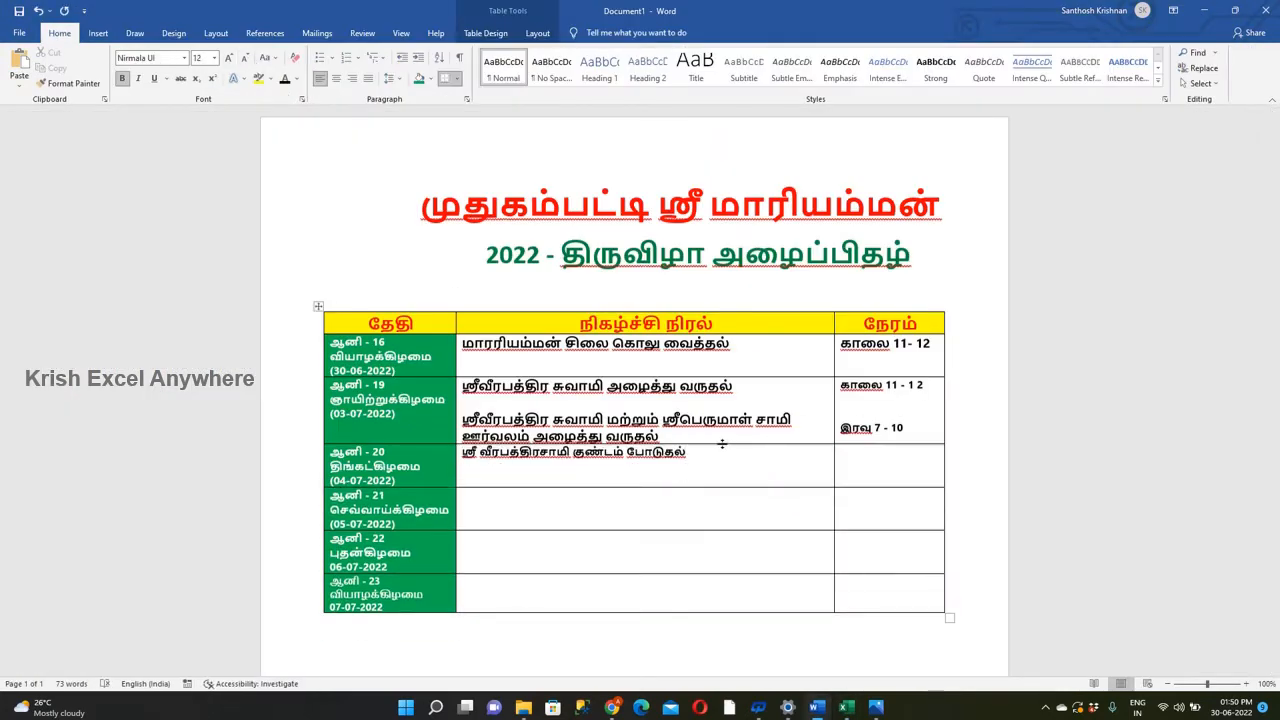
pyautogui.write('மற்றும் ஸ்ரீபெருமாள் சாமி')
pyautogui.moveTo(462, 420); pyautogui.dragTo(660, 437)
pyautogui.write('ஸ்ரீவீரபத்திர சுவாமி மற்றும் ஸ்ரீபெருமாள் சாமி ஊர்வலம் அழைத்து வருதல்')
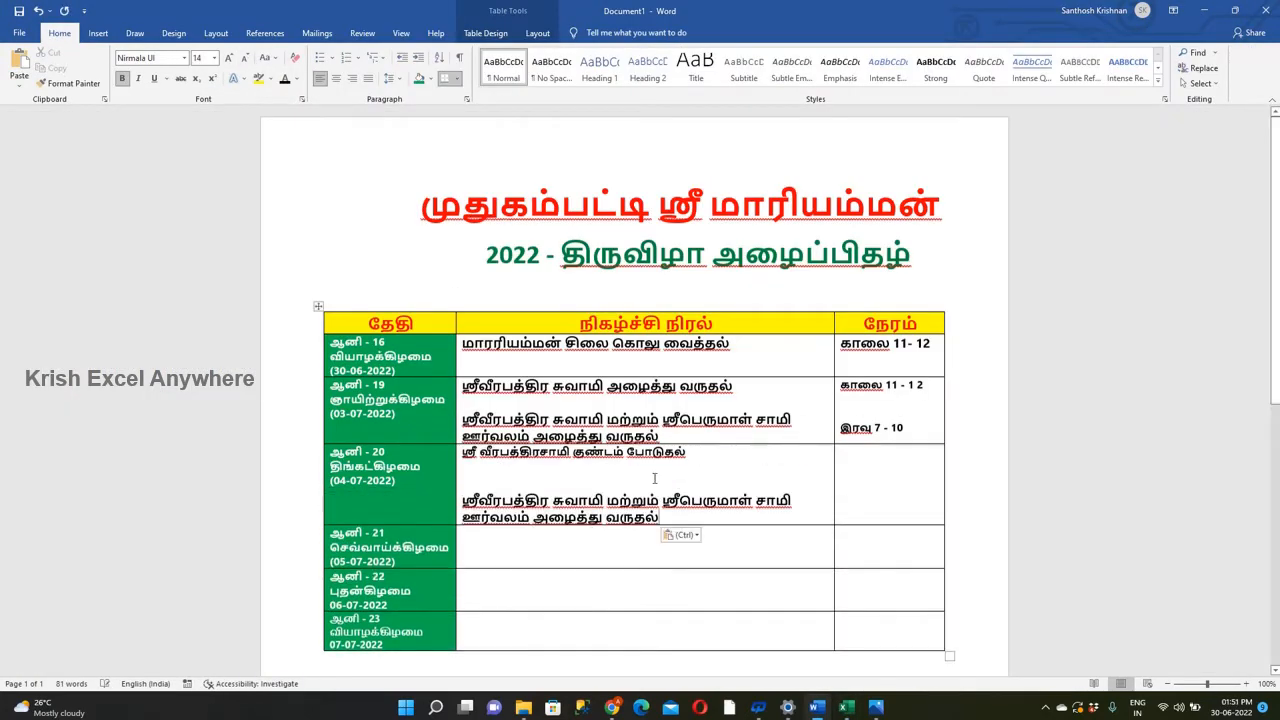
pyautogui.press('BackSpace')
pyautogui.moveTo(462, 452); pyautogui.dragTo(688, 452)
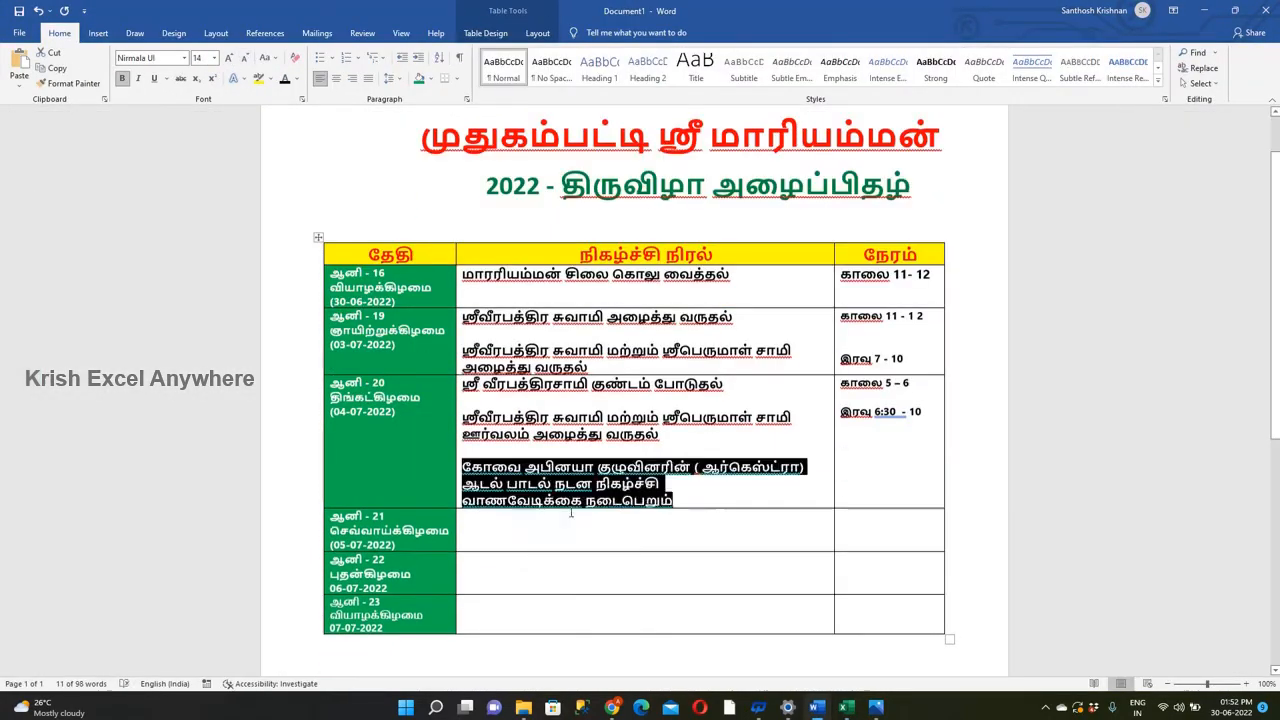
pyautogui.click(694, 470)
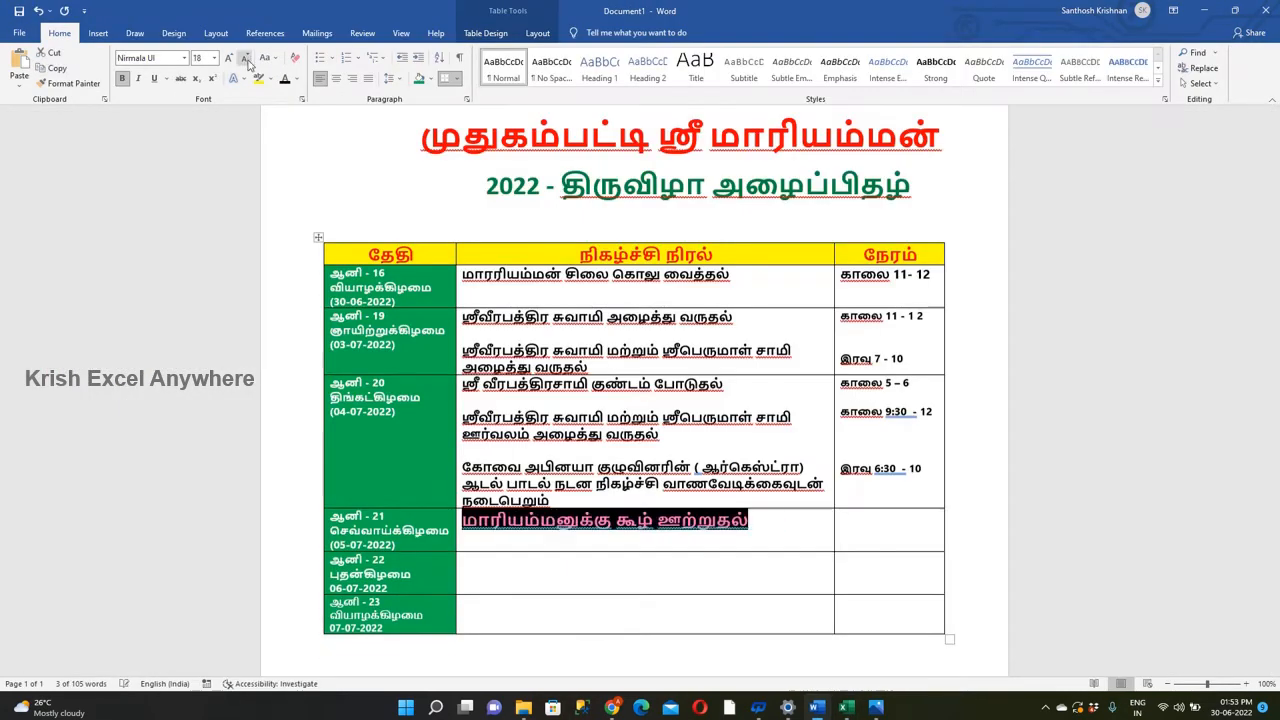
# Enter "மாரியம்மனுக்கு கூழ் ஊற்றுதல்" with மதியம் 2 - 3 in the 05-07-2022 row, and save the document as முதுகம்பட்டி ஸ்ரீ மாரியம்மன்.docx.
pyautogui.click(708, 517)
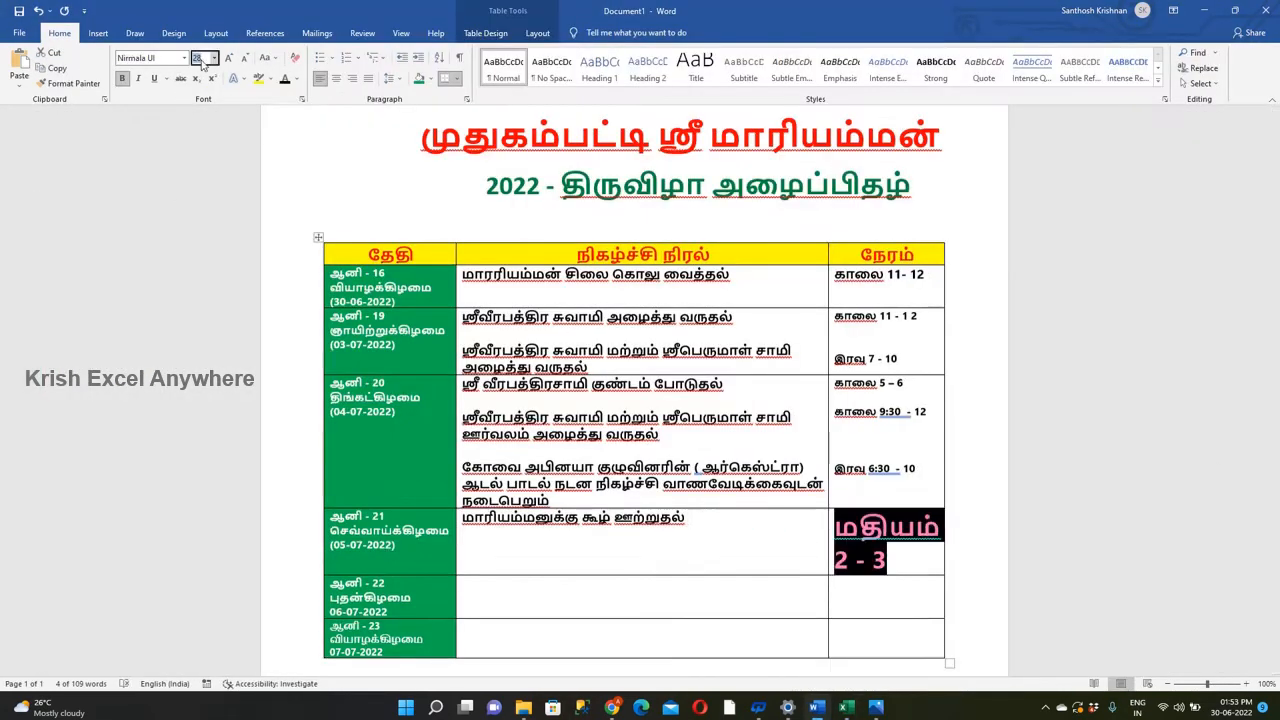
pyautogui.hotkey('ctrl', 's')
pyautogui.click(731, 424)
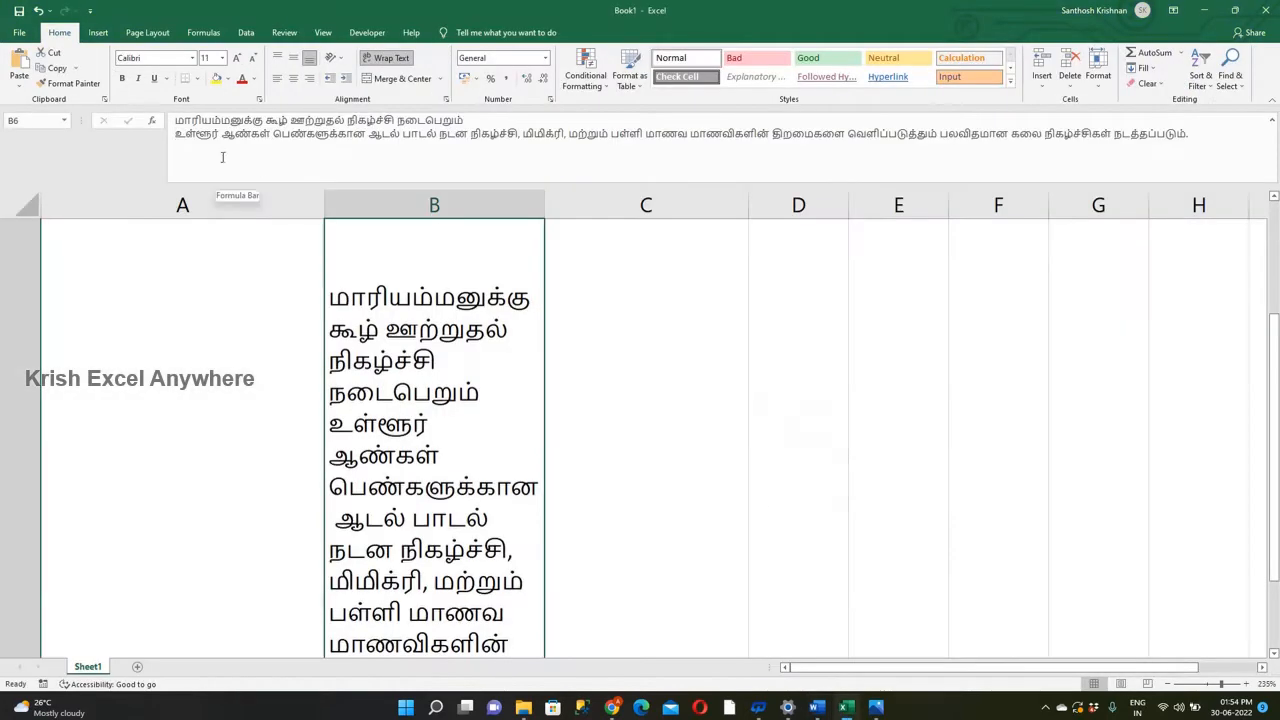
# Copy the உள்ளூர் மாணவ மாணவிகளின் talent program text from Excel into the 05-07-2022 row, with the time இரவு 8 - 10.
pyautogui.moveTo(174, 133); pyautogui.dragTo(354, 133)
pyautogui.moveTo(645, 133); pyautogui.dragTo(783, 135)
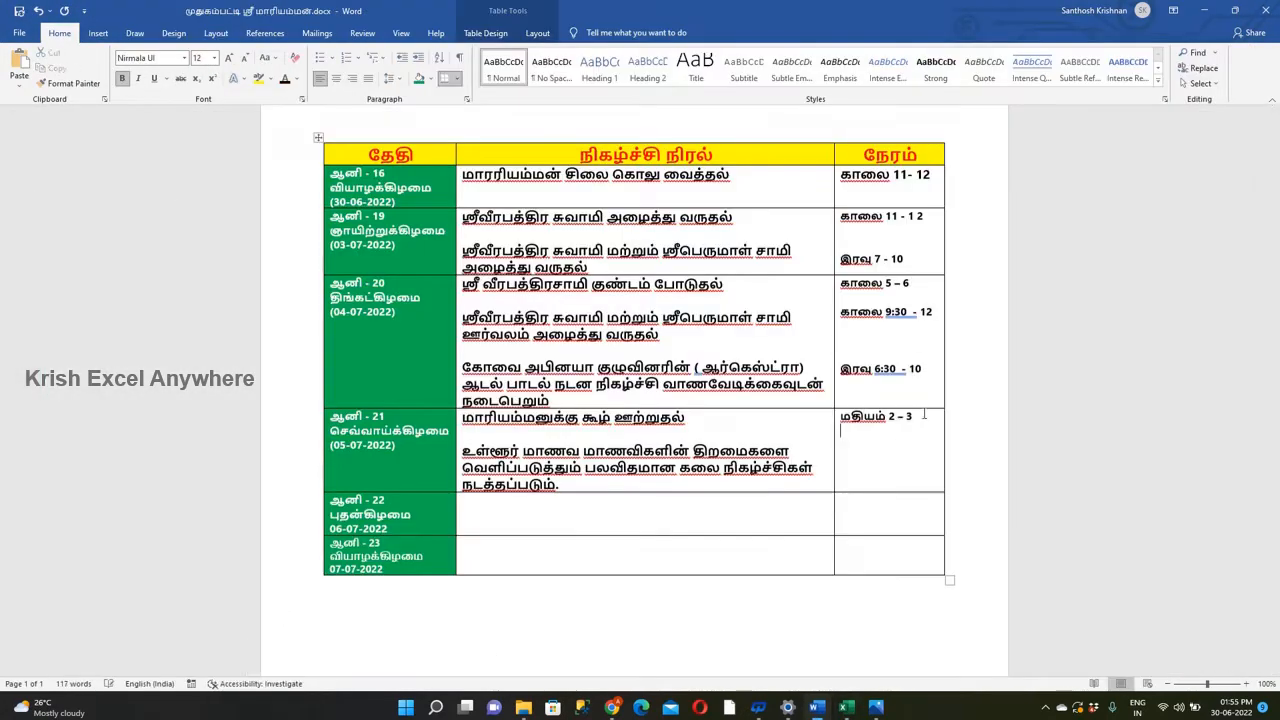
pyautogui.click(521, 515)
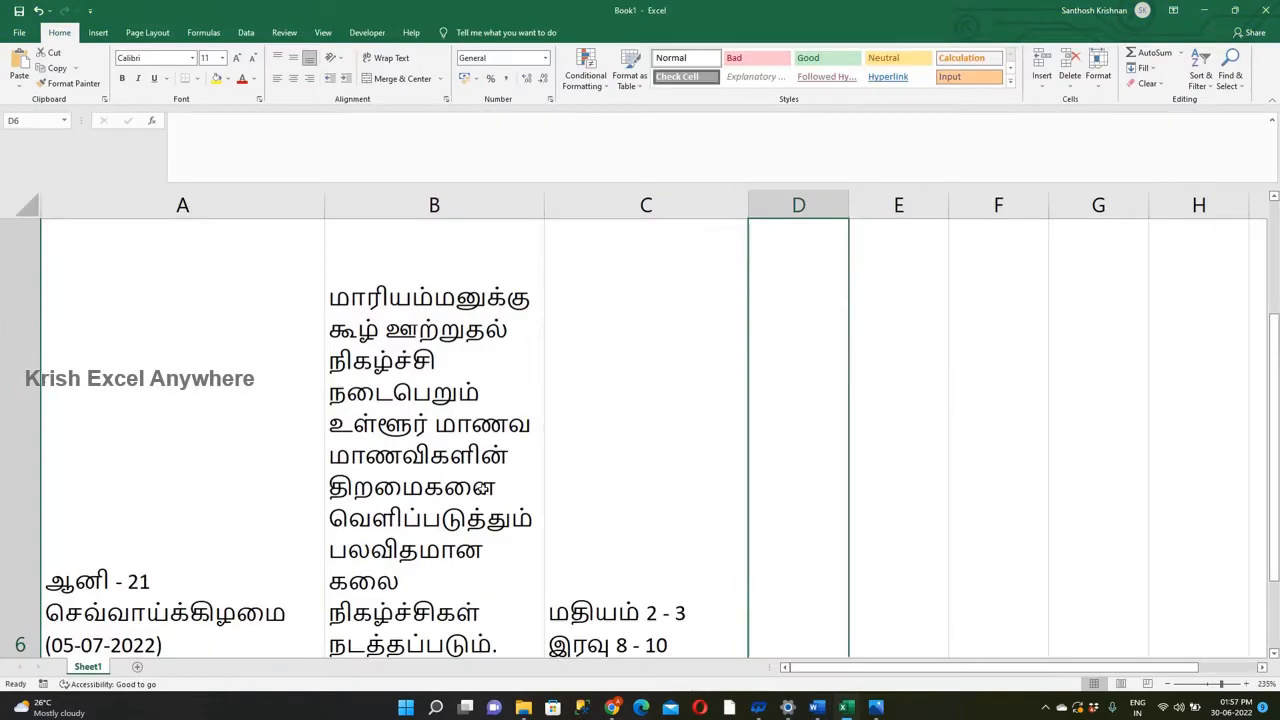
# Fill the 06-07-2022 row with the மாவிளக்கு எடுத்தல் and வாணவேடிக்கை entries from Excel cell B7, timed காலை 8 – 11 and மாலை 4 - 9.
pyautogui.click(434, 450)
pyautogui.press('Down')
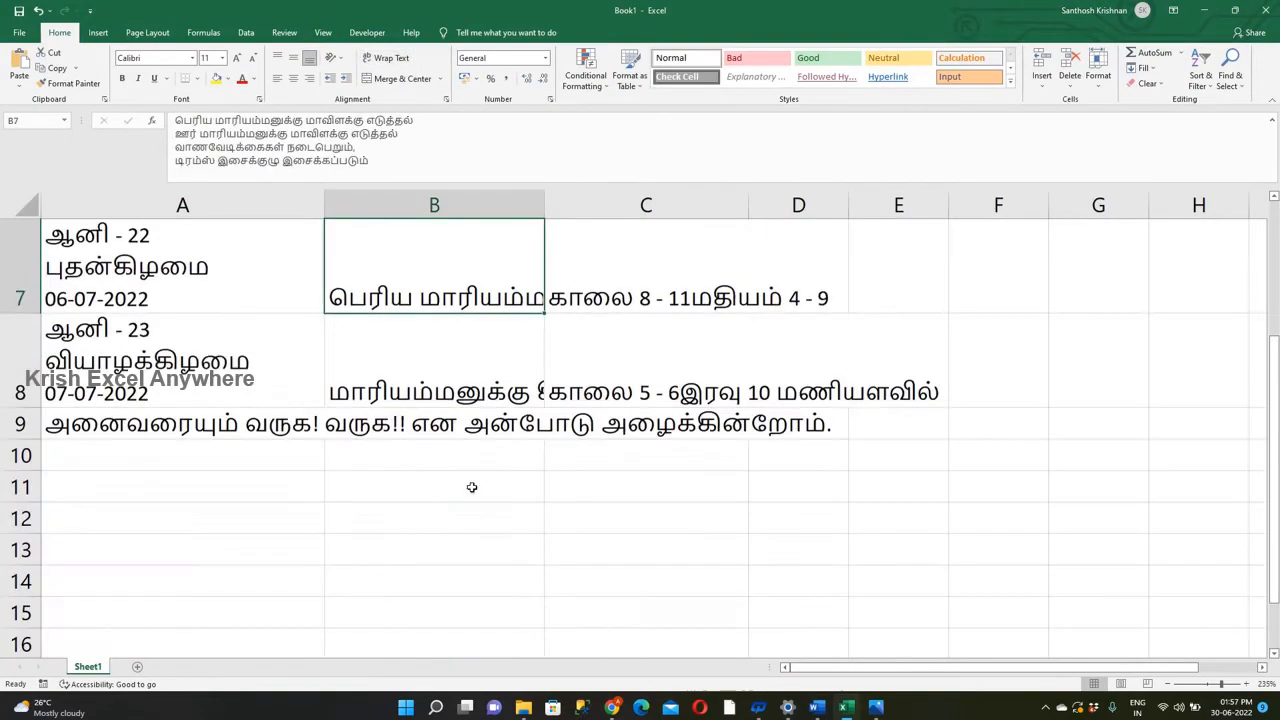
pyautogui.moveTo(421, 120); pyautogui.dragTo(174, 120)
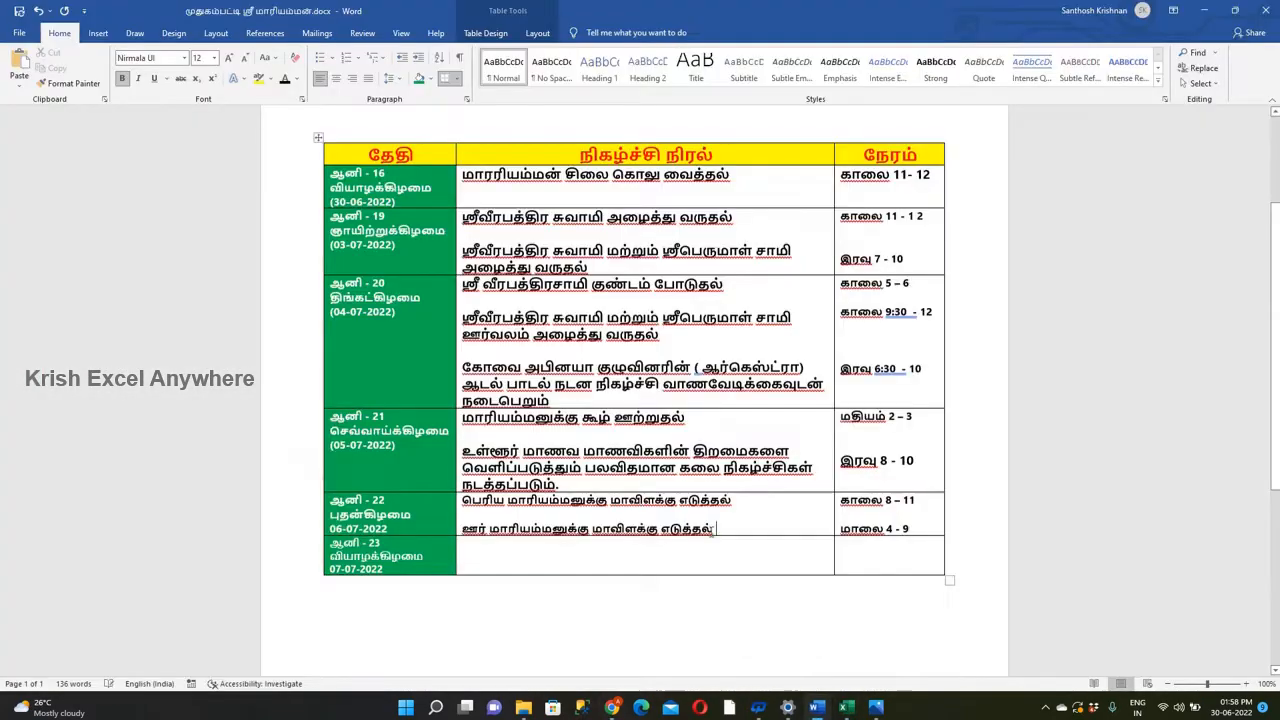
pyautogui.write('வாணவேடிக்கை மற்றும் டிரம்ஸ் இசைக்குழு இசைக்கப்படும்')
pyautogui.scroll(1, 740, 393)
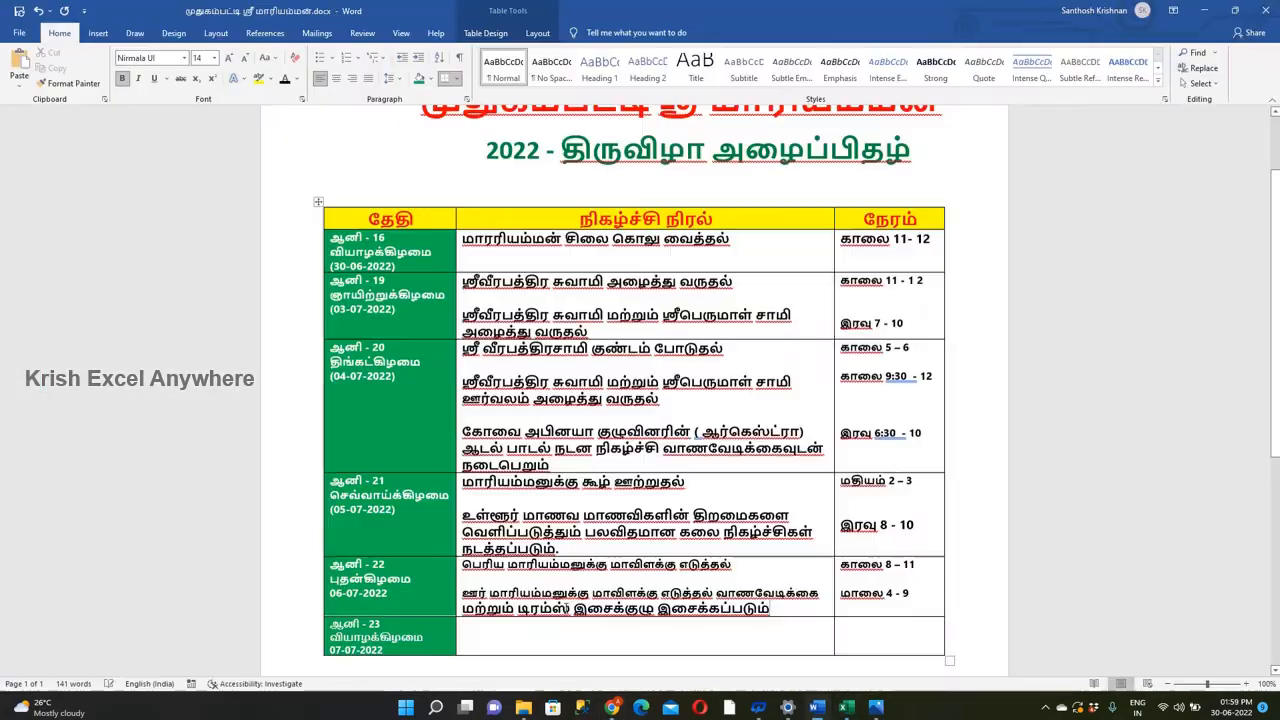
pyautogui.hotkey('alt', 'Tab')
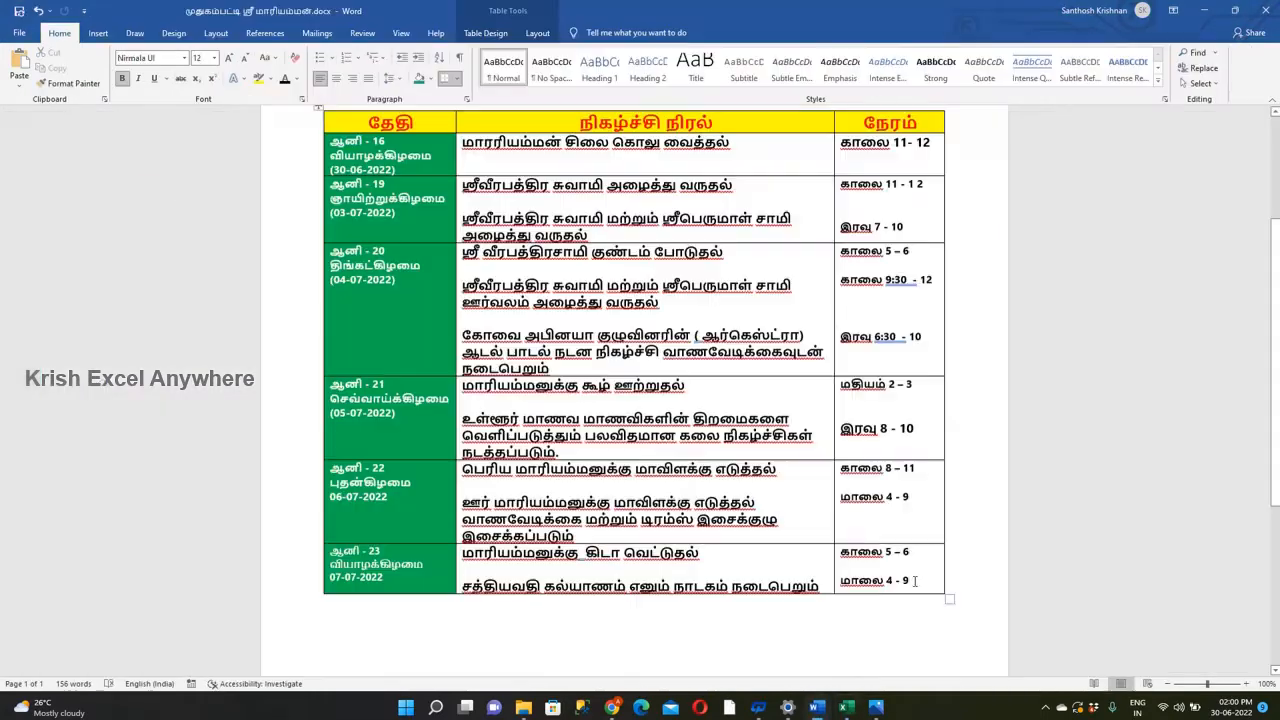
# Replace the second time in the 07-07-2022 row with "இரவு 10 மணியளவில்".
pyautogui.write('காலை 5 - 6 இரவு 10 மணியளவில்')
pyautogui.moveTo(955, 579); pyautogui.dragTo(963, 579)
pyautogui.scroll(1, 943, 579)
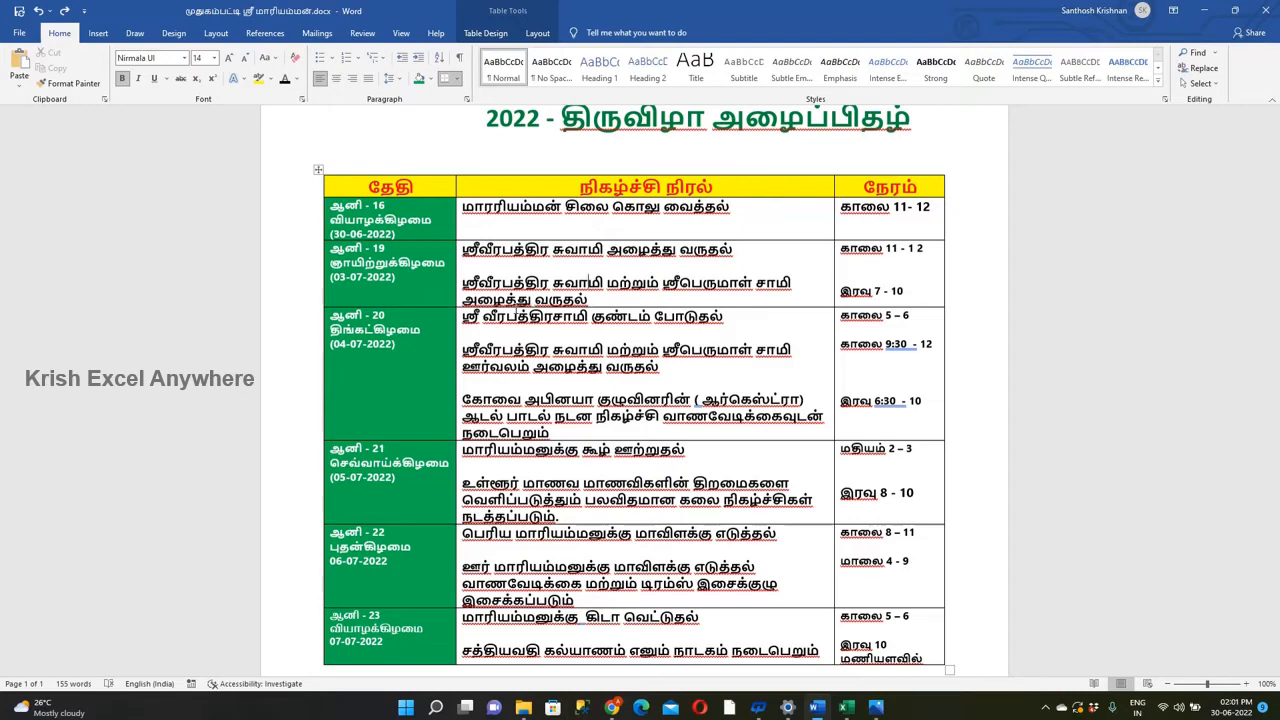
# Disable "Check spelling as you type" in the proofing options.
pyautogui.click(20, 36)
pyautogui.click(47, 677)
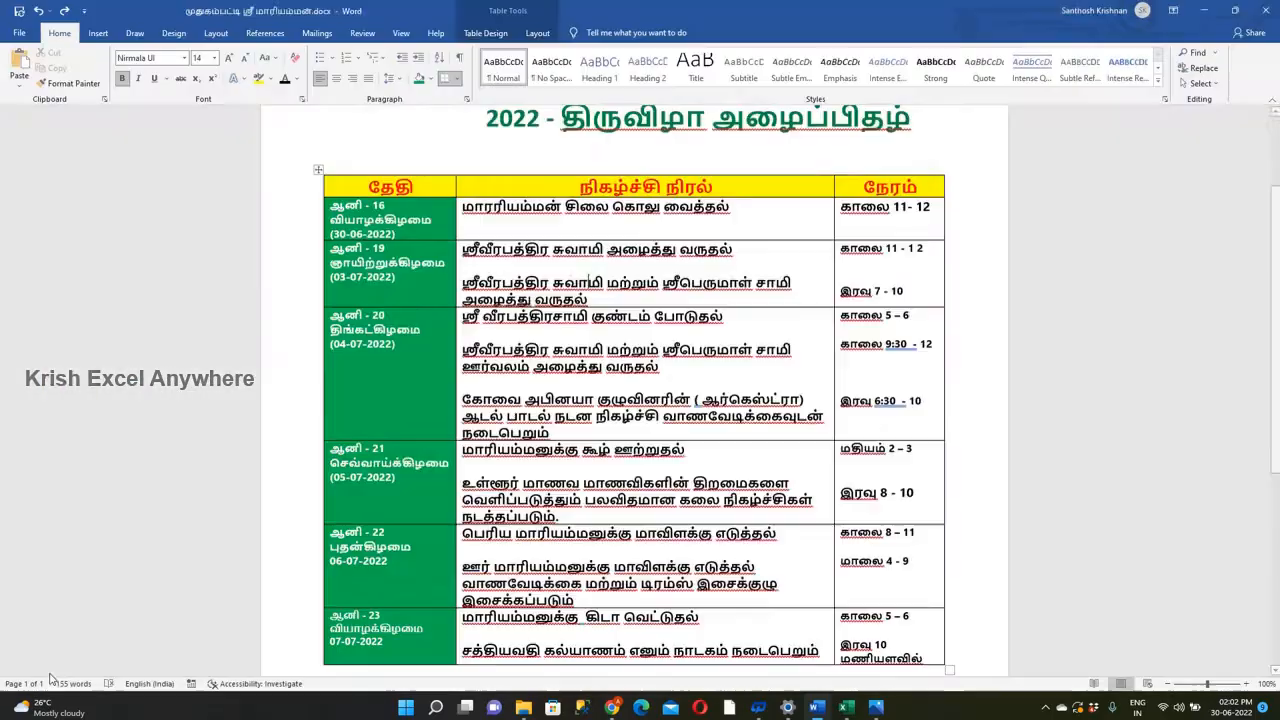
pyautogui.click(400, 224)
pyautogui.click(405, 242)
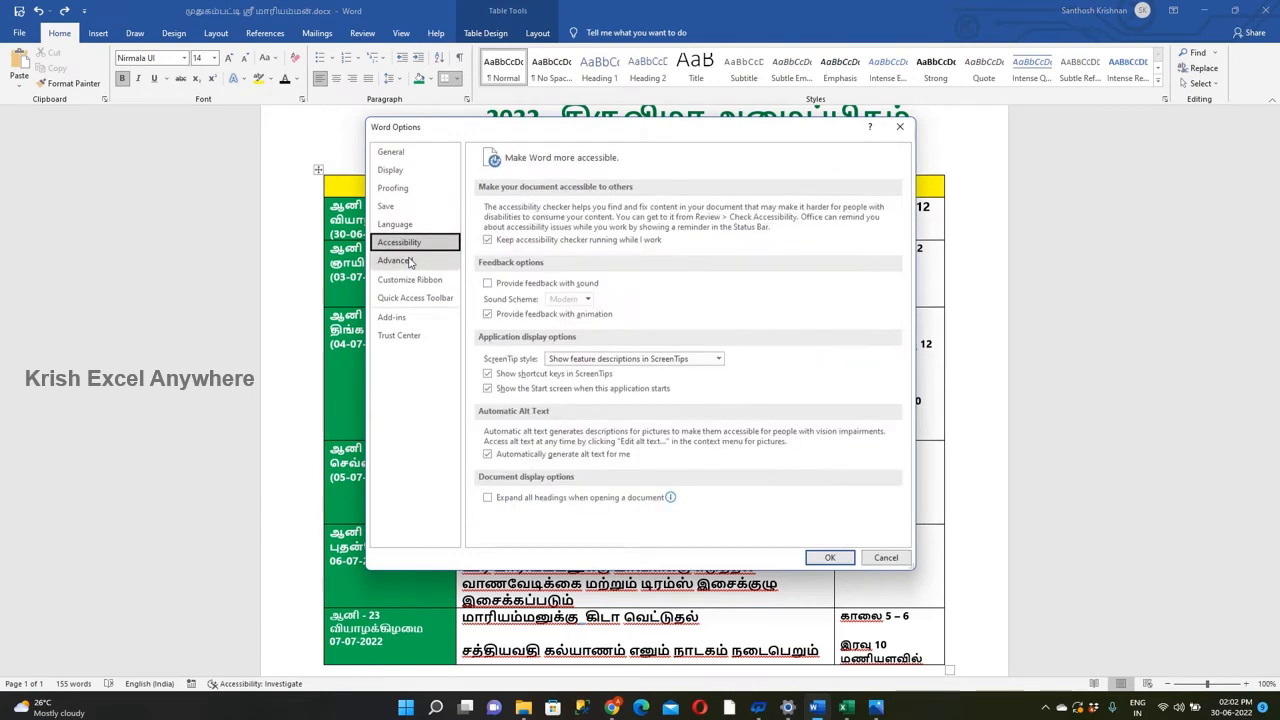
pyautogui.click(392, 188)
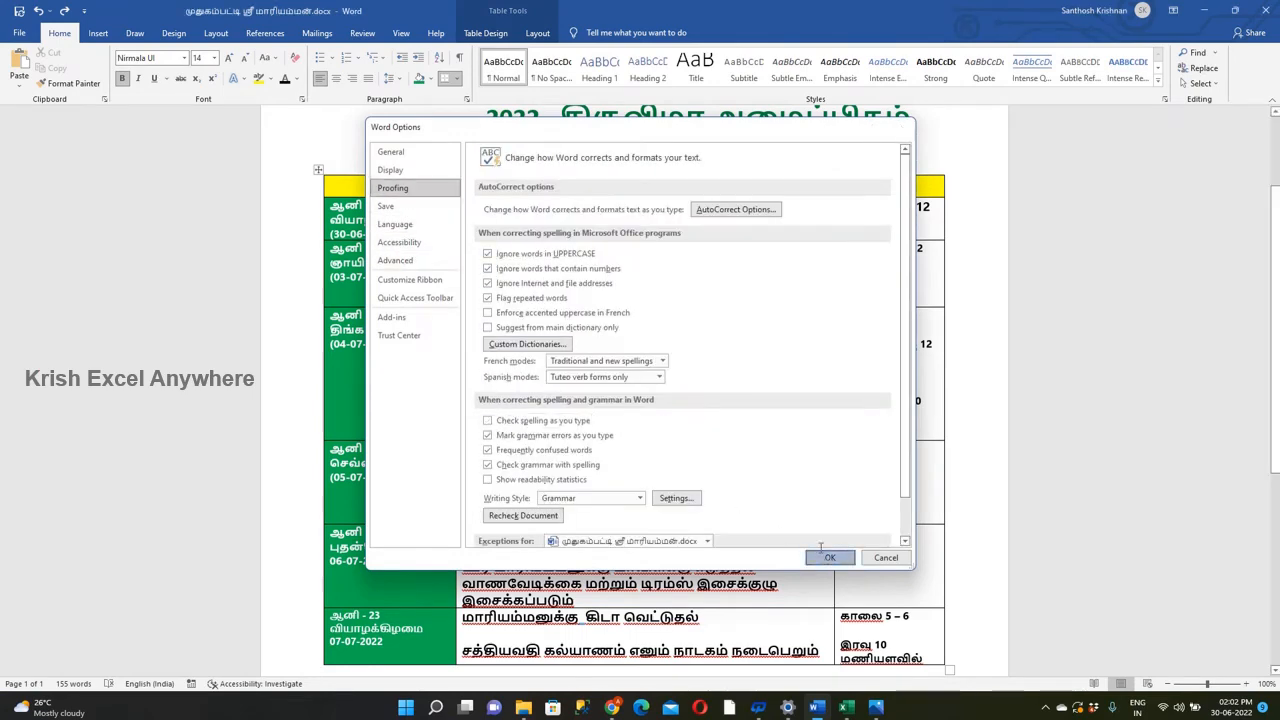
pyautogui.press('Escape')
# Delete the extra spaces in the 04-07-2022 row's ஆர்கெஸ்ட்ரா entry and its 9:30 and 6:30 times.
pyautogui.press('BackSpace')
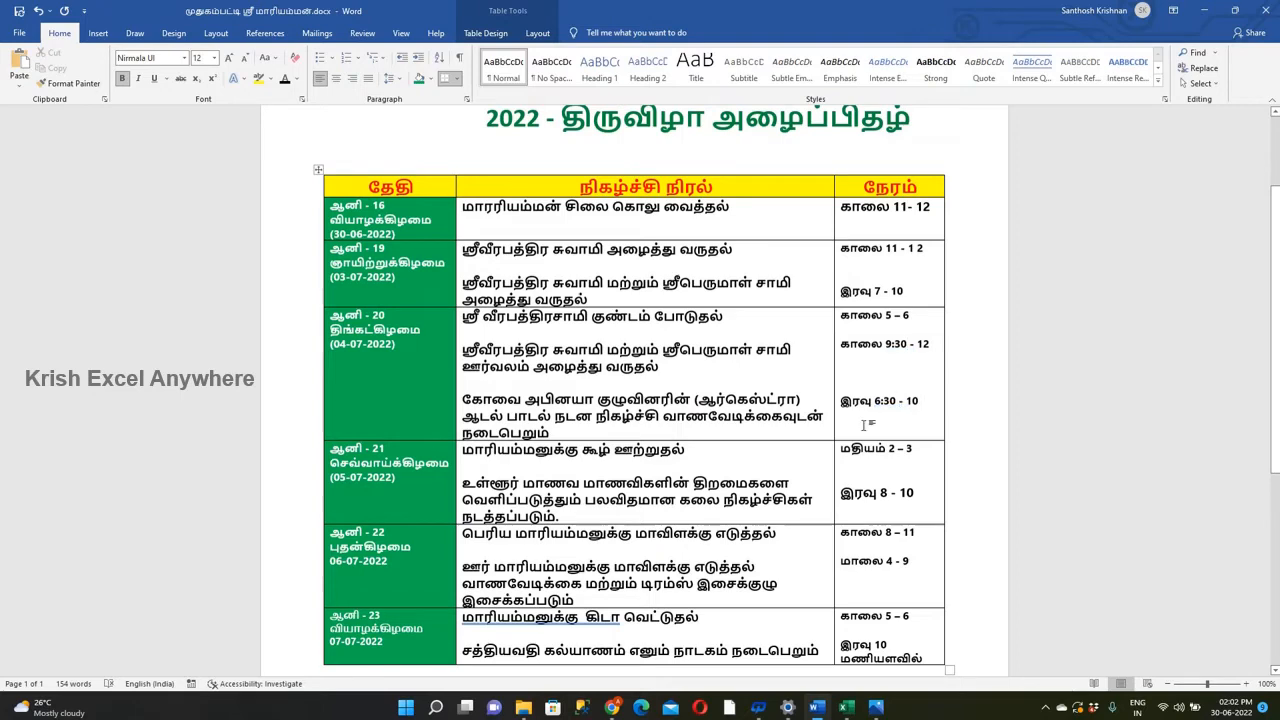
# Set the line spacing under the 2022 subtitle to 1.0 and delete the empty line above the schedule table.
pyautogui.scroll(5, 633, 297)
pyautogui.click(332, 290)
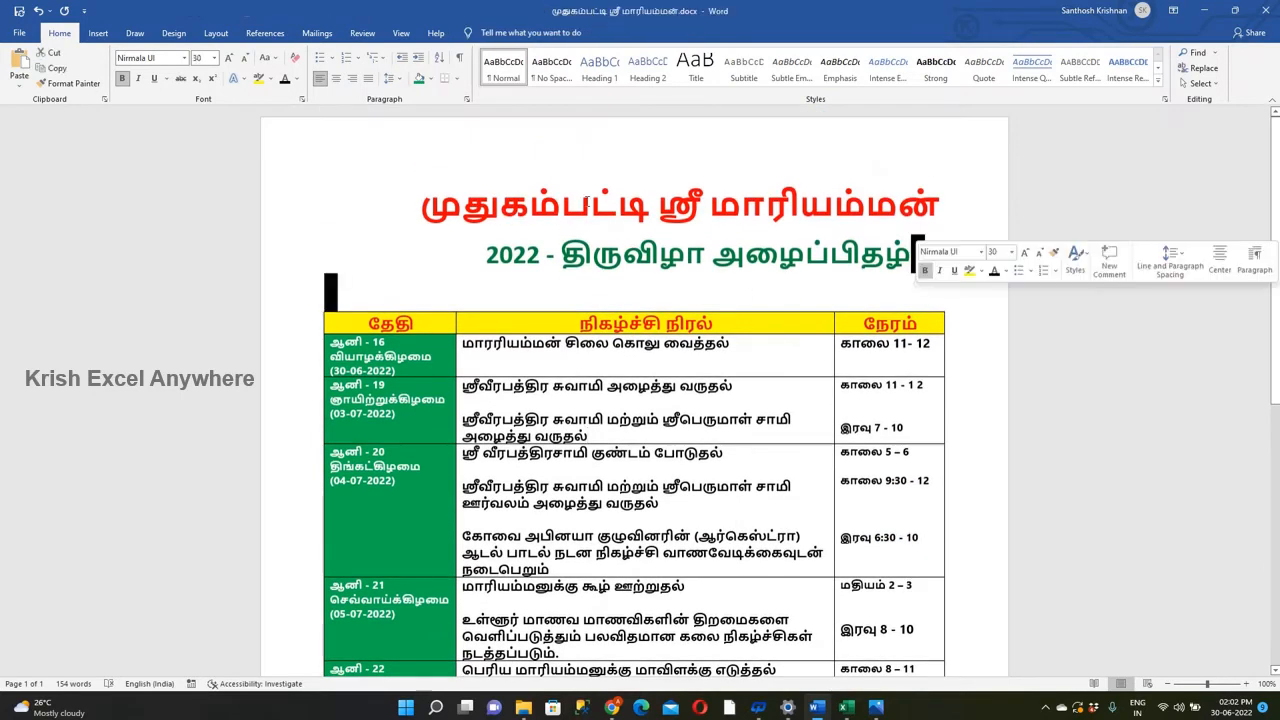
pyautogui.click(389, 78)
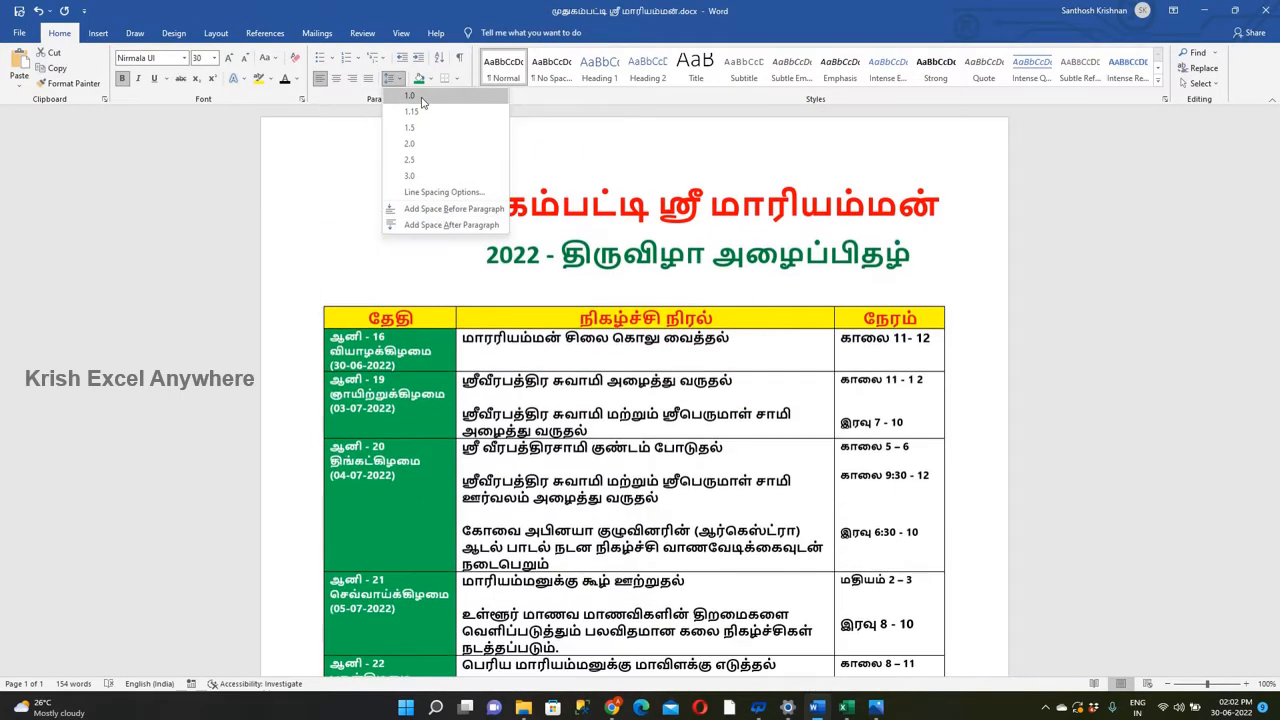
pyautogui.click(409, 95)
pyautogui.press('BackSpace')
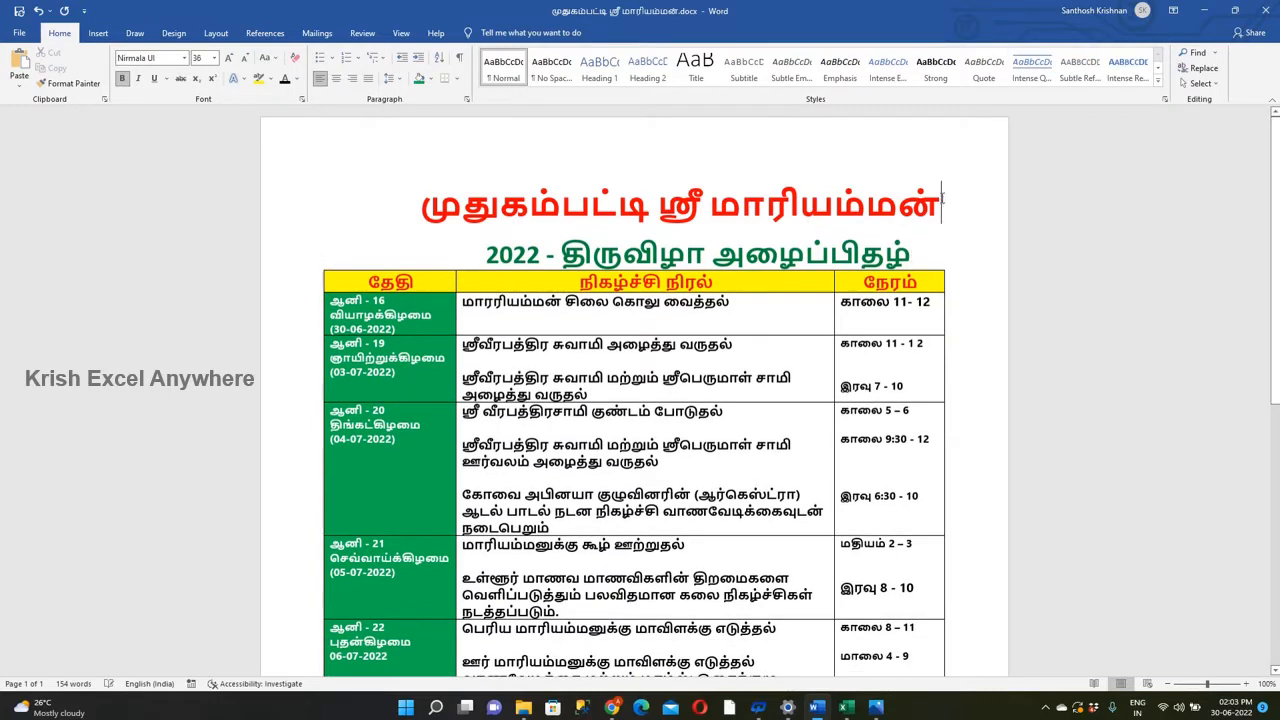
# Shade the event column's cells below the yellow header green, using a custom palette color.
pyautogui.click(319, 278)
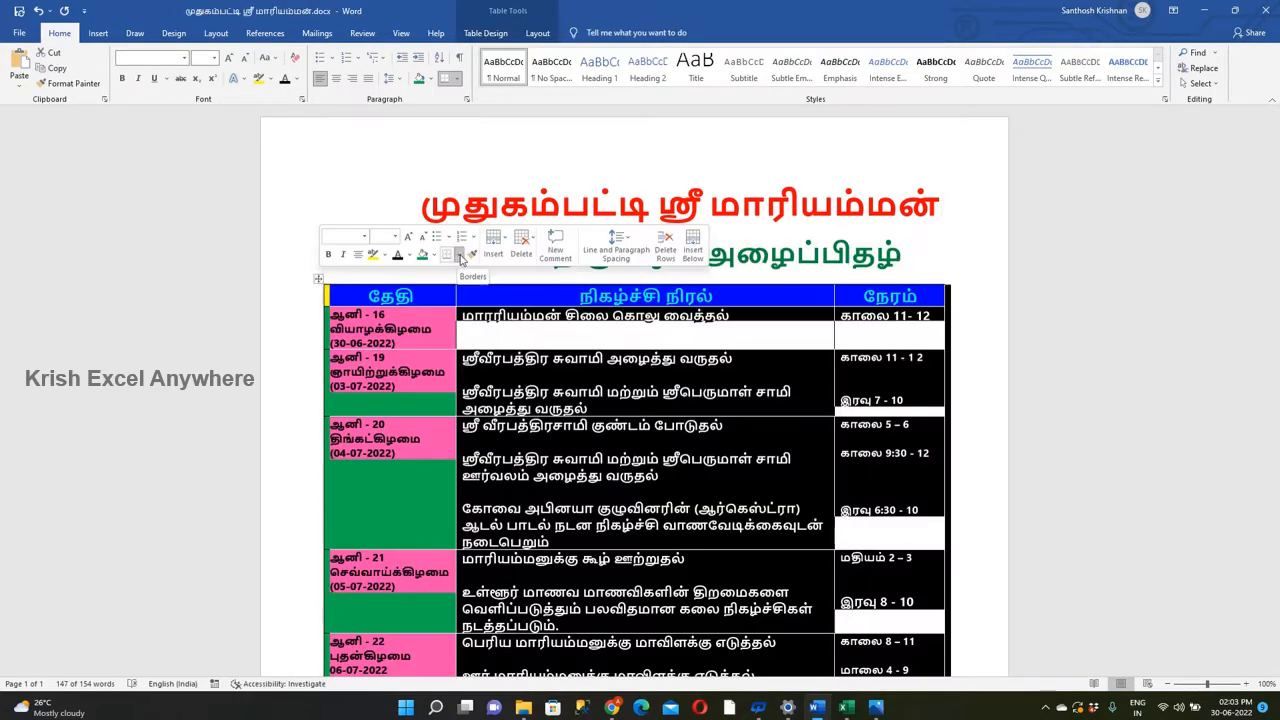
pyautogui.click(468, 318)
pyautogui.scroll(-4, 745, 600)
pyautogui.moveTo(463, 318); pyautogui.dragTo(822, 457)
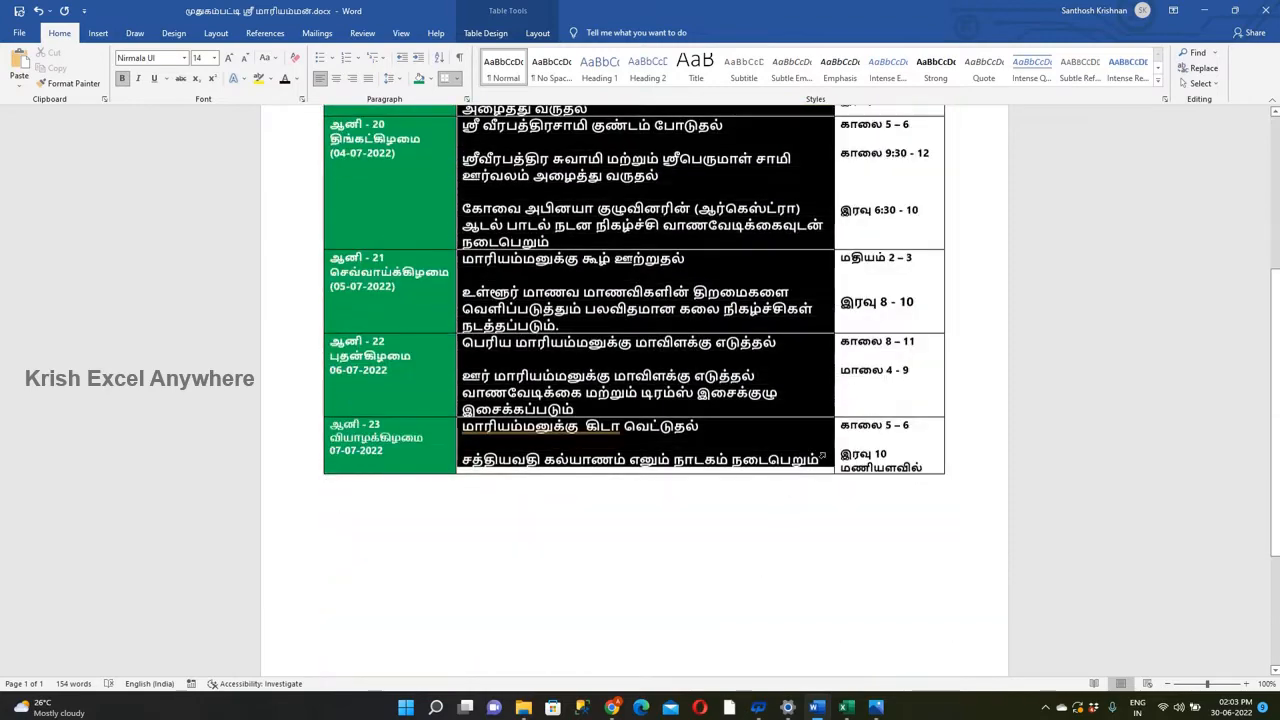
pyautogui.scroll(3, 703, 440)
pyautogui.rightClick(610, 257)
pyautogui.click(724, 234)
pyautogui.click(753, 382)
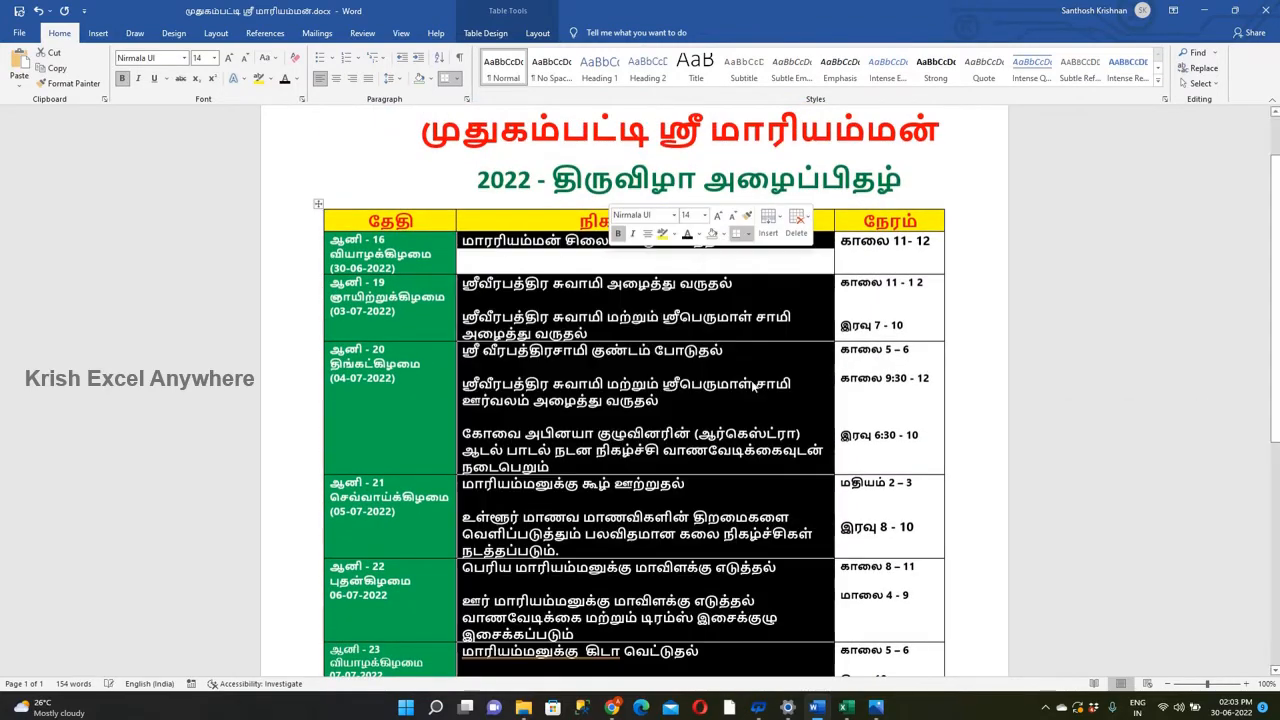
pyautogui.click(720, 236)
pyautogui.click(757, 398)
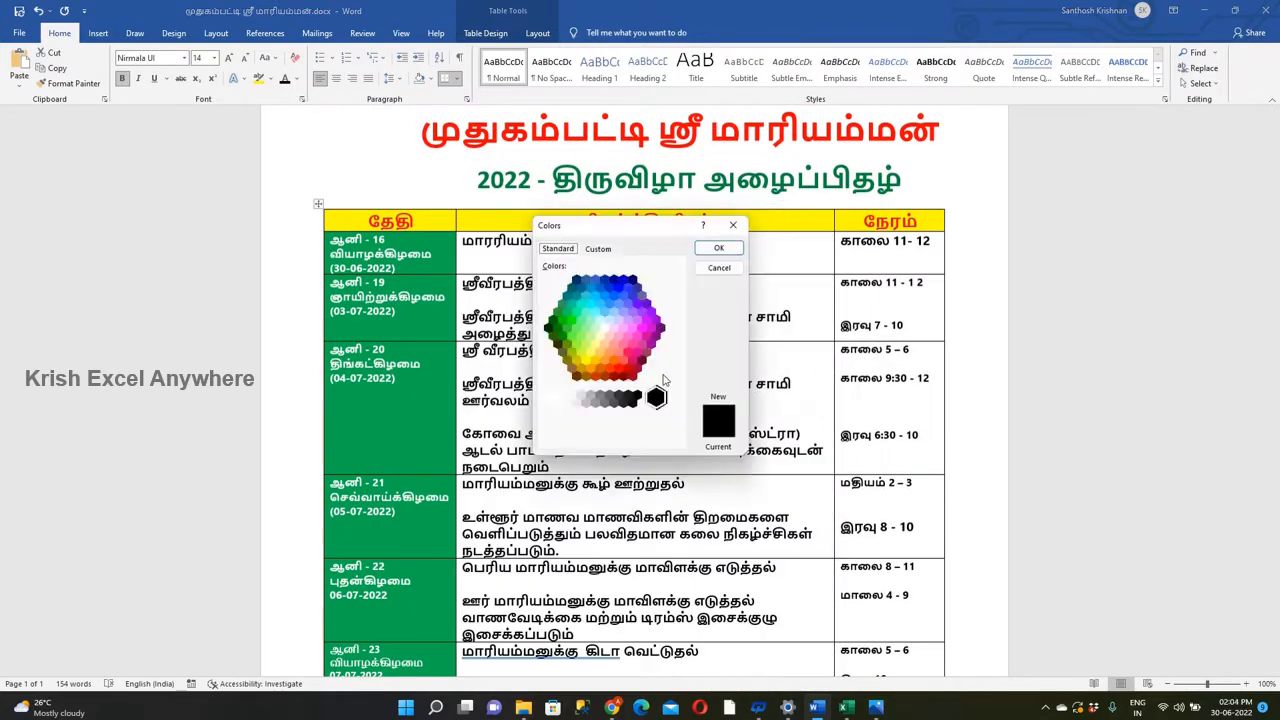
pyautogui.click(558, 312)
# Set the font color of all entries in the event column to white.
pyautogui.moveTo(502, 257); pyautogui.dragTo(640, 655)
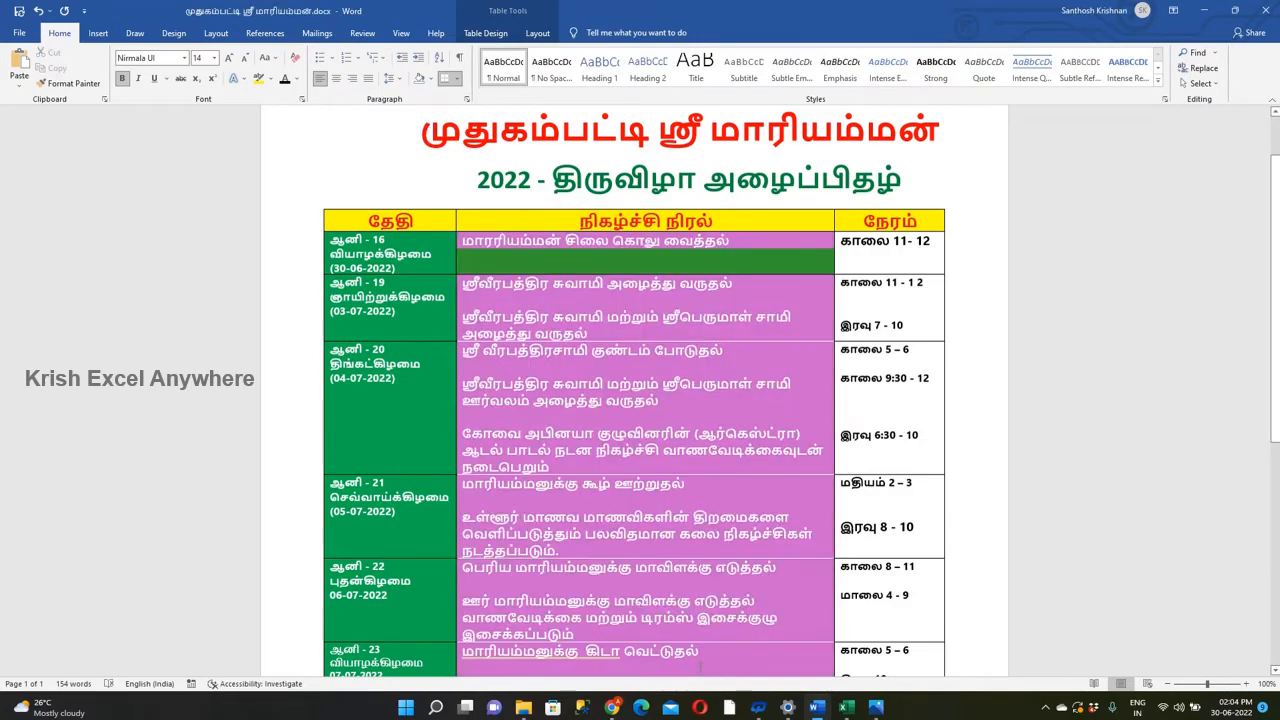
pyautogui.scroll(-3, 640, 500)
pyautogui.click(296, 79)
pyautogui.click(285, 131)
pyautogui.click(632, 348)
# Shade the time column's cells below the header with a dark green from the custom color palette.
pyautogui.scroll(4, 632, 348)
pyautogui.scroll(-3, 632, 348)
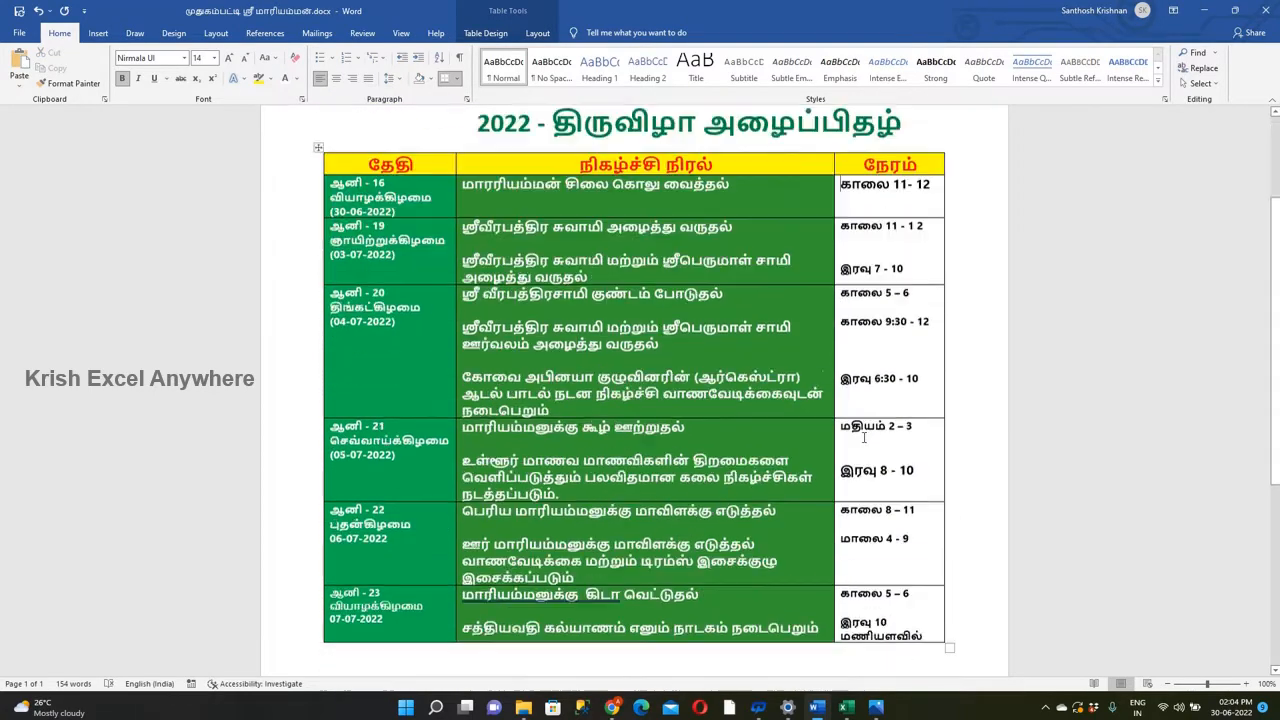
pyautogui.moveTo(885, 177); pyautogui.dragTo(890, 665)
pyautogui.scroll(3, 890, 600)
pyautogui.rightClick(891, 334)
pyautogui.click(963, 316)
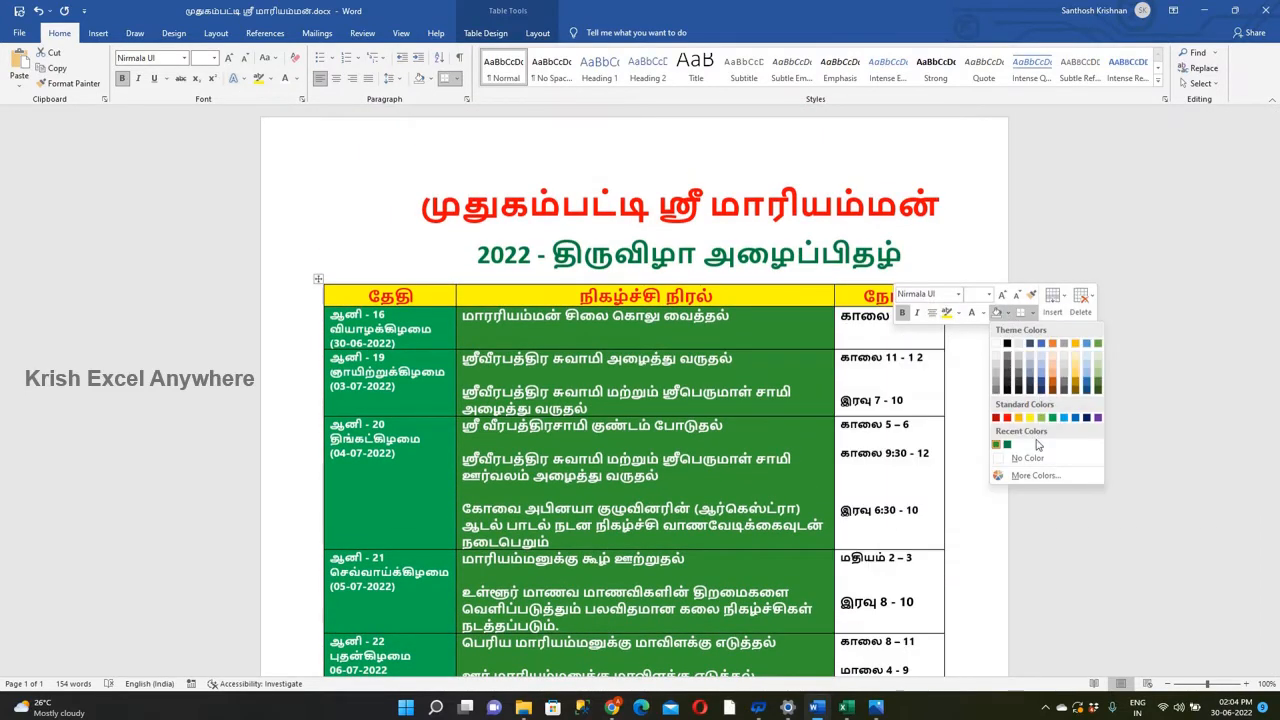
pyautogui.click(1010, 462)
pyautogui.click(555, 326)
pyautogui.click(720, 249)
pyautogui.click(635, 409)
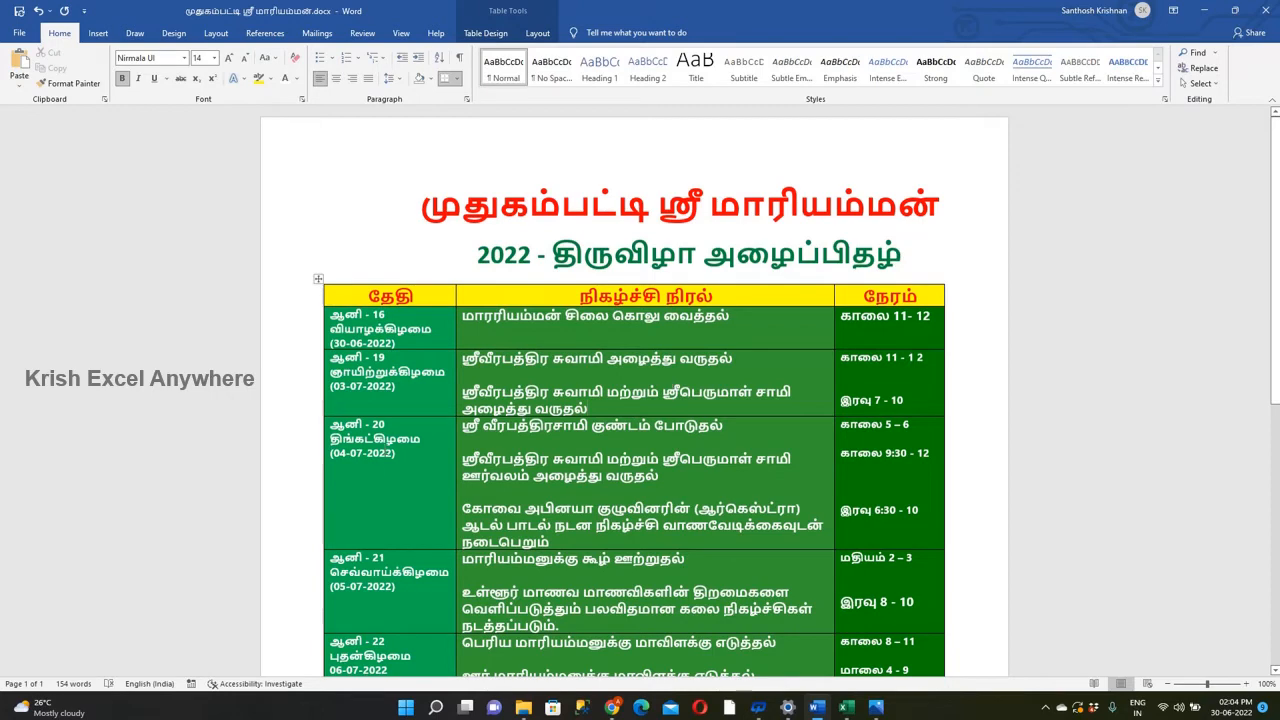
# Change the time column's shading to a deeper green from the custom color palette.
pyautogui.moveTo(838, 316)
pyautogui.mouseDown()
pyautogui.moveTo(915, 668)
pyautogui.moveTo(930, 480)
pyautogui.mouseUp()
pyautogui.rightClick(899, 405)
pyautogui.click(1012, 388)
pyautogui.click(1039, 551)
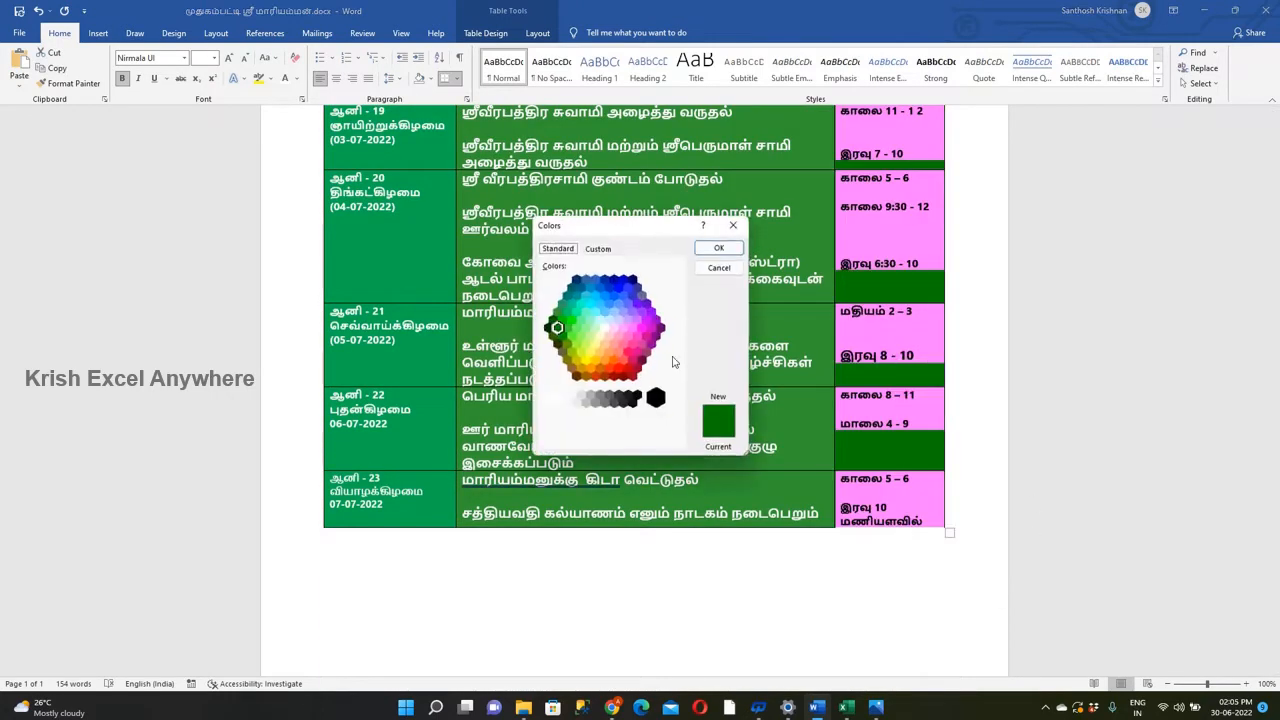
pyautogui.doubleClick(552, 320)
pyautogui.scroll(3, 730, 358)
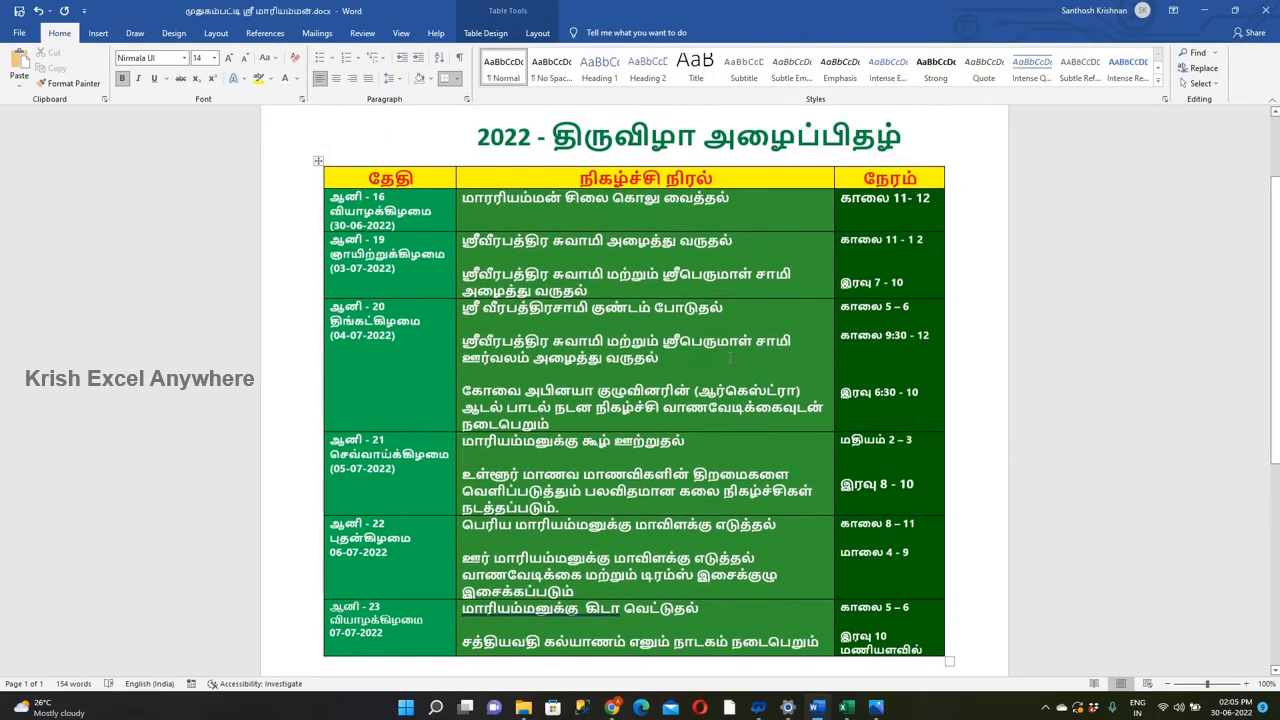
# Darken the time column's shading further to a near-black green.
pyautogui.moveTo(852, 202); pyautogui.dragTo(905, 660)
pyautogui.rightClick(918, 455)
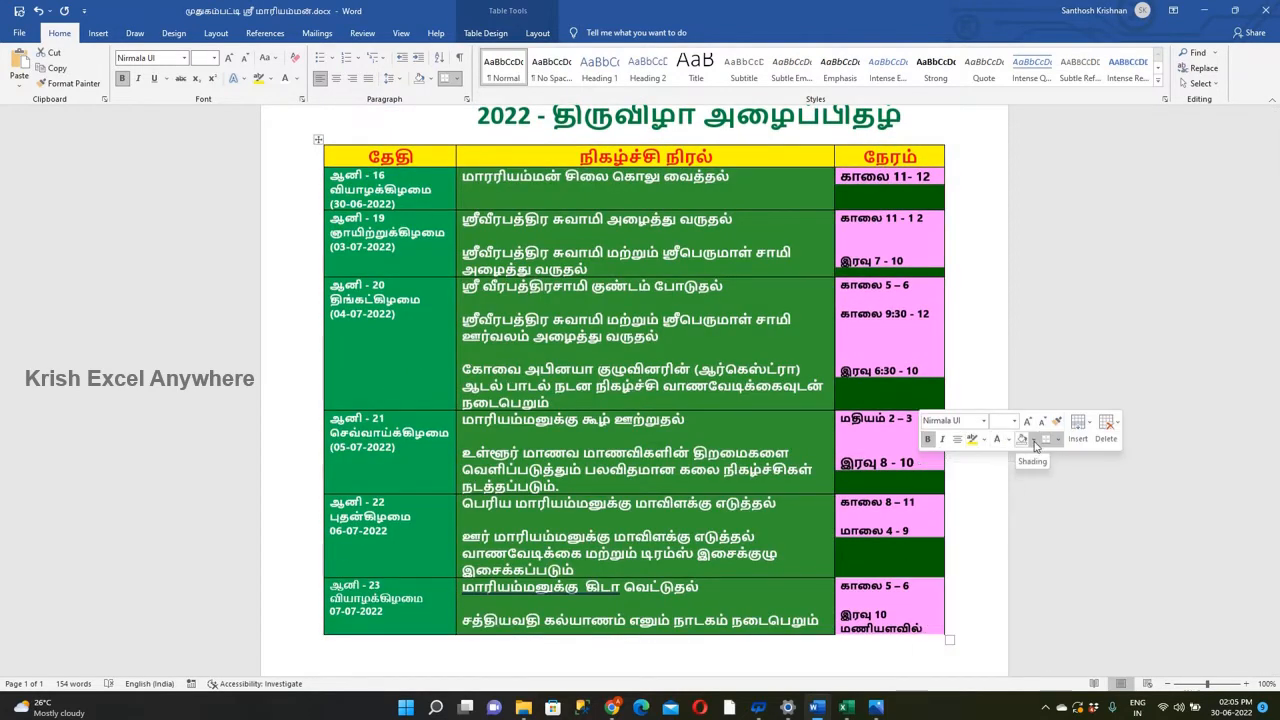
pyautogui.click(1035, 443)
pyautogui.click(1039, 551)
pyautogui.click(718, 248)
pyautogui.scroll(3, 640, 262)
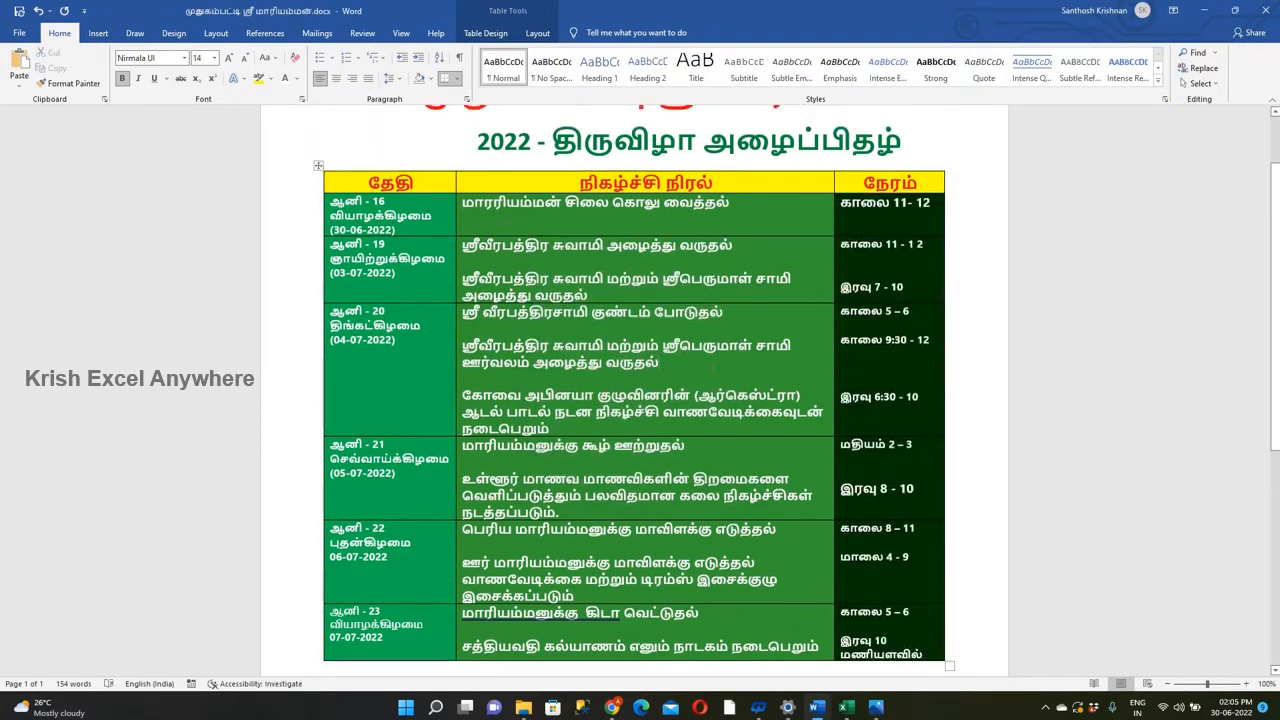
# Change the event column's shading to a darker green that falls between the date and time columns' shades.
pyautogui.moveTo(480, 242); pyautogui.dragTo(783, 365)
pyautogui.rightClick(757, 318)
pyautogui.click(864, 303)
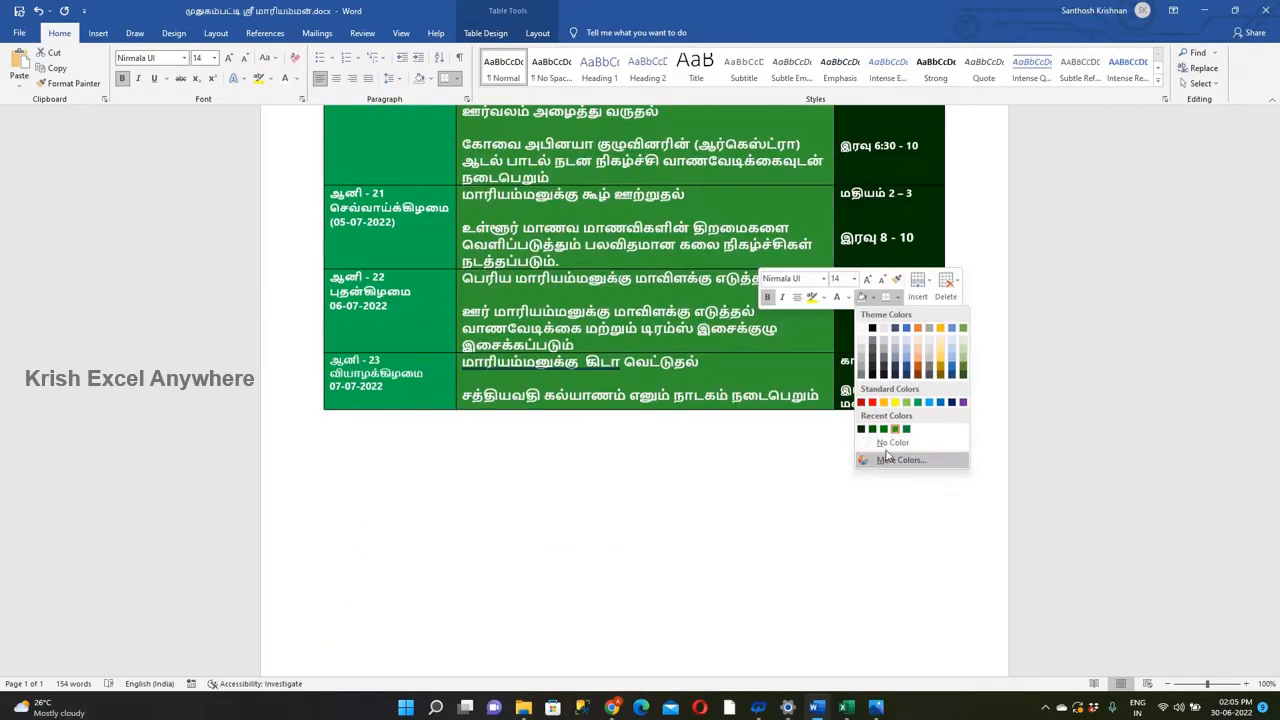
pyautogui.click(885, 537)
pyautogui.click(558, 316)
pyautogui.click(718, 248)
pyautogui.scroll(4, 690, 476)
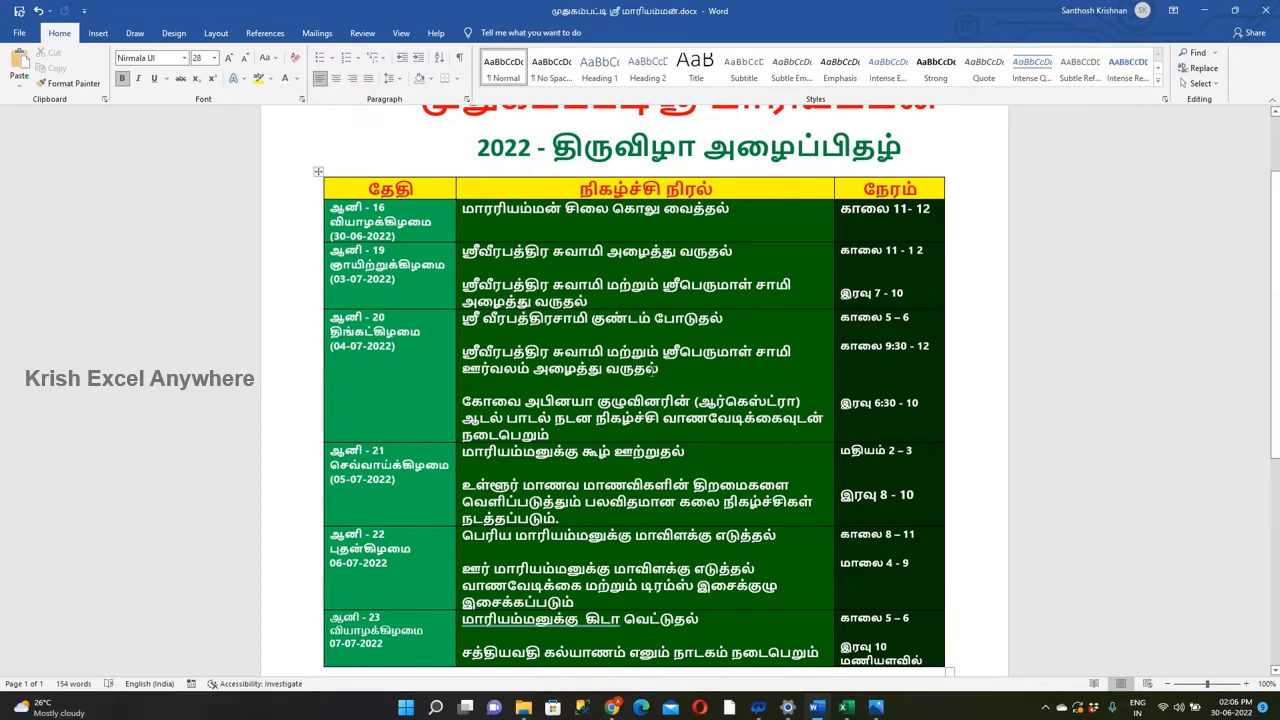
# Remove all borders from the whole schedule table.
pyautogui.click(318, 172)
pyautogui.click(464, 152)
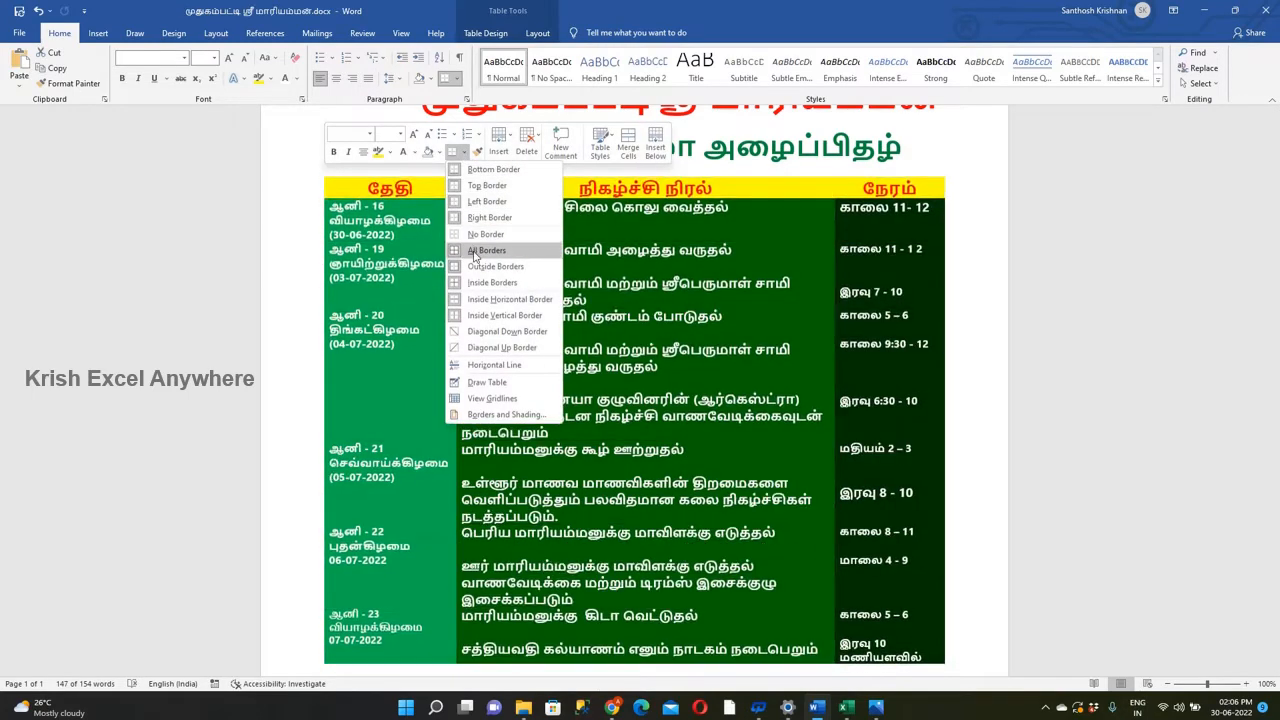
pyautogui.click(480, 251)
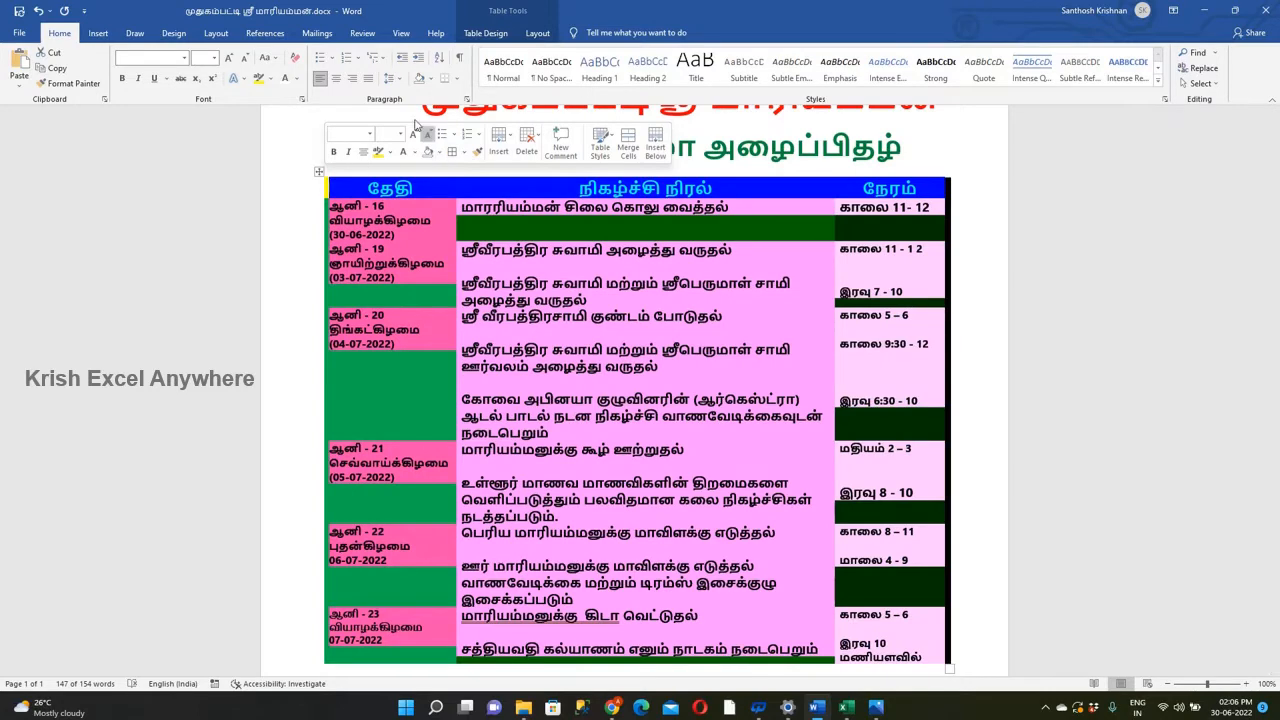
pyautogui.click(98, 33)
pyautogui.click(134, 33)
pyautogui.click(173, 33)
pyautogui.click(216, 33)
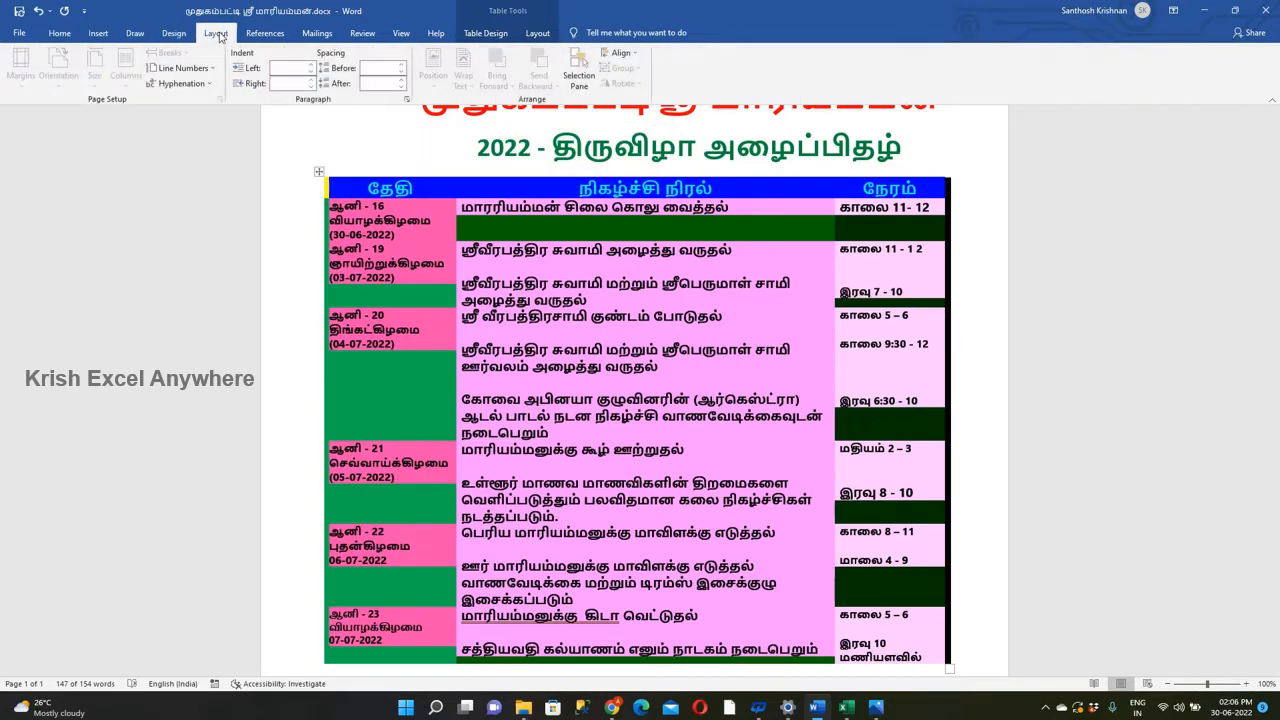
# Choose the Box setting for the table borders and white as the border color, and apply the border settings.
pyautogui.click(59, 33)
pyautogui.click(456, 78)
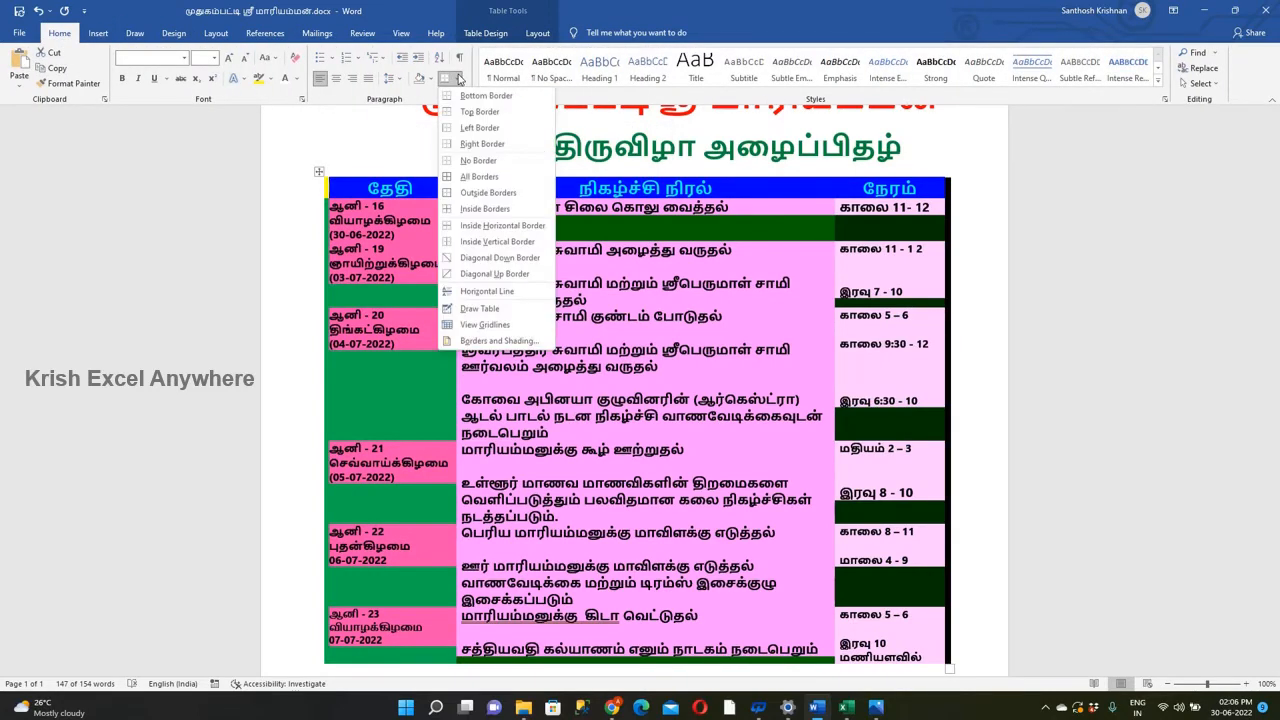
pyautogui.click(500, 341)
pyautogui.click(486, 299)
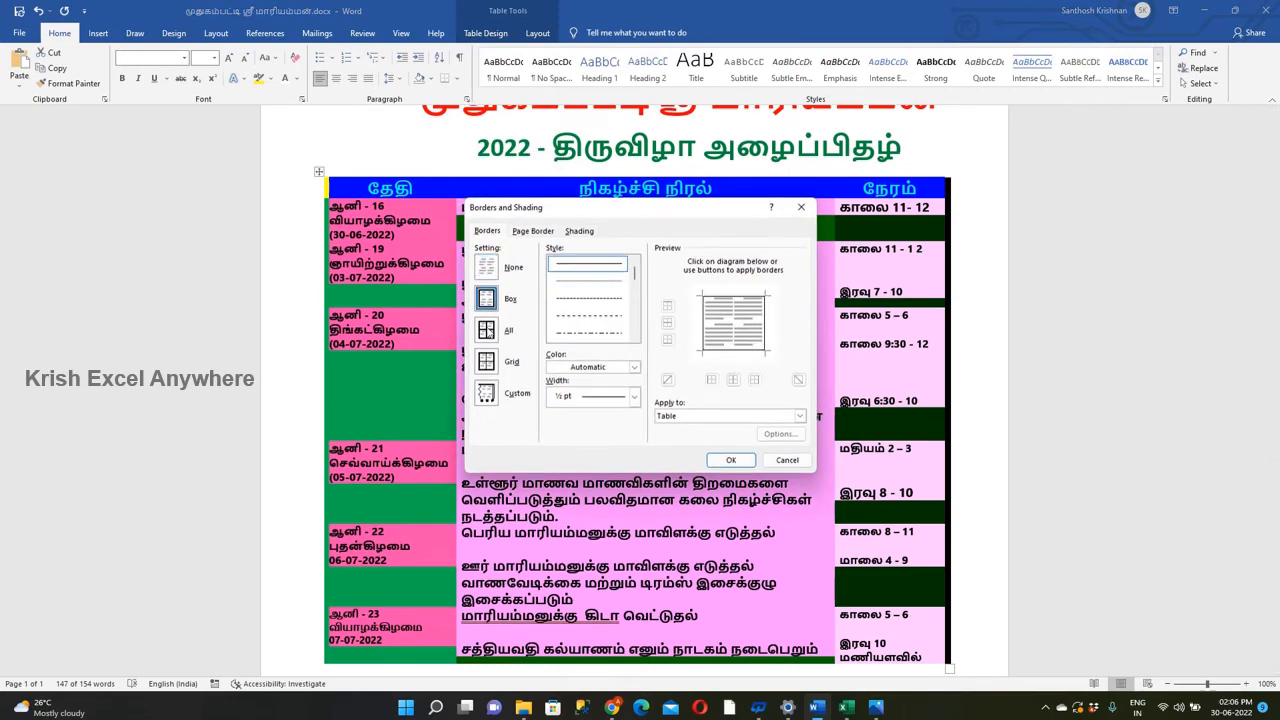
pyautogui.click(546, 233)
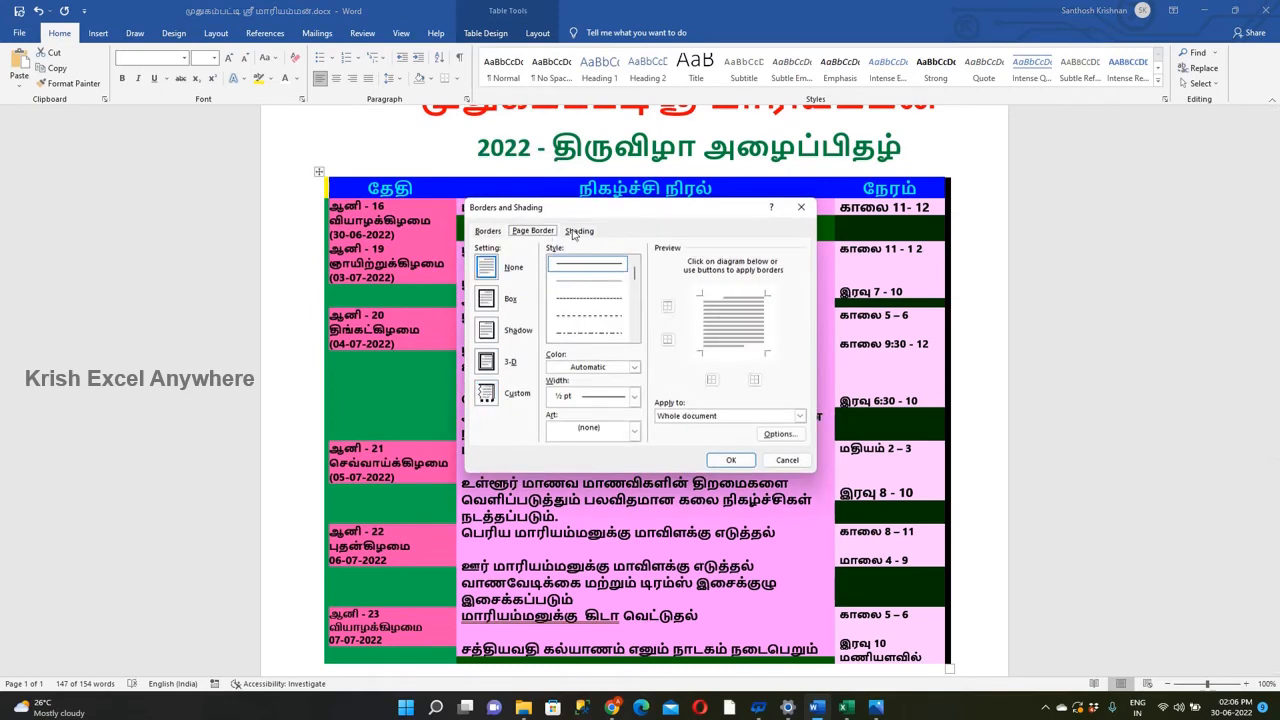
pyautogui.click(629, 369)
pyautogui.click(553, 413)
pyautogui.click(731, 460)
pyautogui.click(442, 354)
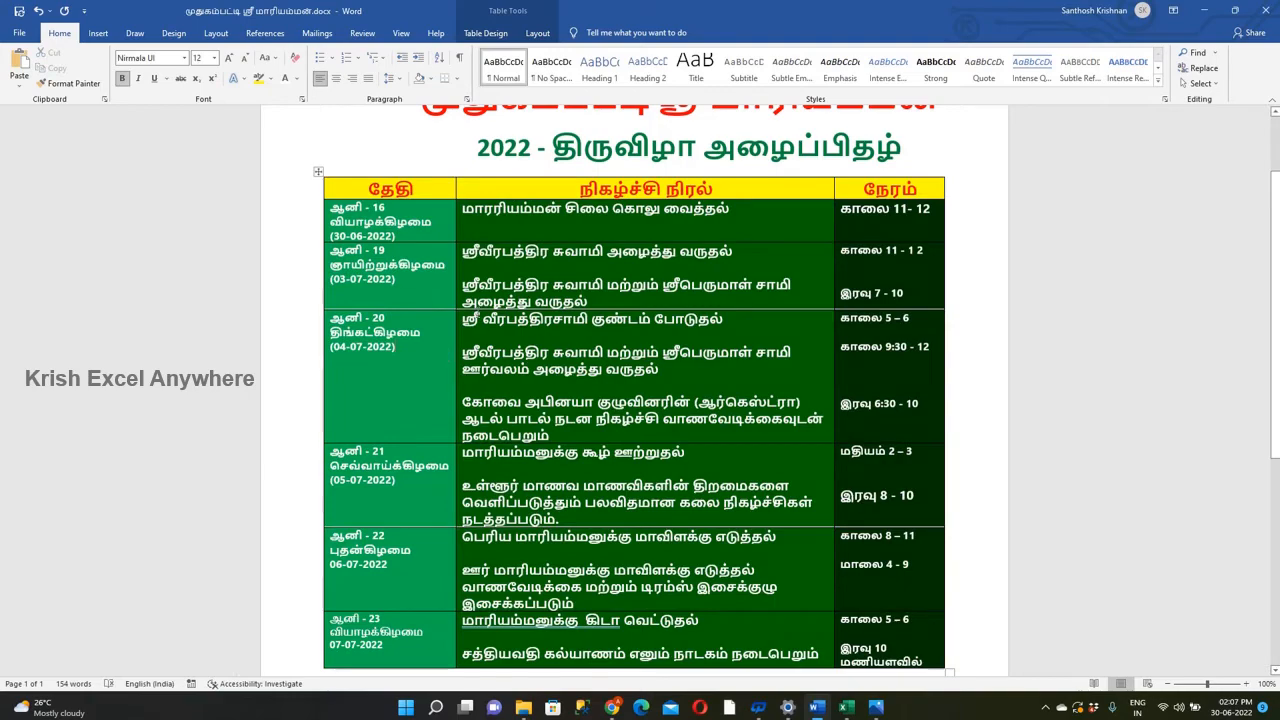
# Apply white inside horizontal borders to the whole schedule table.
pyautogui.rightClick(318, 175)
pyautogui.click(318, 175)
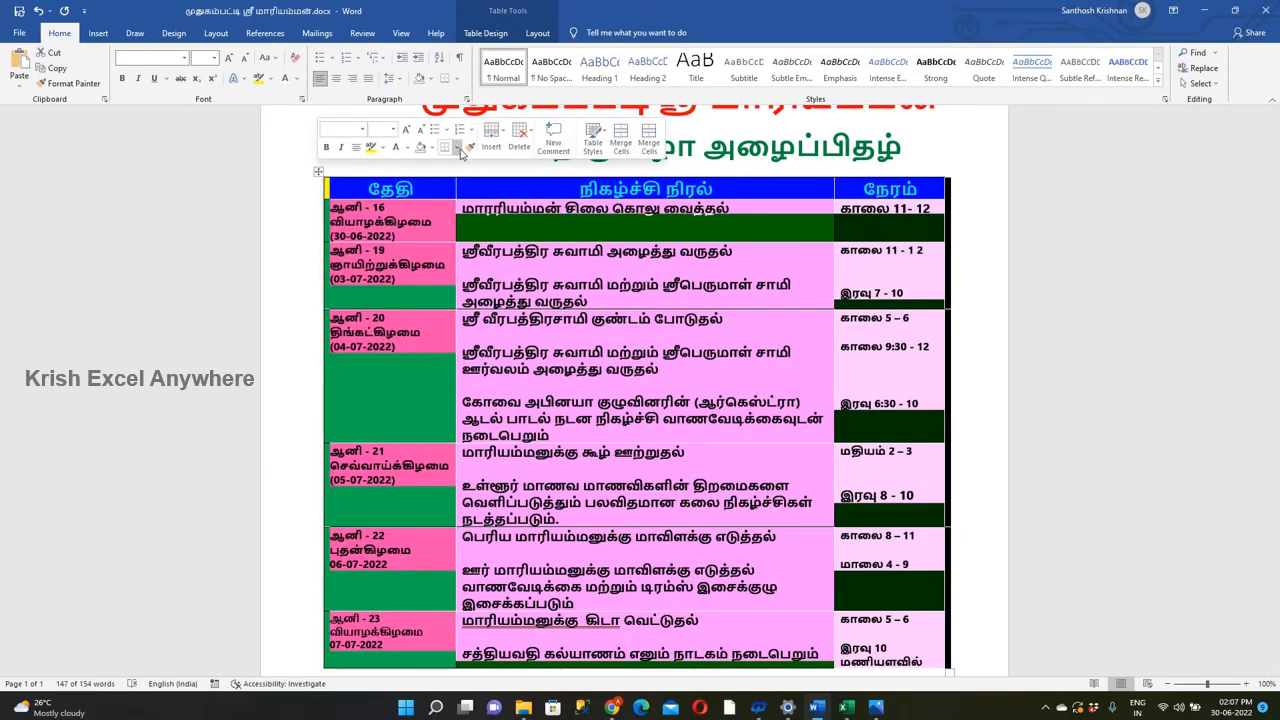
pyautogui.click(456, 79)
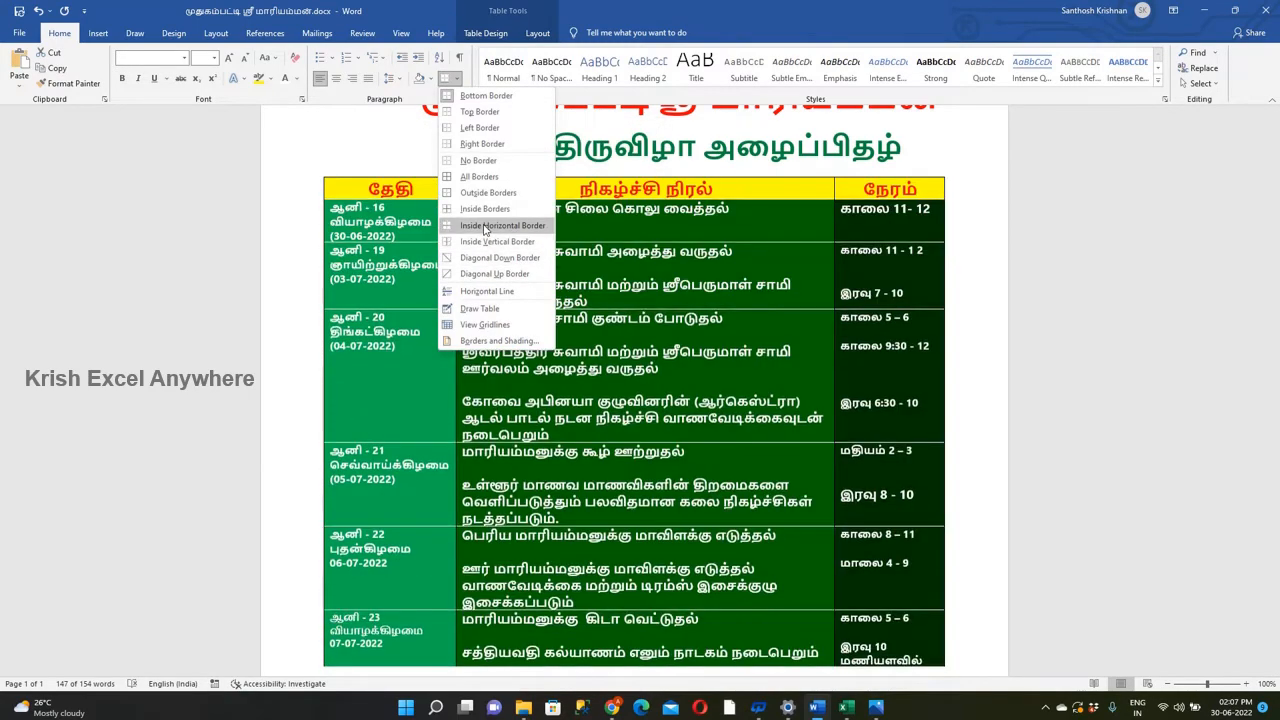
pyautogui.click(514, 222)
pyautogui.click(514, 217)
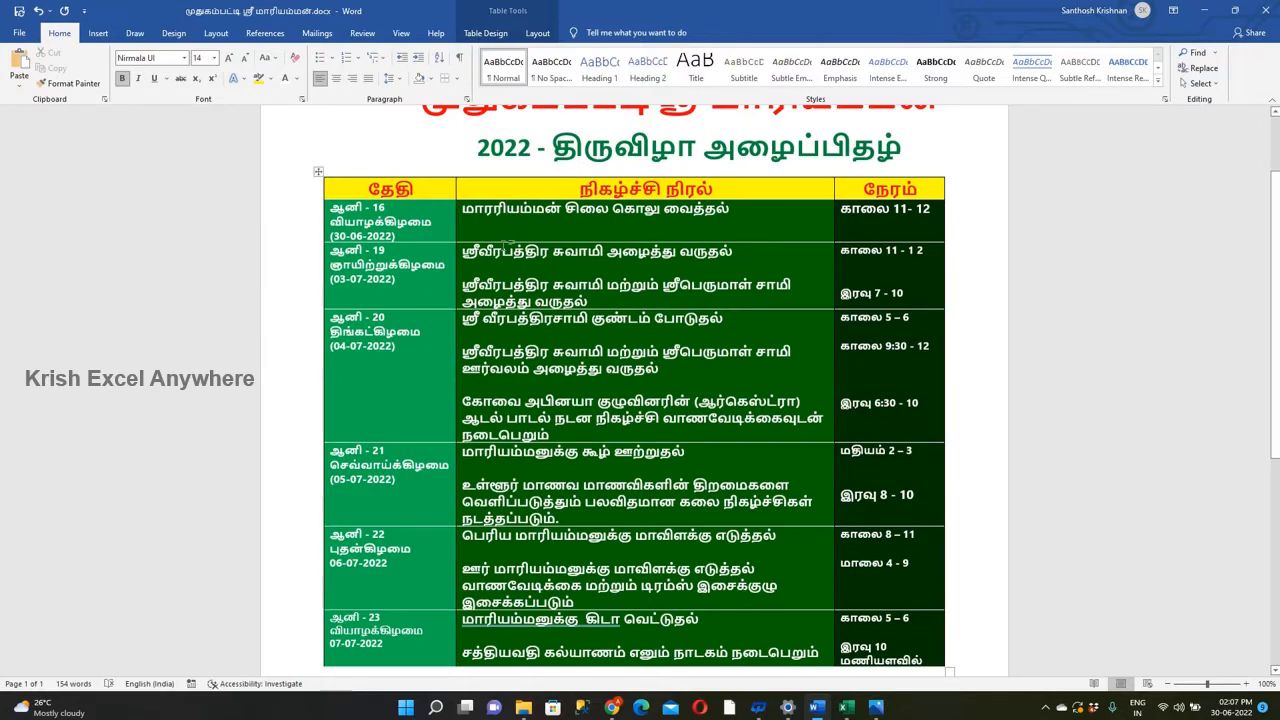
# Try to draw a horizontal line about 19.4 cm wide between the two events in the 03-07-2022 row.
pyautogui.scroll(-2, 505, 243)
pyautogui.scroll(3, 505, 243)
pyautogui.click(98, 33)
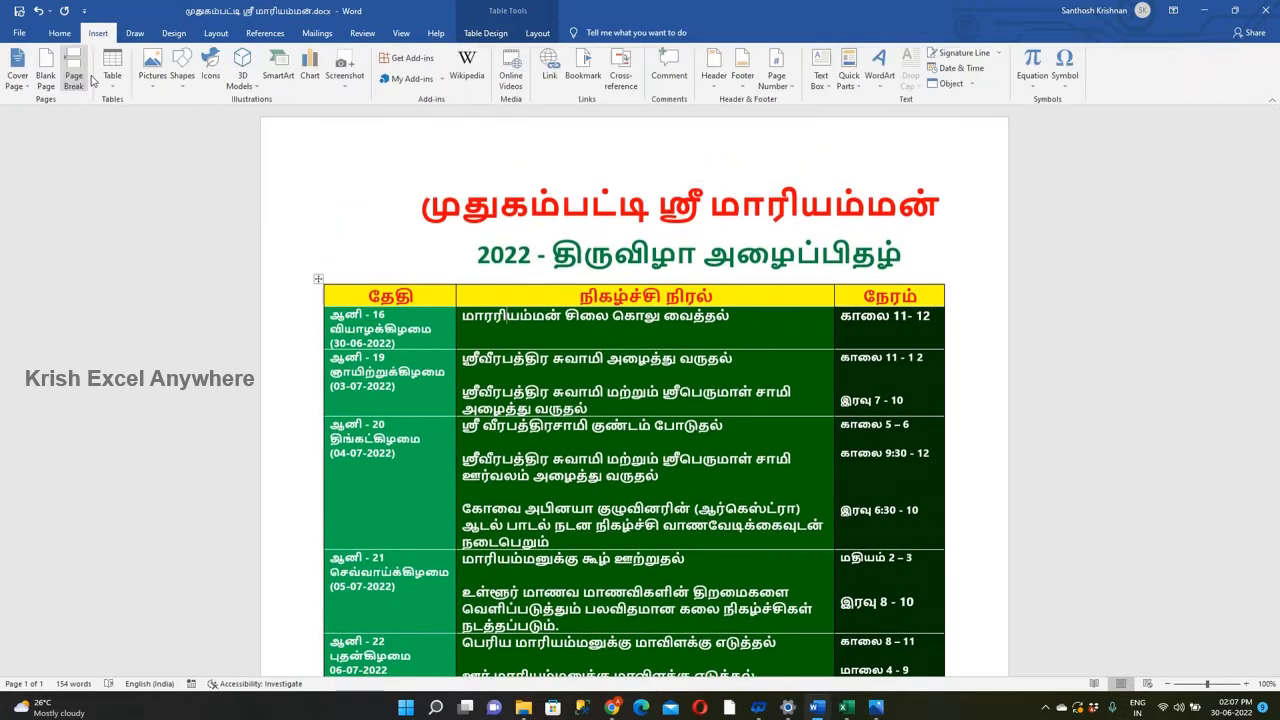
pyautogui.click(183, 70)
pyautogui.click(181, 152)
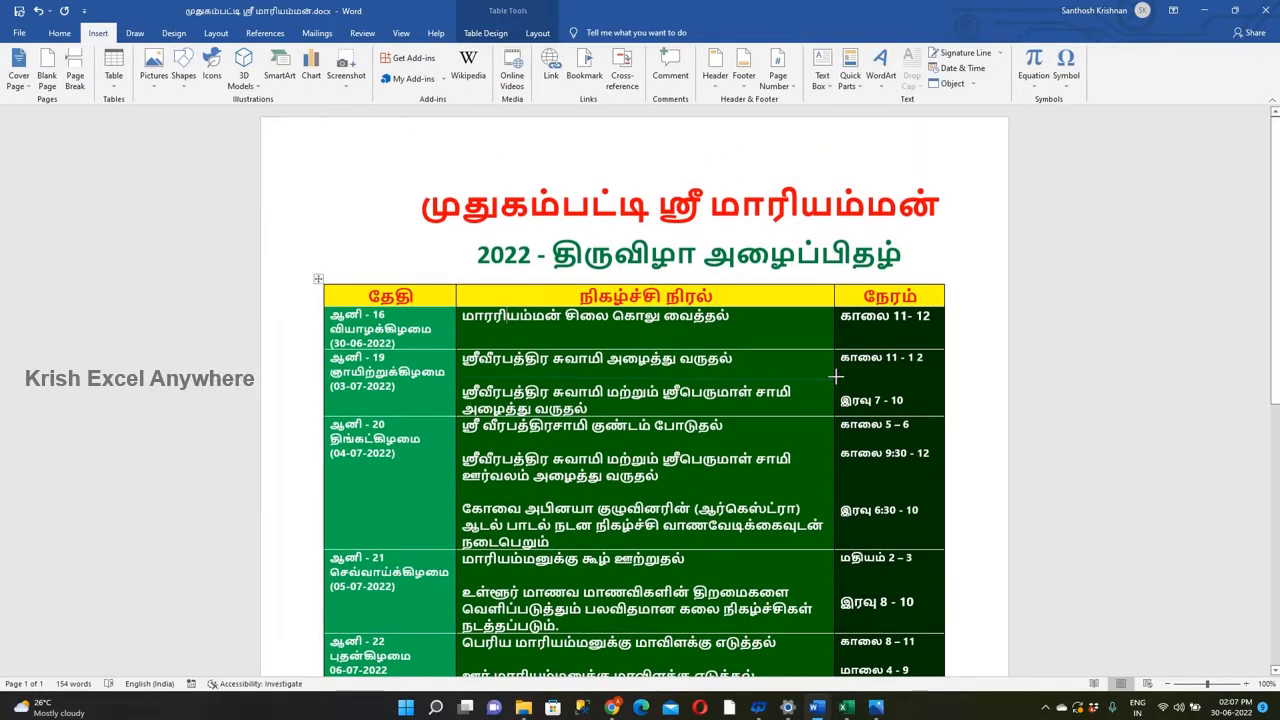
pyautogui.moveTo(943, 376); pyautogui.dragTo(946, 377)
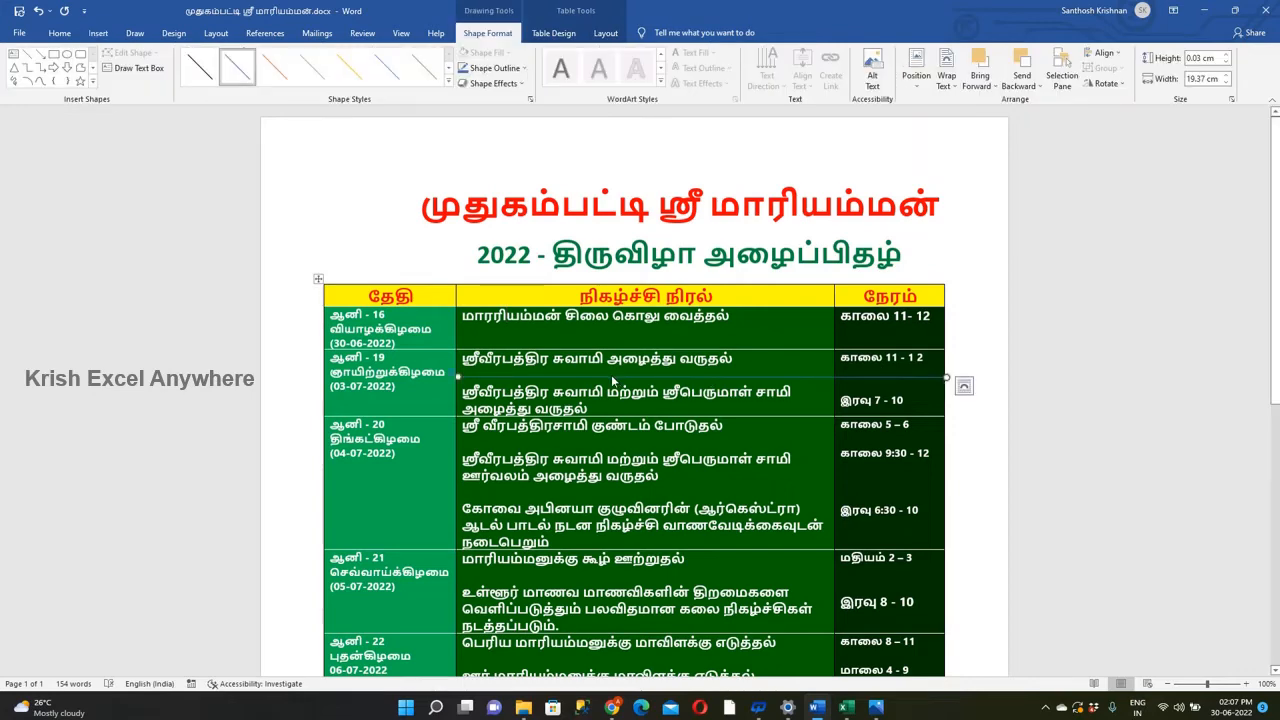
pyautogui.click(613, 382)
pyautogui.hotkey('ctrl', 'z')
# Draw a straight line about 19.4 cm wide across the event and time columns, separating the two 03-07-2022 entries.
pyautogui.click(98, 33)
pyautogui.click(183, 70)
pyautogui.click(181, 152)
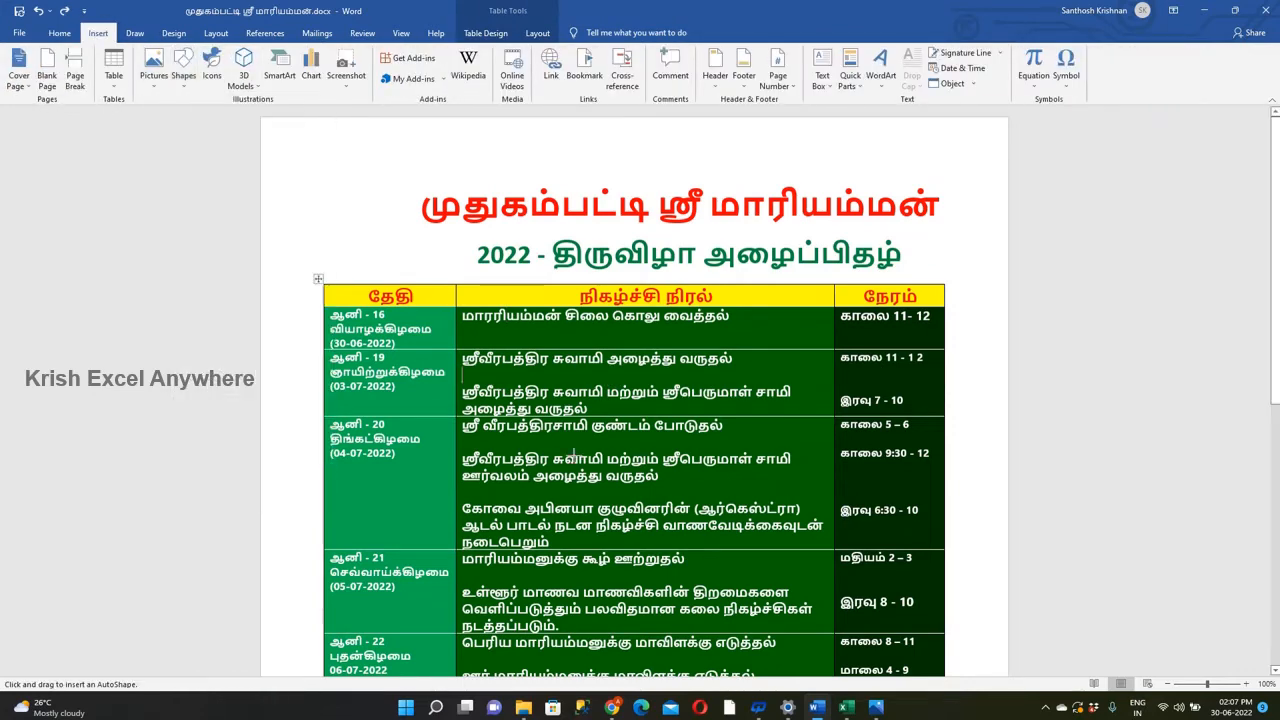
pyautogui.moveTo(947, 375); pyautogui.dragTo(944, 375)
# Give the drawn separator line a white outline and a heavier line weight.
pyautogui.rightClick(877, 375)
pyautogui.click(950, 341)
pyautogui.click(941, 386)
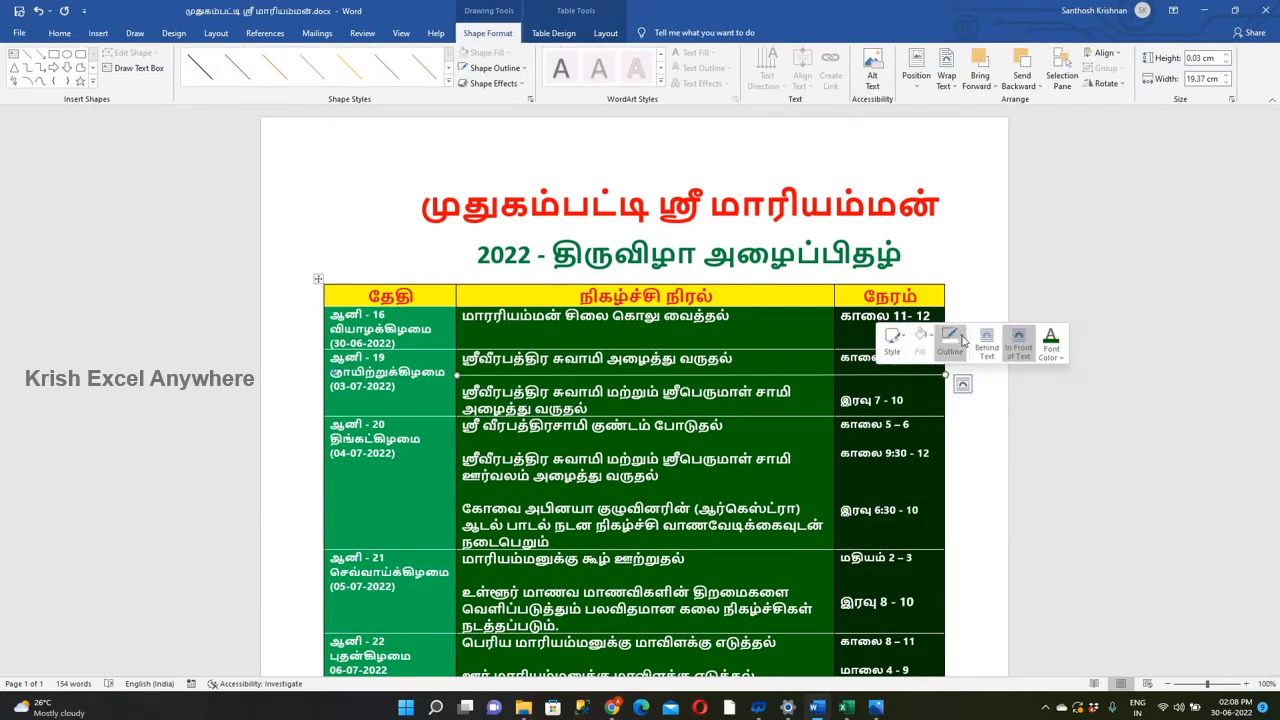
pyautogui.click(950, 343)
pyautogui.moveTo(972, 533)
pyautogui.click(1097, 594)
# Try to place a pasted copy of the white separator line between the first two entries of the 04-07-2022 row.
pyautogui.hotkey('ctrl', 'v')
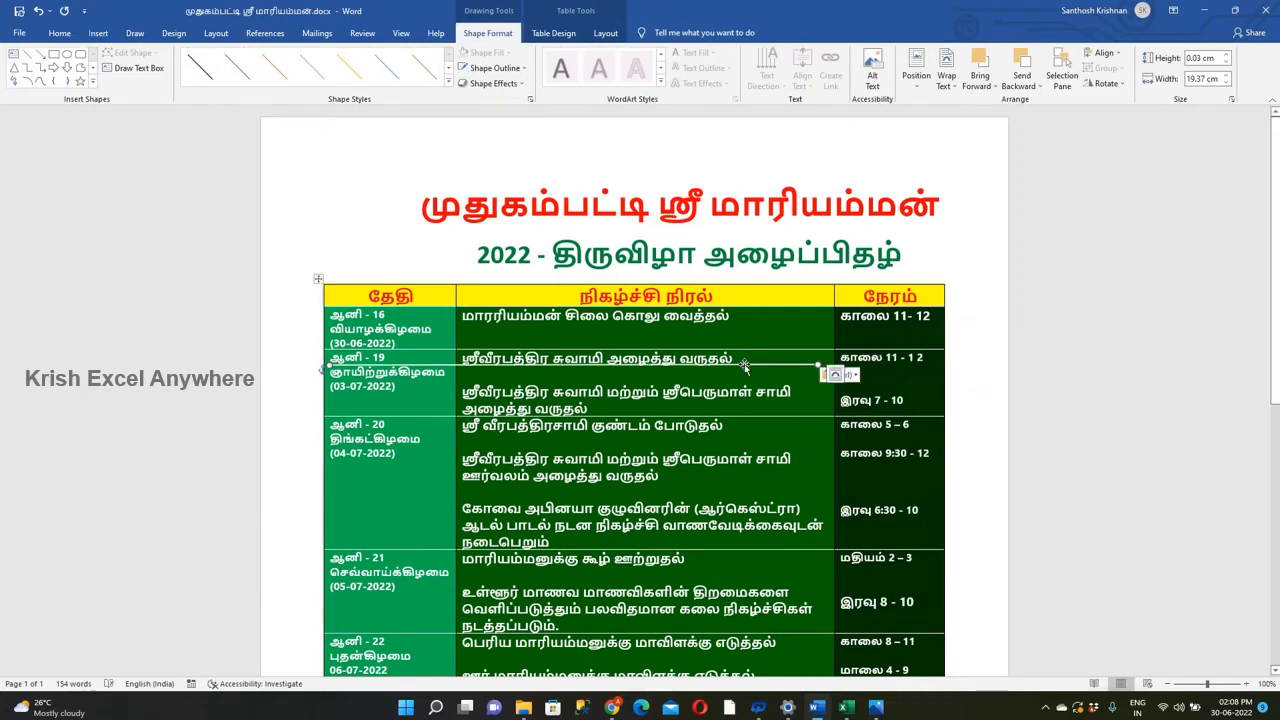
pyautogui.moveTo(746, 366); pyautogui.dragTo(767, 440)
pyautogui.hotkey('ctrl', 'z')
pyautogui.hotkey('ctrl', 'z')
pyautogui.hotkey('ctrl', 'v')
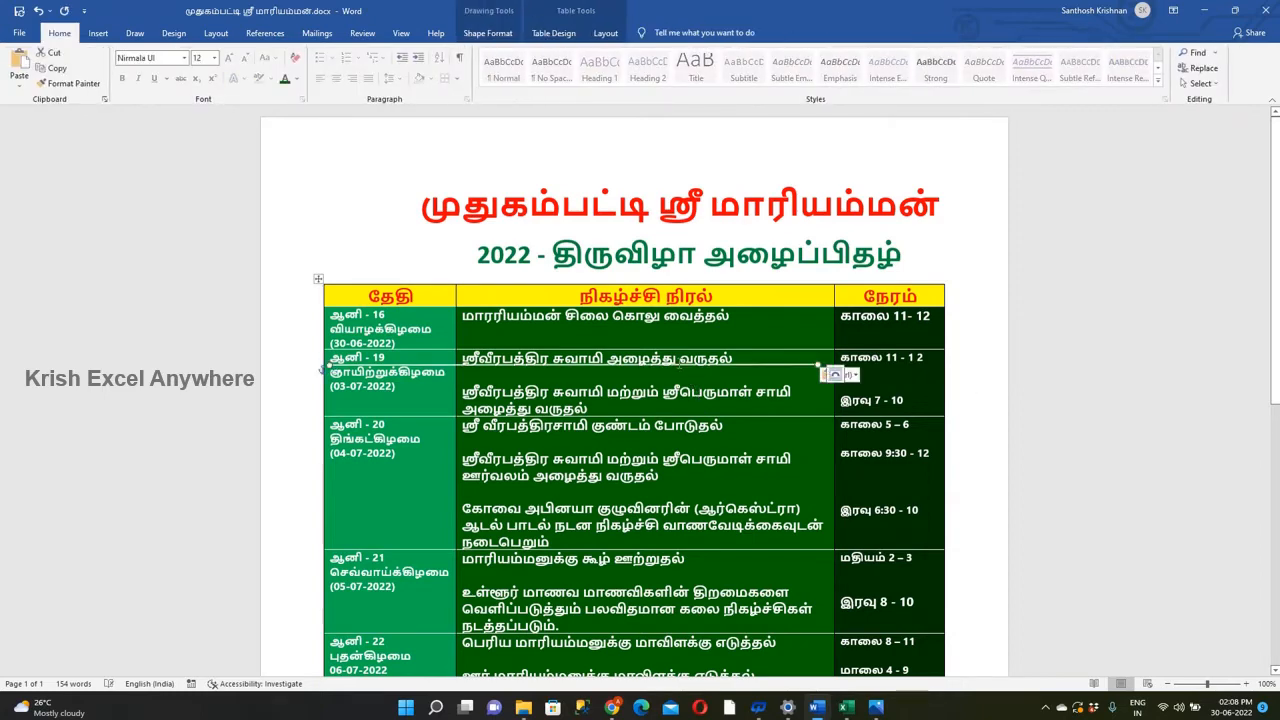
pyautogui.moveTo(676, 364); pyautogui.dragTo(803, 441)
pyautogui.hotkey('ctrl', 'z')
pyautogui.hotkey('ctrl', 'z')
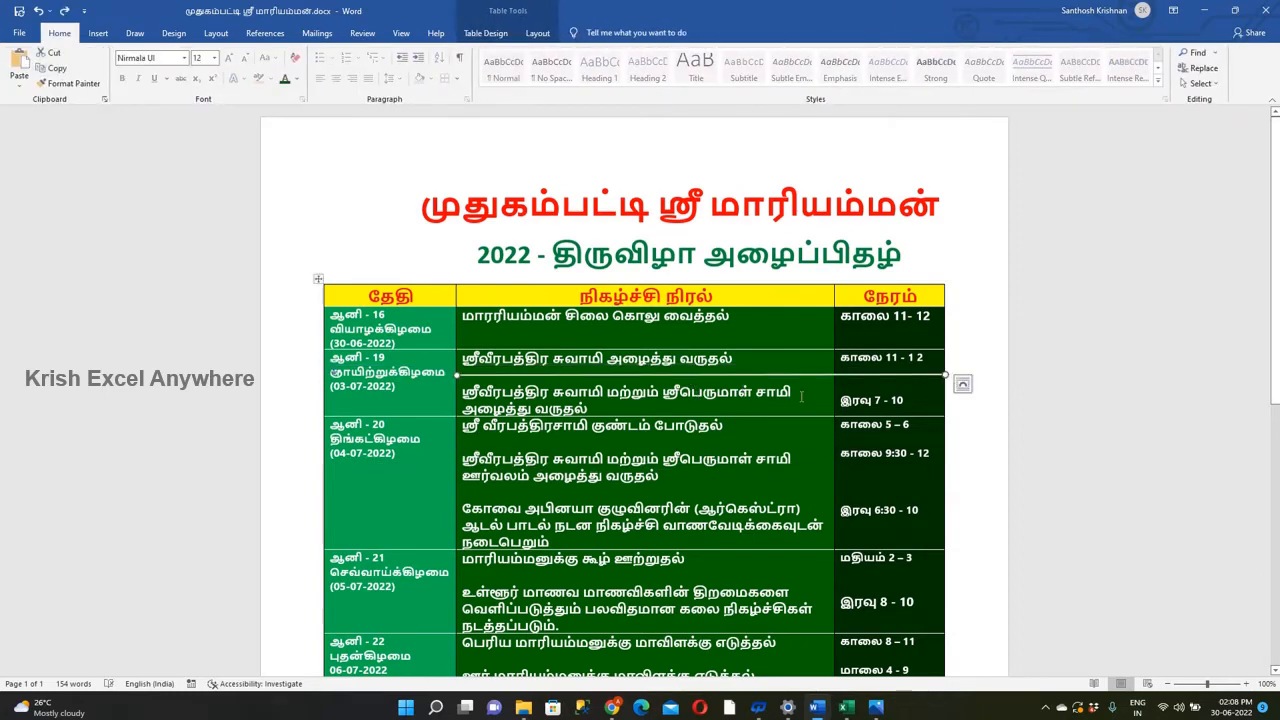
pyautogui.click(700, 440)
pyautogui.hotkey('ctrl', 'v')
pyautogui.moveTo(676, 431); pyautogui.dragTo(643, 444)
pyautogui.click(647, 434)
pyautogui.hotkey('ctrl', 'z')
pyautogui.hotkey('ctrl', 'z')
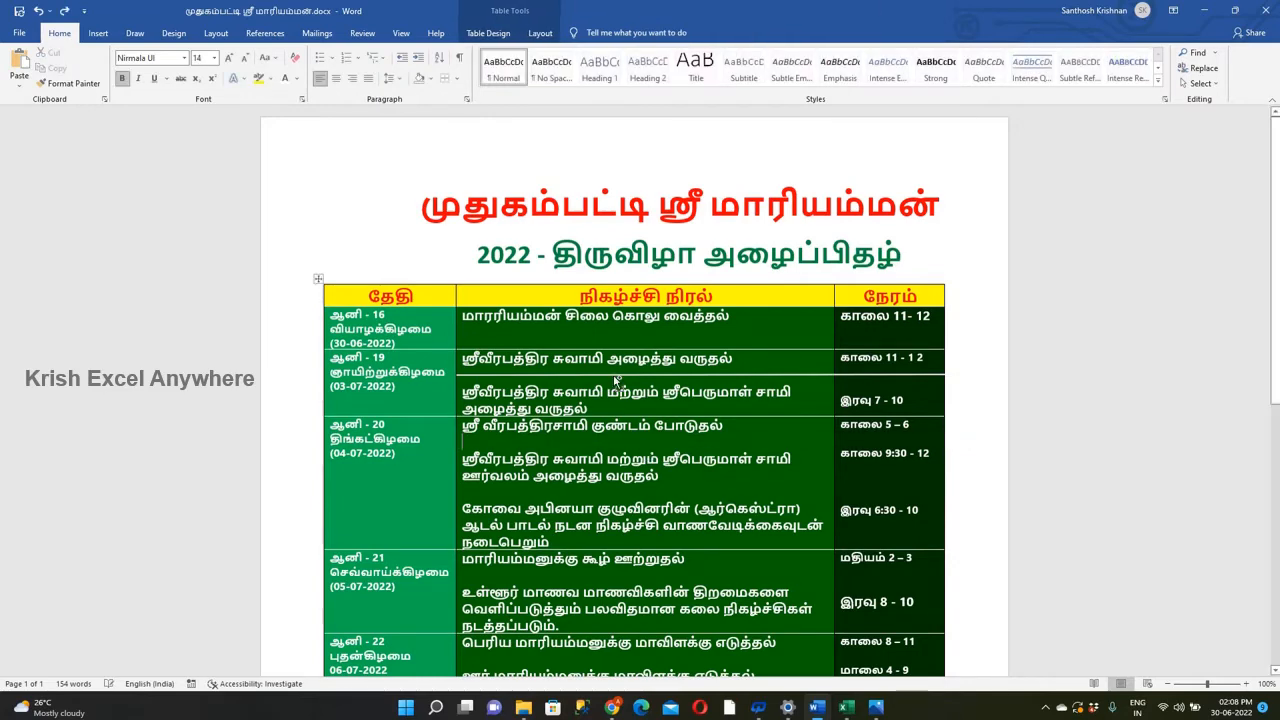
# Change the outline color of the separator line in the 03-07-2022 row to yellow.
pyautogui.click(613, 375)
pyautogui.rightClick(613, 375)
pyautogui.click(663, 341)
pyautogui.click(690, 341)
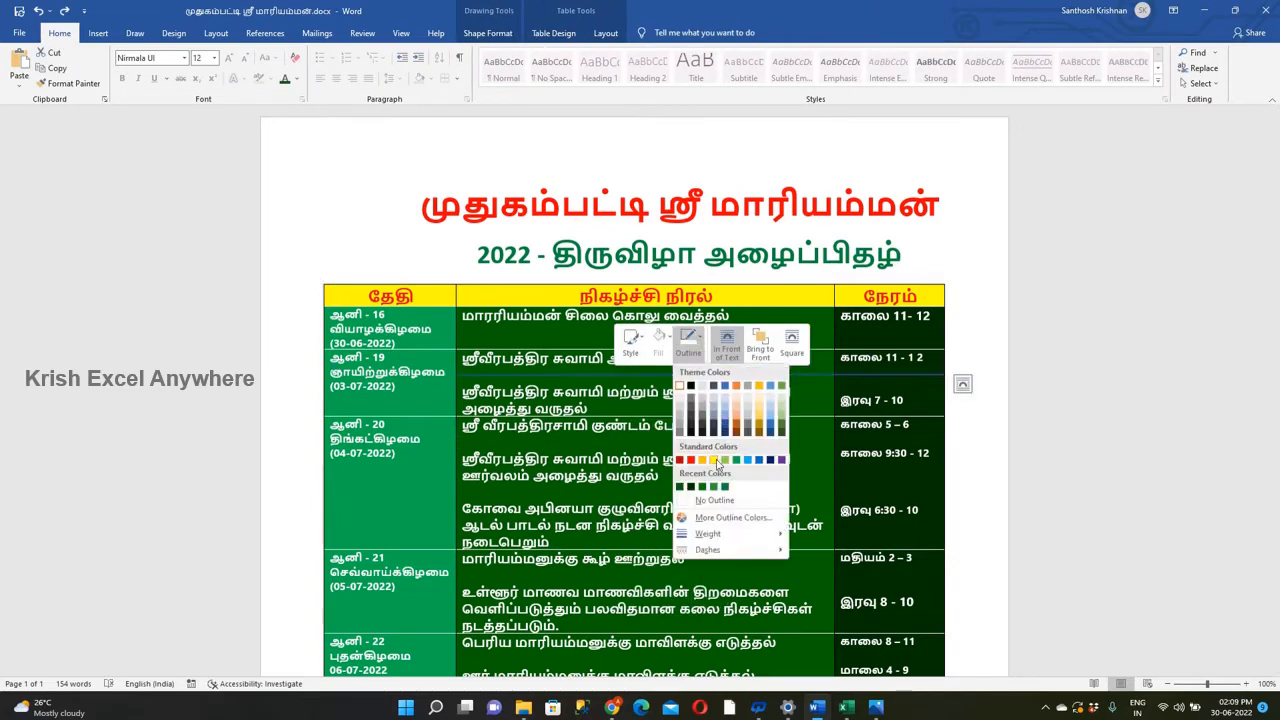
pyautogui.click(717, 461)
# Copy the yellow separator line and place copies between the three events of the 04-07-2022 row.
pyautogui.hotkey('ctrl', 'c')
pyautogui.click(556, 443)
pyautogui.hotkey('ctrl', 'v')
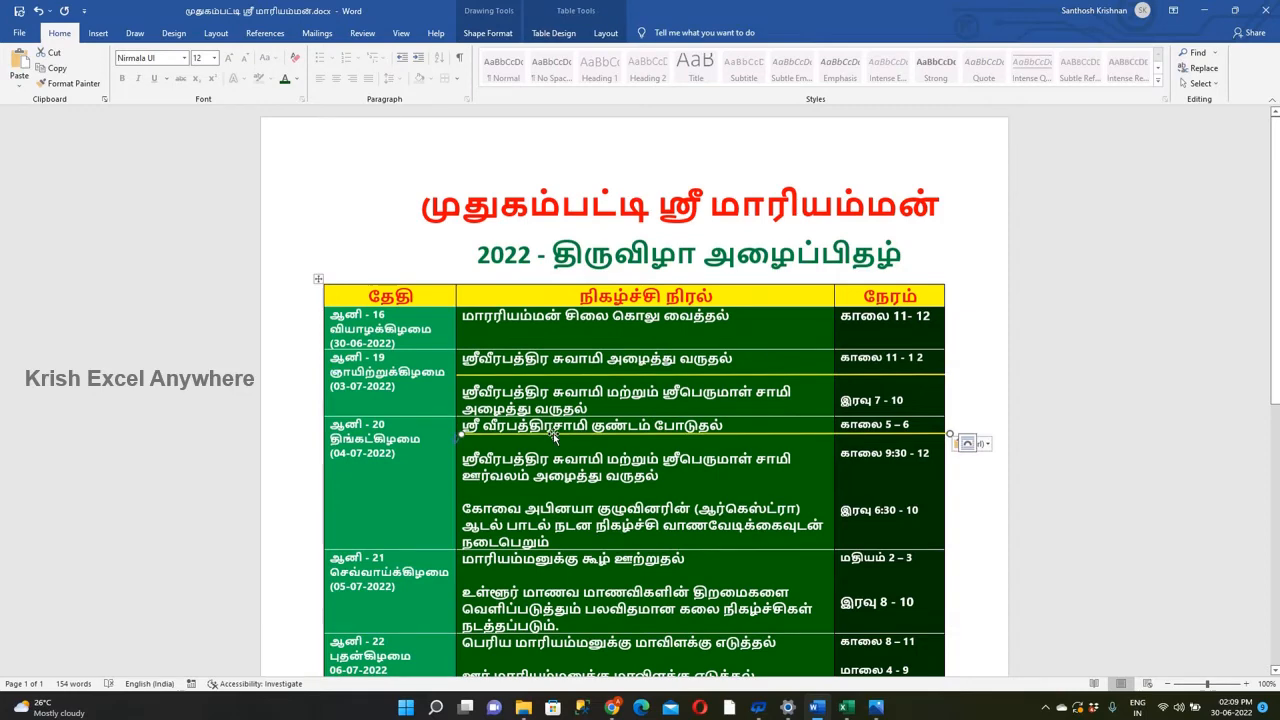
pyautogui.moveTo(554, 437); pyautogui.dragTo(575, 492)
# Paste yellow separator lines between the two events of the 05-07-2022 row and of the 06-07-2022 row.
pyautogui.click(594, 571)
pyautogui.hotkey('ctrl', 'v')
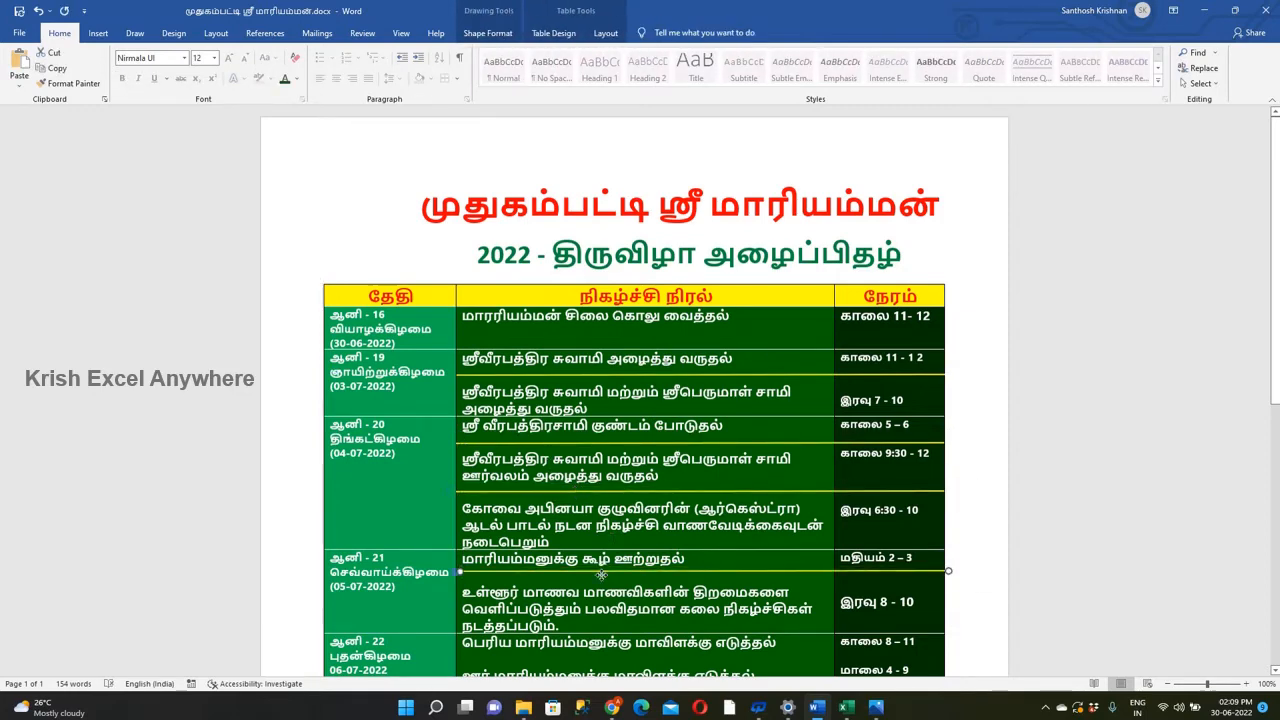
pyautogui.moveTo(592, 570); pyautogui.dragTo(589, 577)
pyautogui.scroll(-4, 588, 577)
pyautogui.click(584, 434)
pyautogui.hotkey('ctrl', 'v')
pyautogui.moveTo(579, 426); pyautogui.dragTo(574, 435)
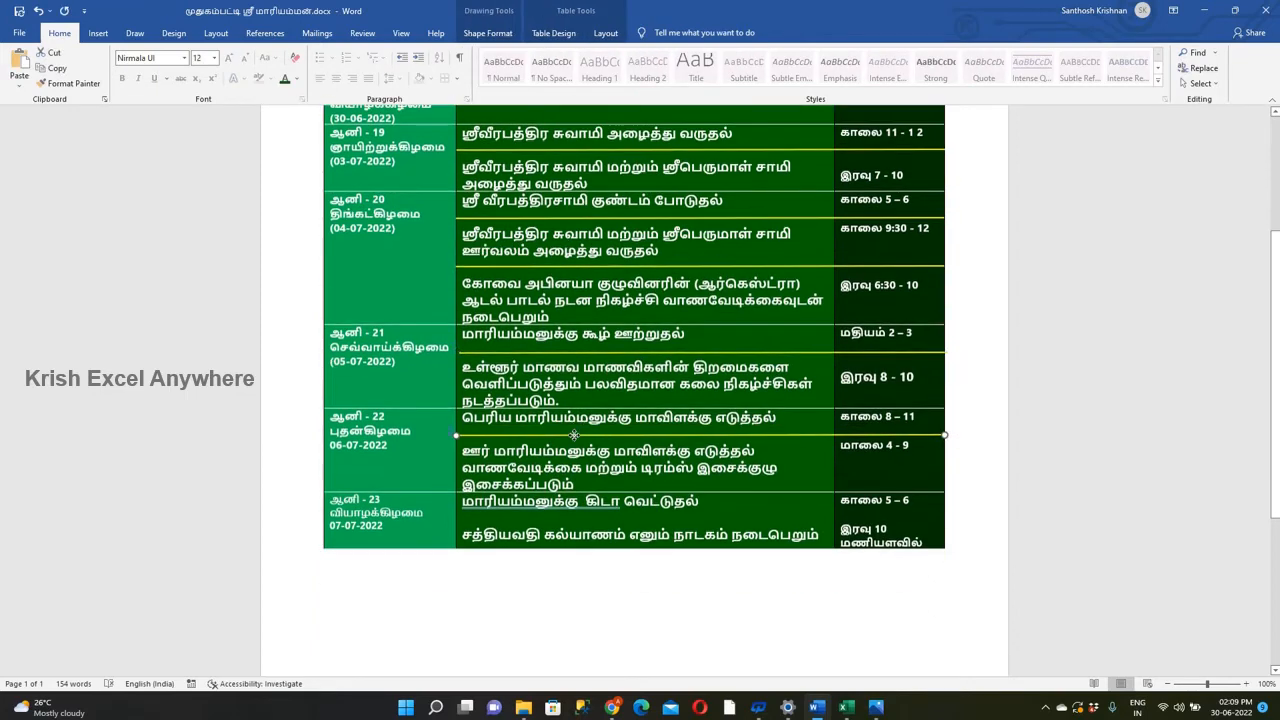
pyautogui.scroll(5, 683, 399)
pyautogui.click(583, 253)
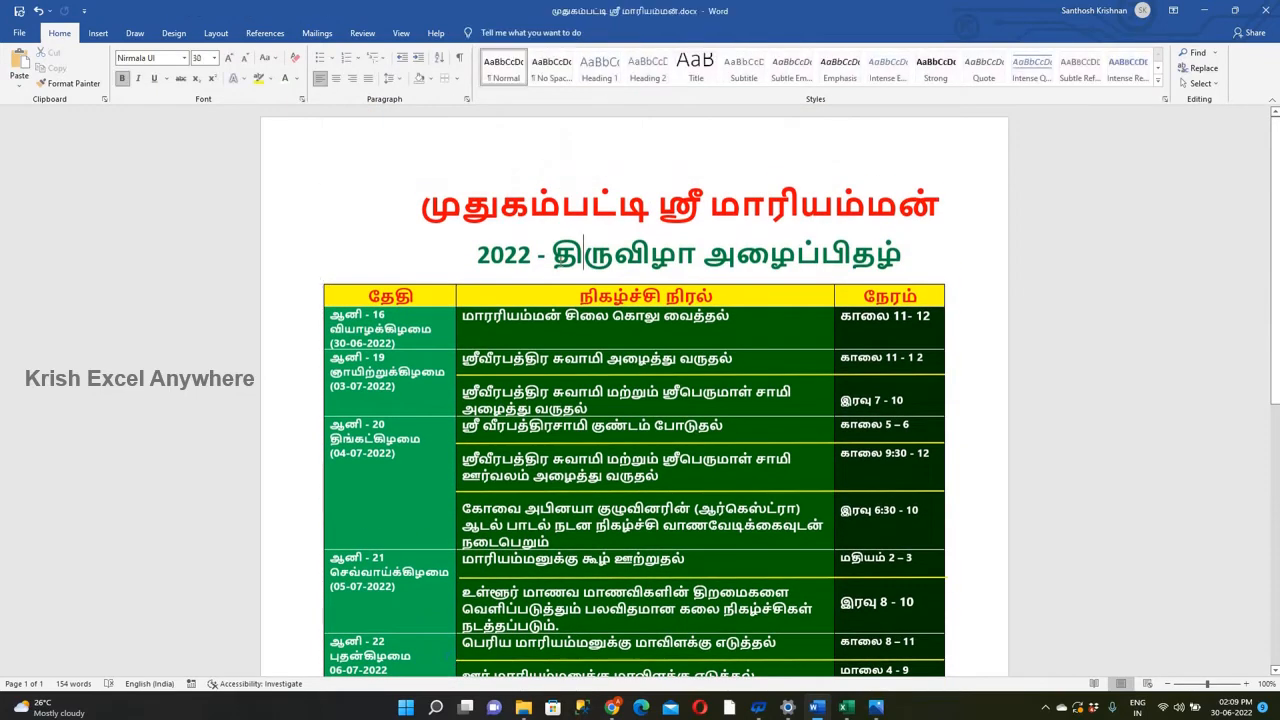
# Add blank lines above the 30-06-2022 event and around the 03-07-2022 events, moving the yellow separator down between the entries.
pyautogui.click(465, 318)
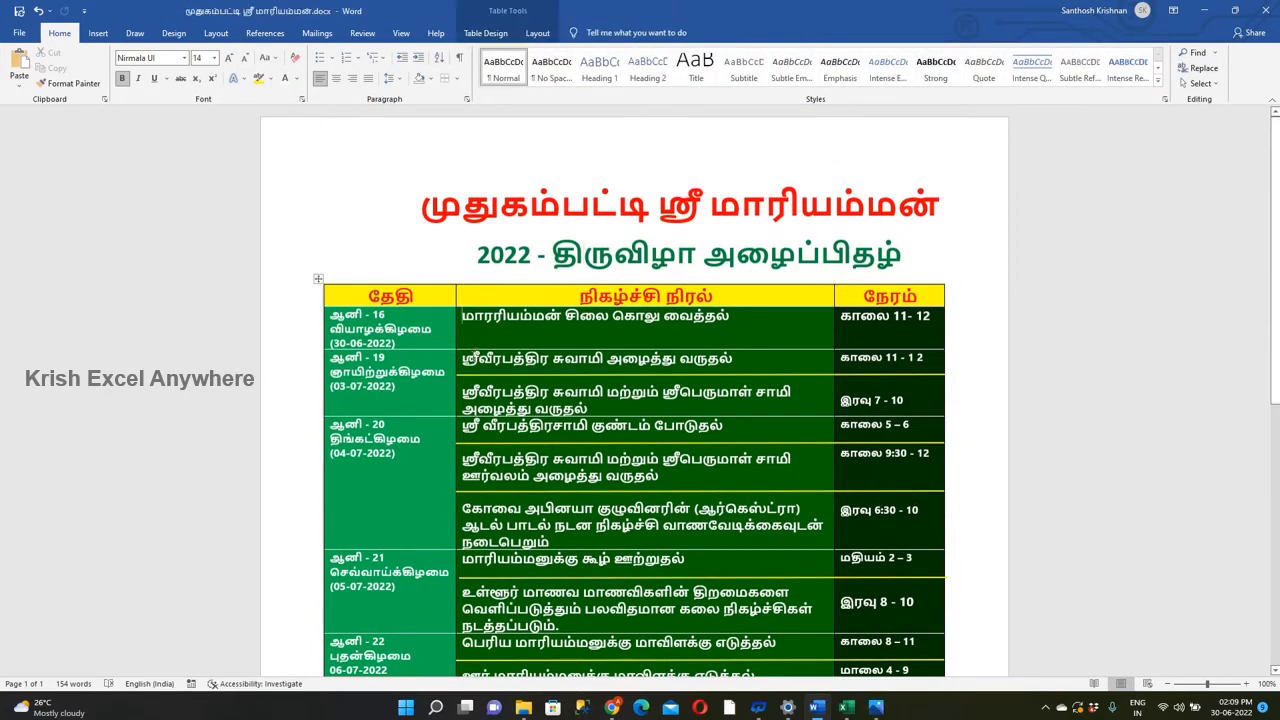
pyautogui.press('Return')
pyautogui.click(466, 368)
pyautogui.press('Return')
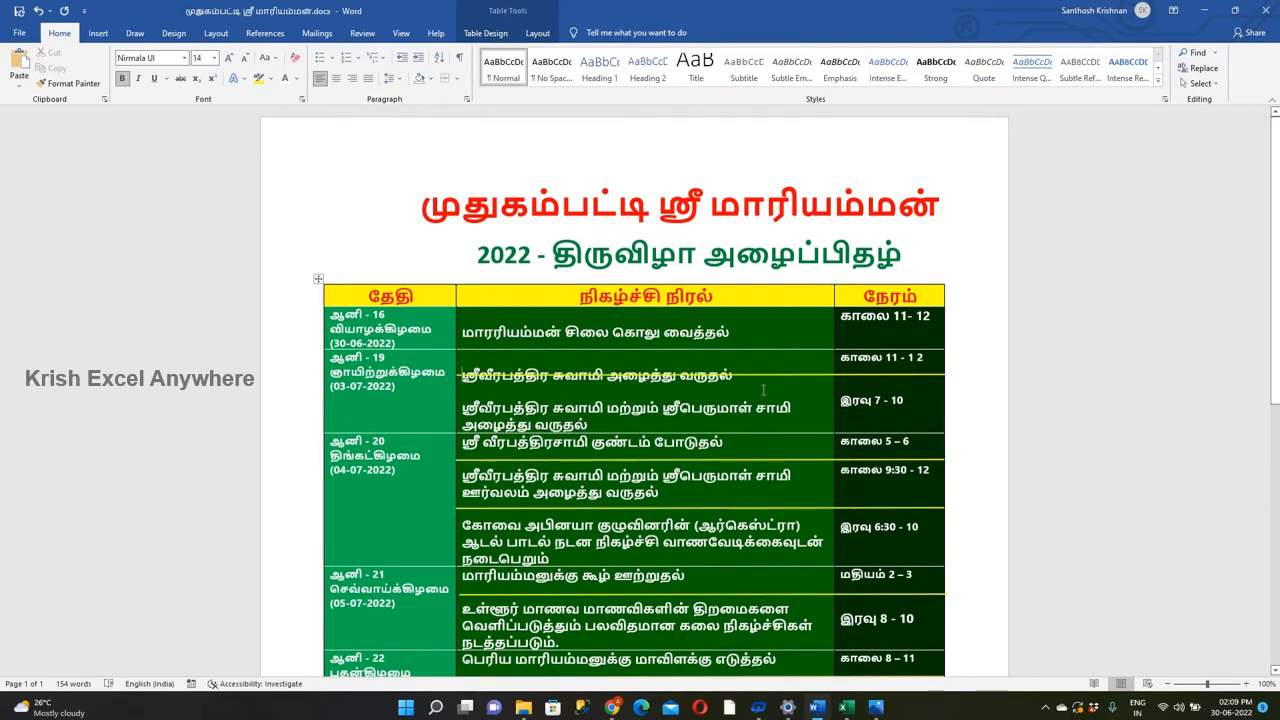
pyautogui.moveTo(746, 376); pyautogui.dragTo(746, 391)
pyautogui.click(622, 428)
pyautogui.press('Return')
pyautogui.scroll(-1, 623, 434)
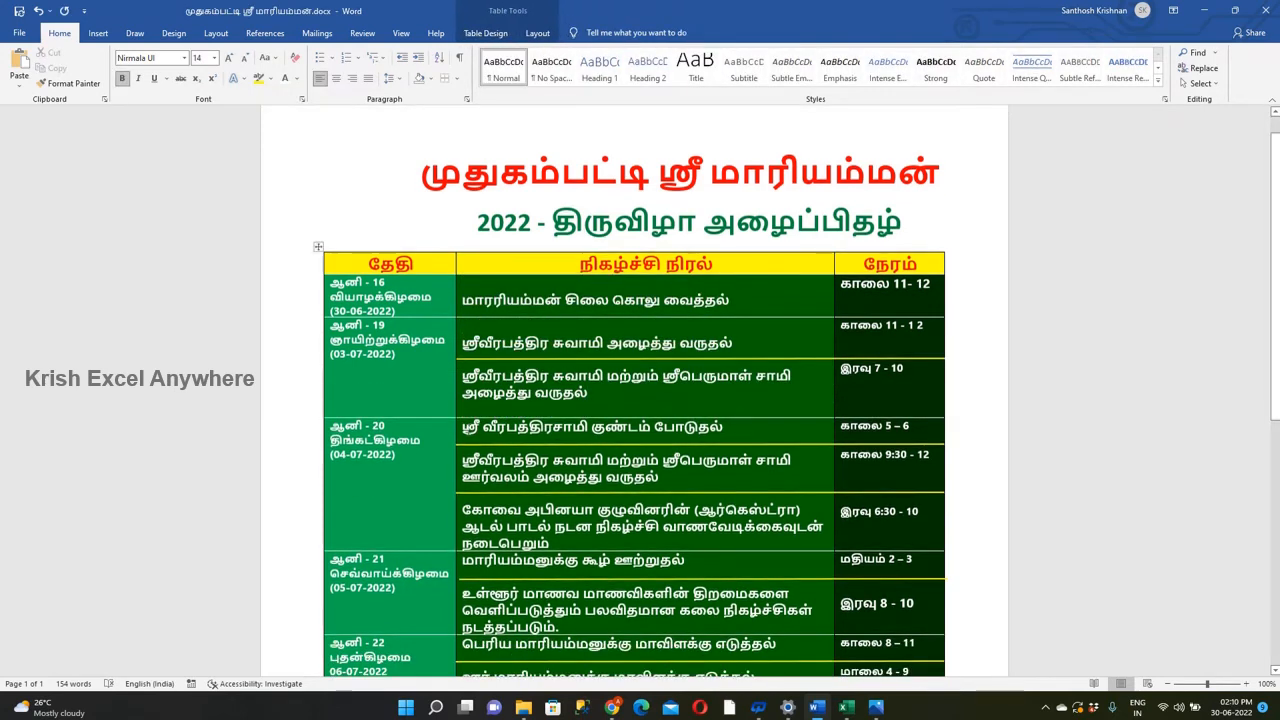
# Add spacing to the events of the 04-07-2022 row and remove the surplus blank lines at its end.
pyautogui.press('Return')
pyautogui.press('Return')
pyautogui.scroll(-1, 580, 530)
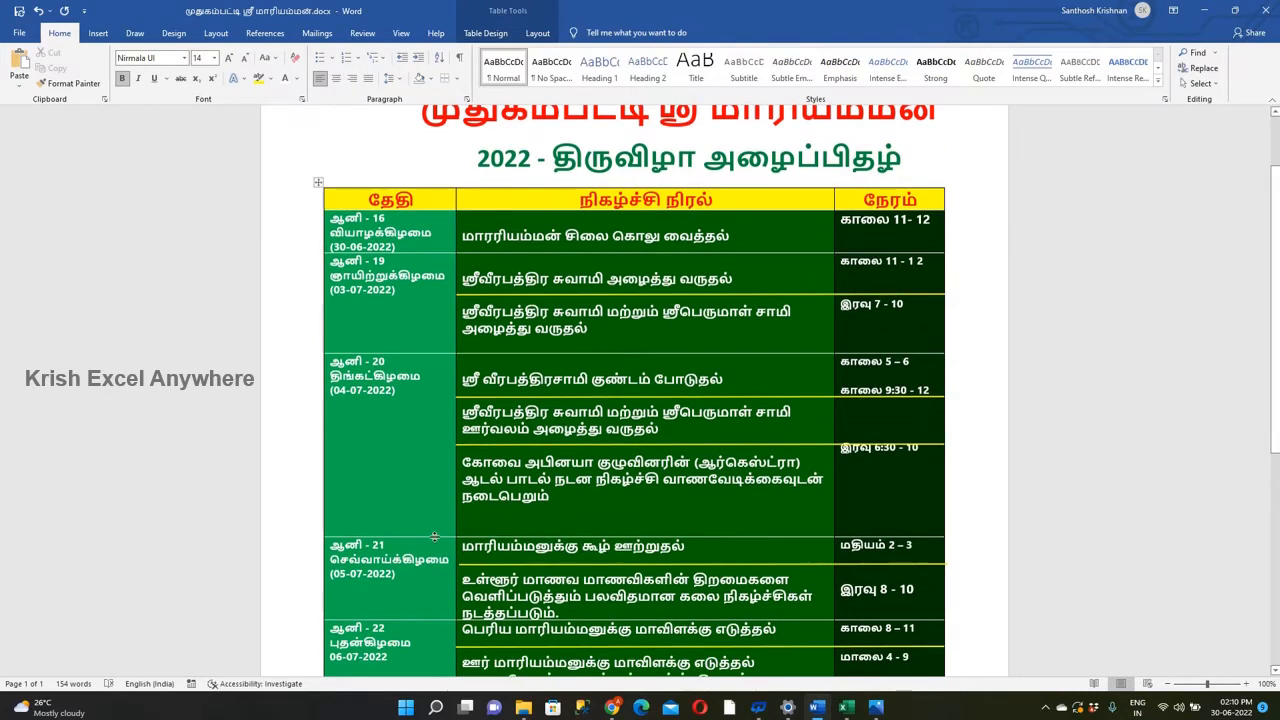
pyautogui.press('BackSpace')
pyautogui.press('BackSpace')
# Add a blank line above the first event and below the last event in the 05-07-2022 and 06-07-2022 rows.
pyautogui.click(464, 520)
pyautogui.press('Return')
pyautogui.click(567, 605)
pyautogui.press('Return')
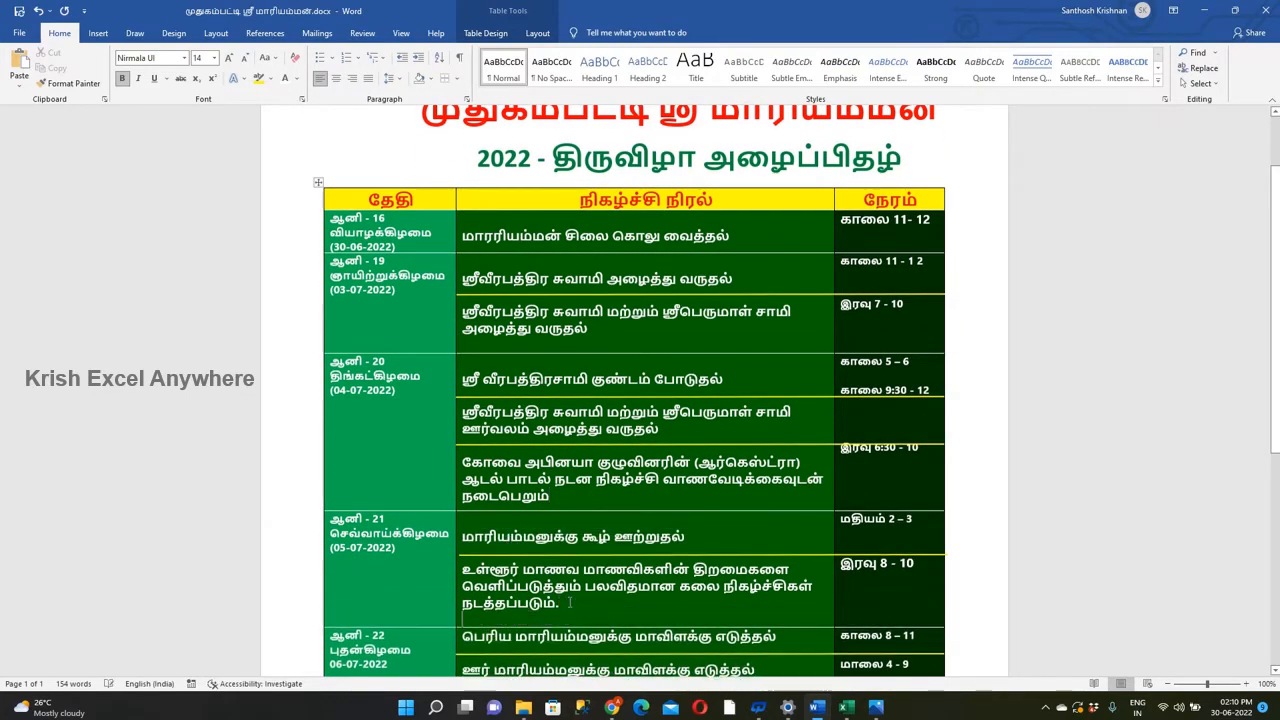
pyautogui.scroll(-2, 634, 533)
pyautogui.scroll(-1, 634, 533)
pyautogui.click(466, 446)
pyautogui.press('Return')
pyautogui.click(573, 528)
pyautogui.press('Return')
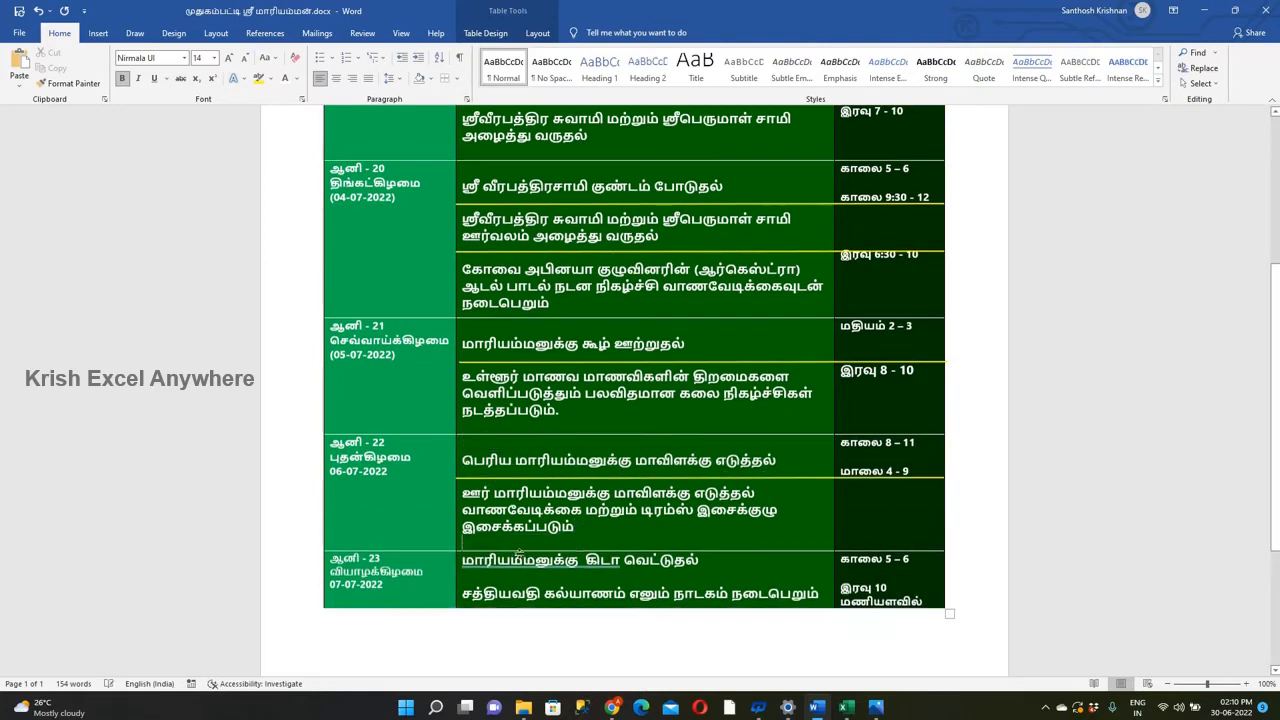
# Add blank lines above both 07-07-2022 events and paste a yellow separator line between them.
pyautogui.click(465, 561)
pyautogui.press('Return')
pyautogui.click(667, 477)
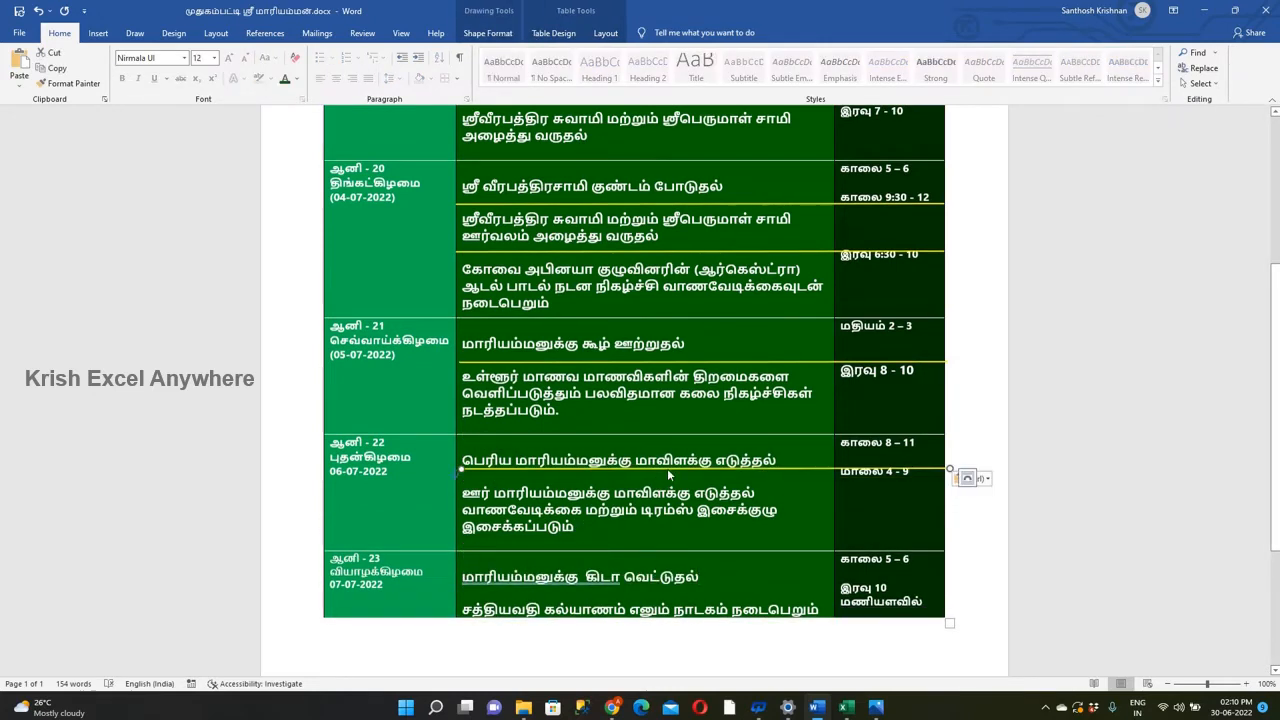
pyautogui.click(700, 588)
pyautogui.hotkey('ctrl', 'v')
pyautogui.moveTo(700, 594)
pyautogui.mouseDown()
pyautogui.moveTo(699, 581)
pyautogui.moveTo(698, 597)
pyautogui.mouseUp()
pyautogui.click(667, 592)
pyautogui.press('Return')
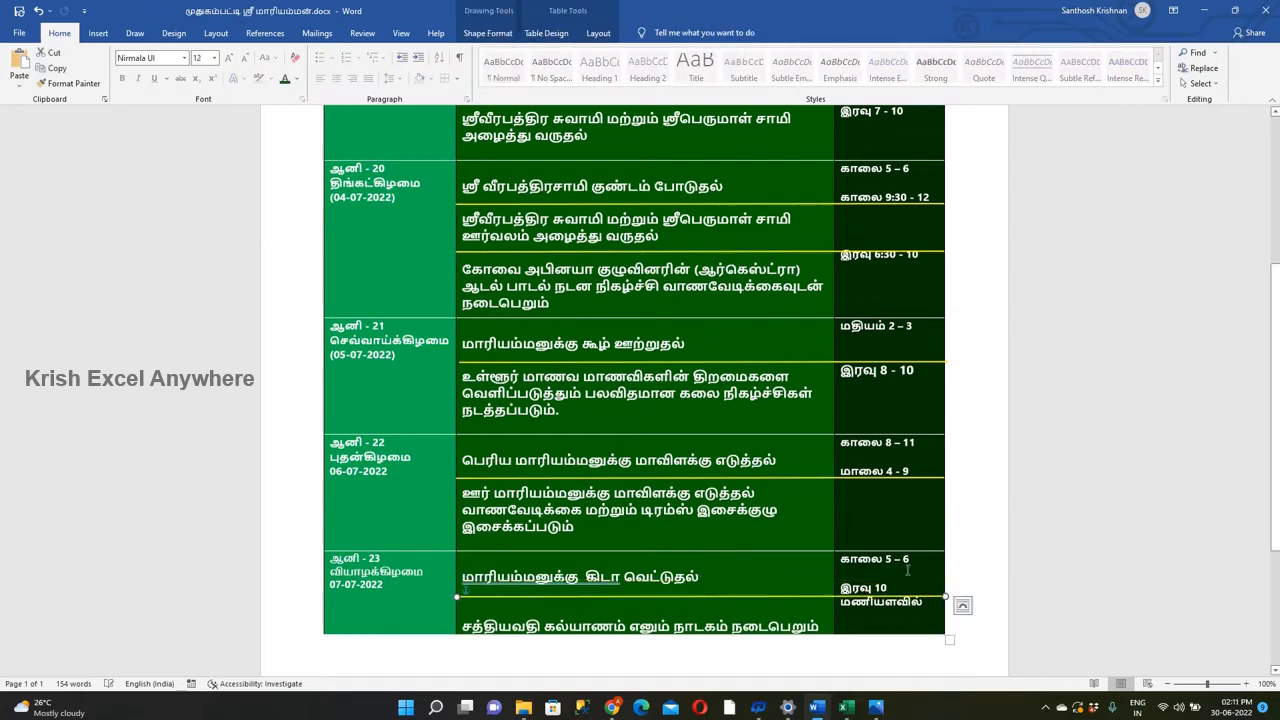
# Insert two blank lines between the two times in the 07-07-2022 row.
pyautogui.click(905, 574)
pyautogui.press('Return')
pyautogui.press('Return')
pyautogui.scroll(5, 770, 434)
pyautogui.click(1087, 317)
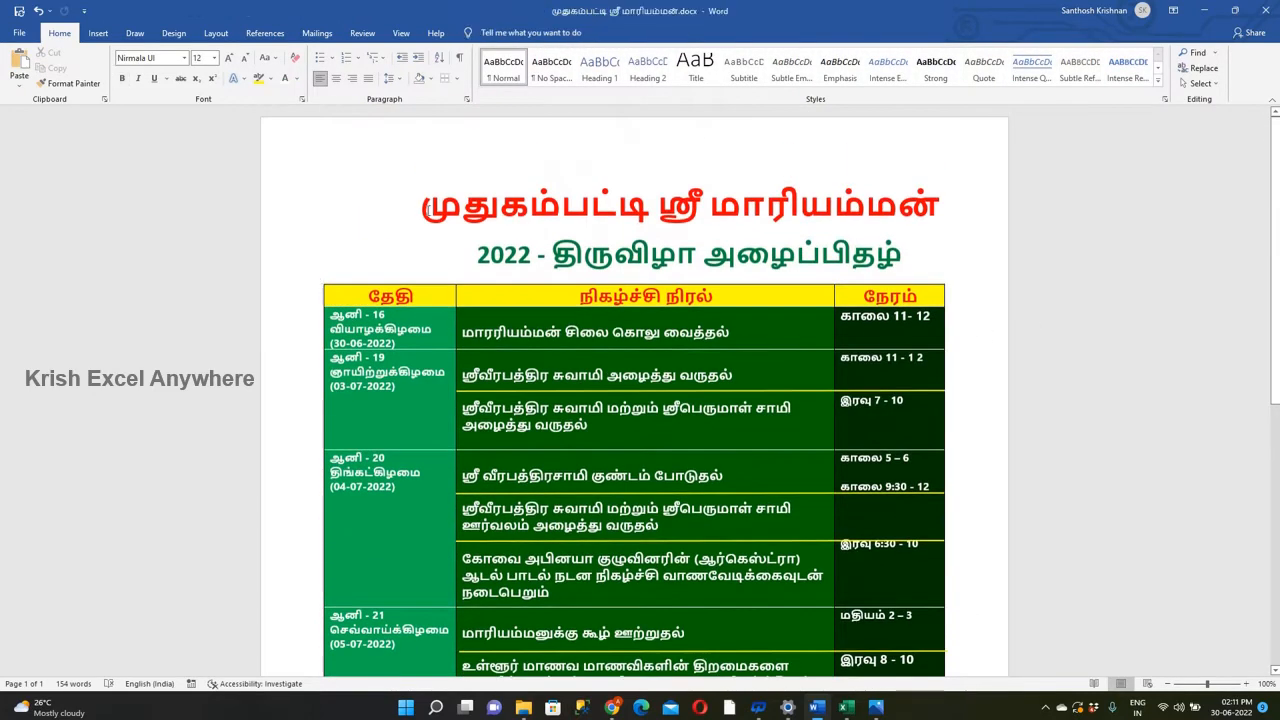
# Try to apply a page border with a 3 pt line width to the whole document.
pyautogui.click(318, 279)
pyautogui.click(455, 78)
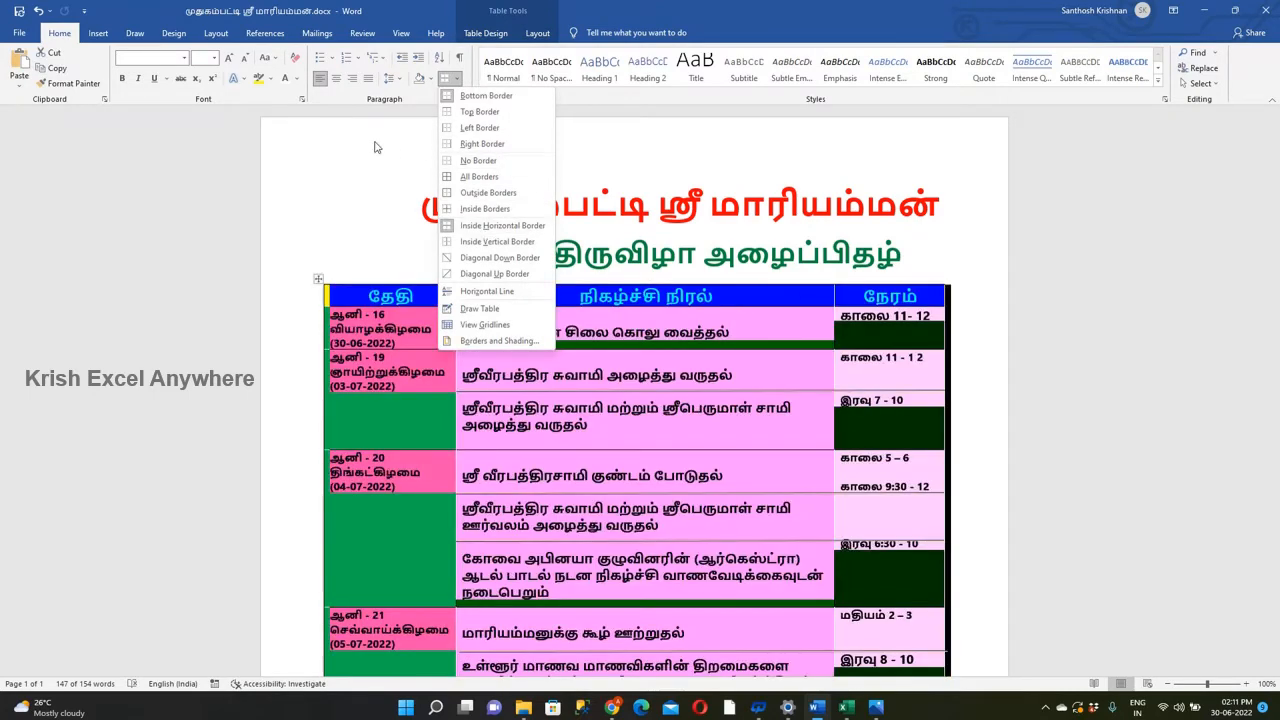
pyautogui.click(499, 340)
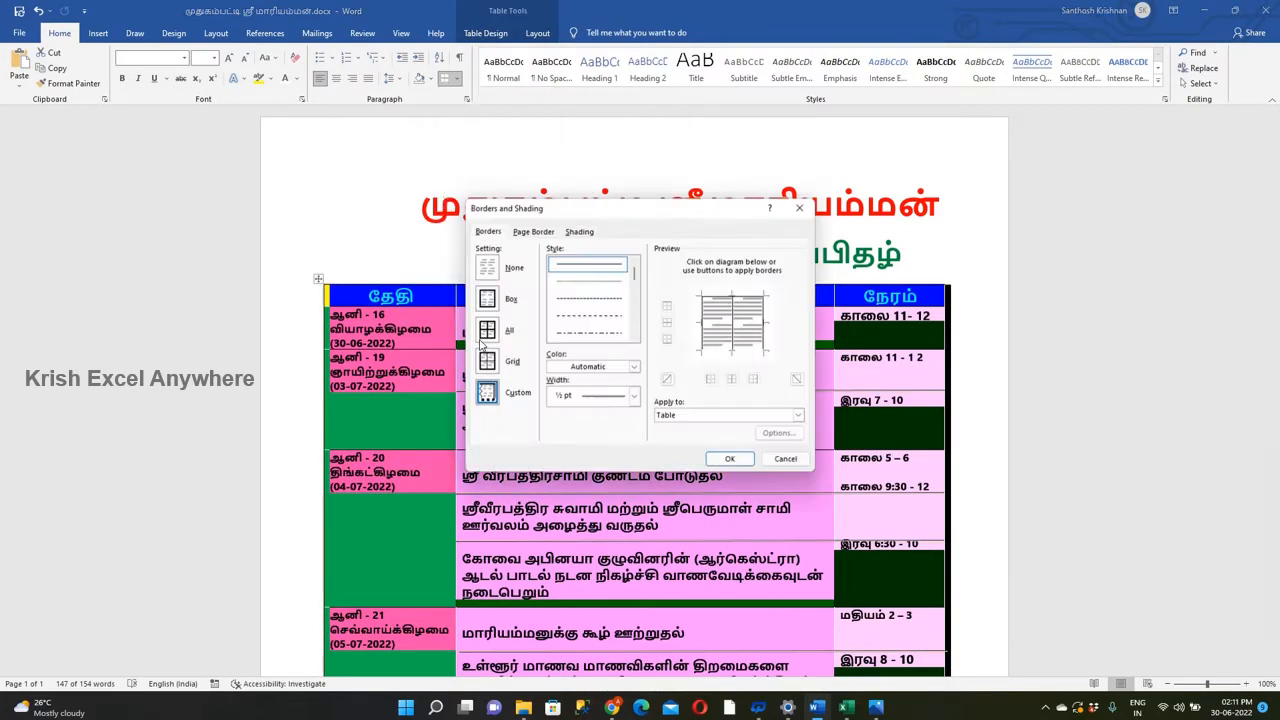
pyautogui.click(580, 230)
pyautogui.click(550, 300)
pyautogui.click(550, 300)
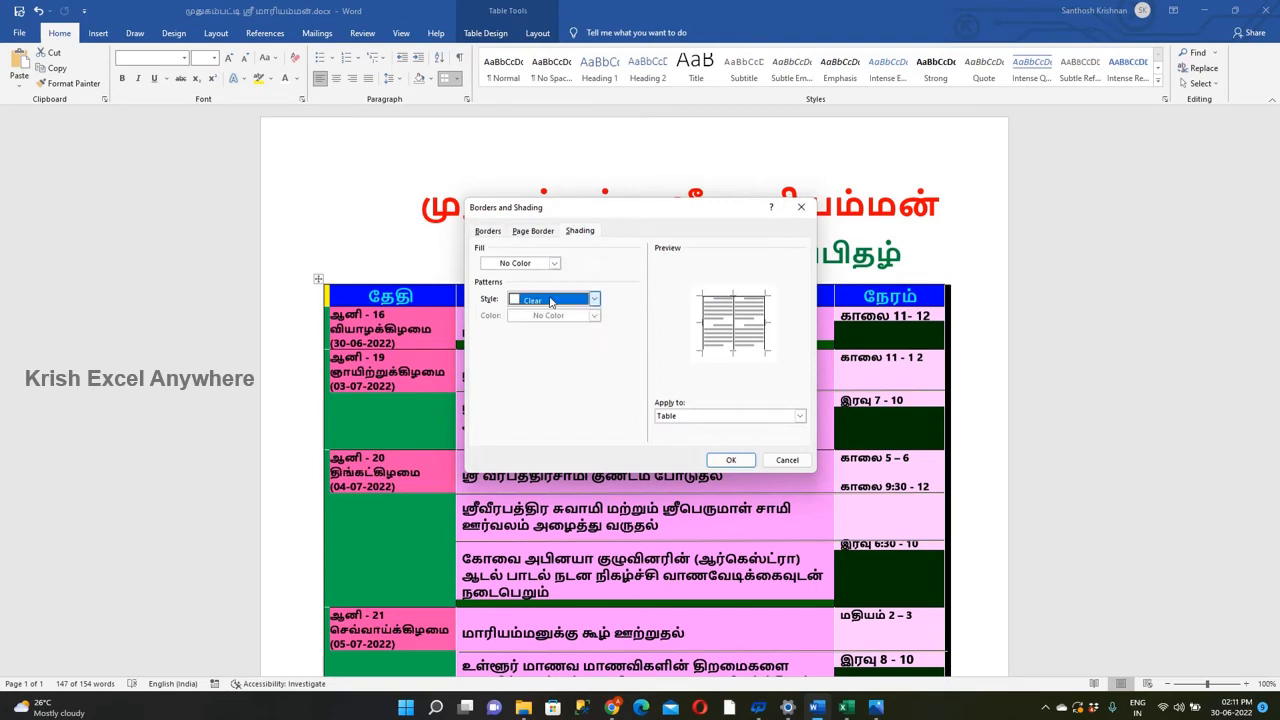
pyautogui.click(533, 230)
pyautogui.click(605, 367)
pyautogui.click(605, 369)
pyautogui.click(602, 397)
pyautogui.click(591, 486)
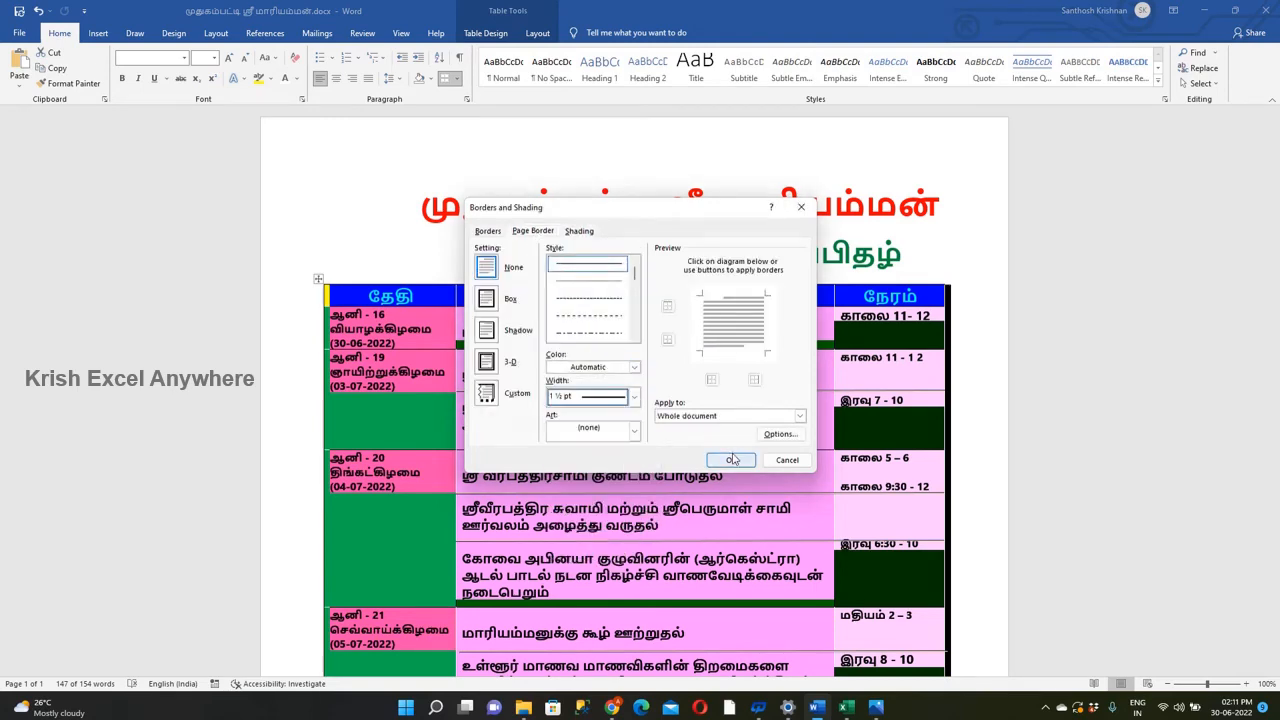
pyautogui.click(606, 397)
pyautogui.click(614, 528)
pyautogui.click(731, 461)
# Apply a Shadow page border to the whole document.
pyautogui.click(318, 279)
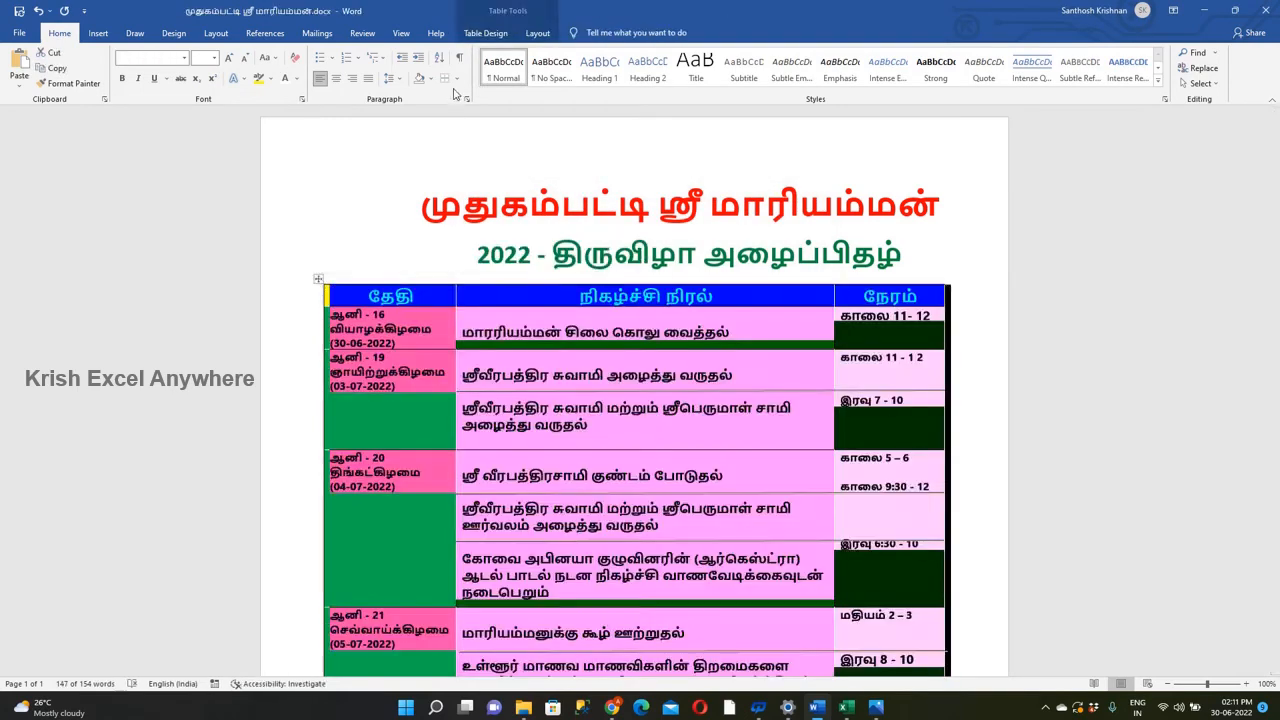
pyautogui.click(452, 78)
pyautogui.click(499, 340)
pyautogui.click(486, 298)
pyautogui.click(486, 330)
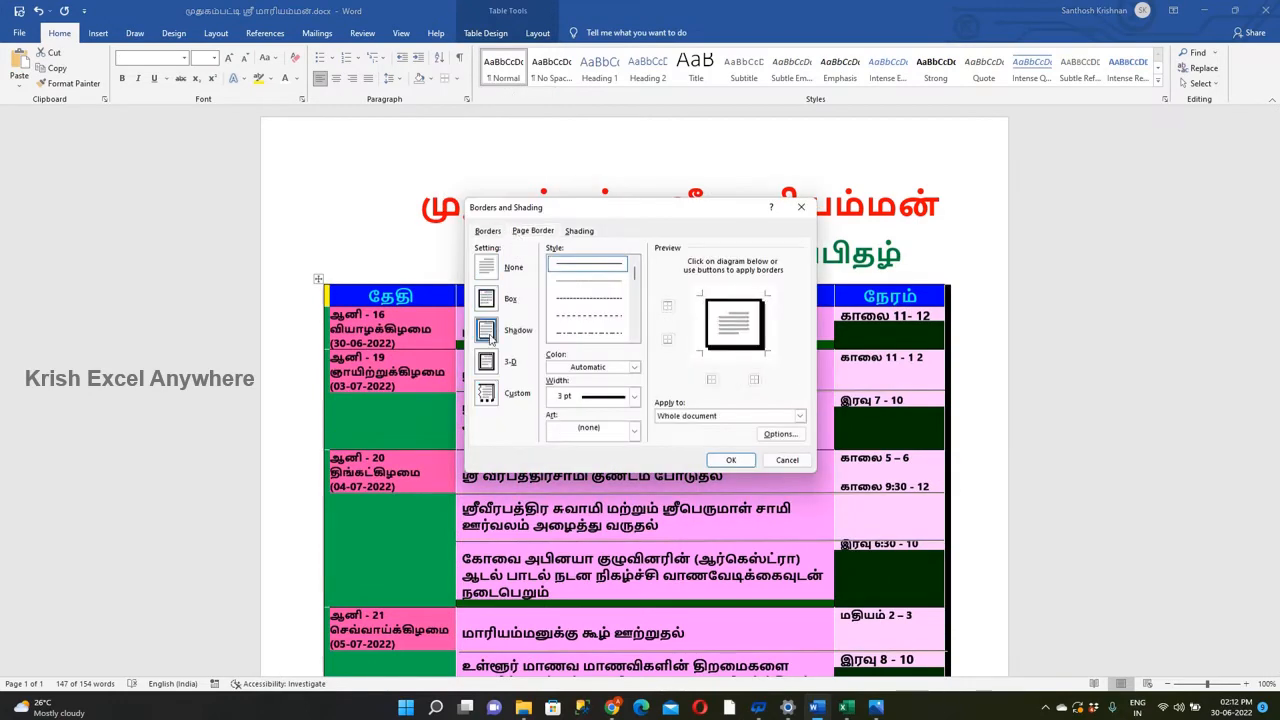
pyautogui.click(633, 397)
pyautogui.click(590, 498)
pyautogui.click(731, 460)
# Add a blank line above the second 03-07-2022 event and move the yellow separator slightly lower.
pyautogui.click(633, 433)
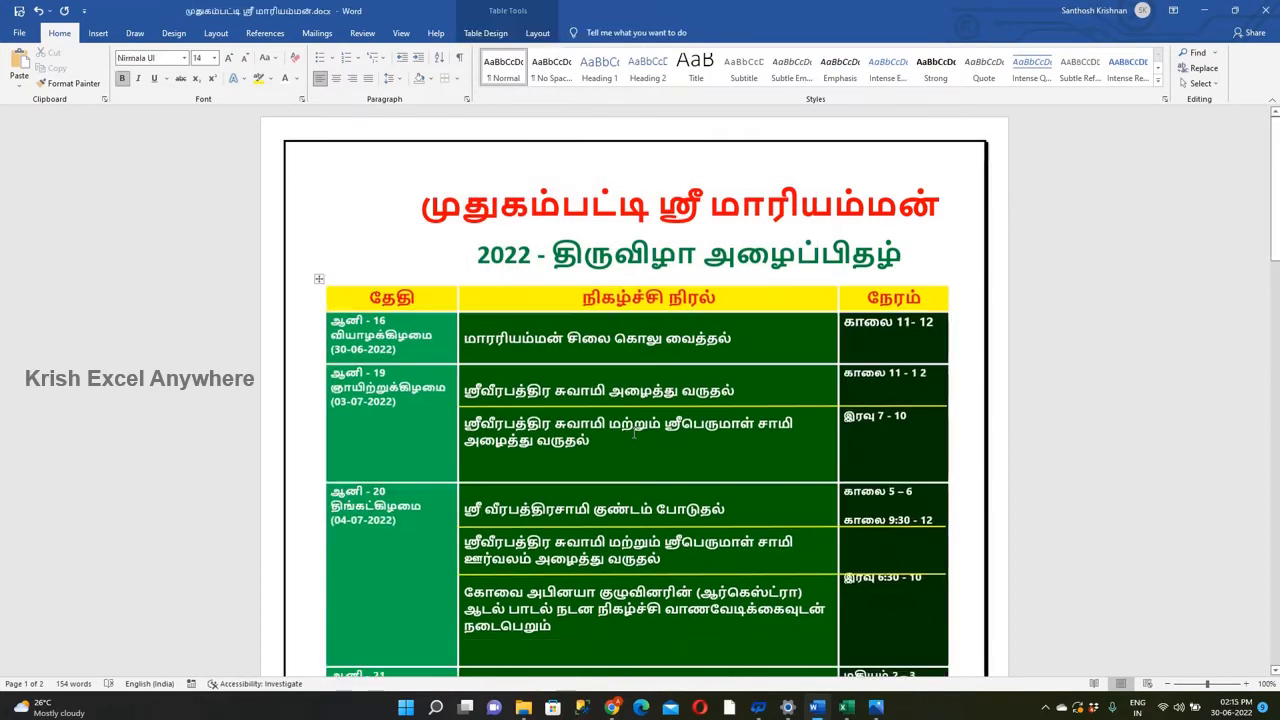
pyautogui.press('Return')
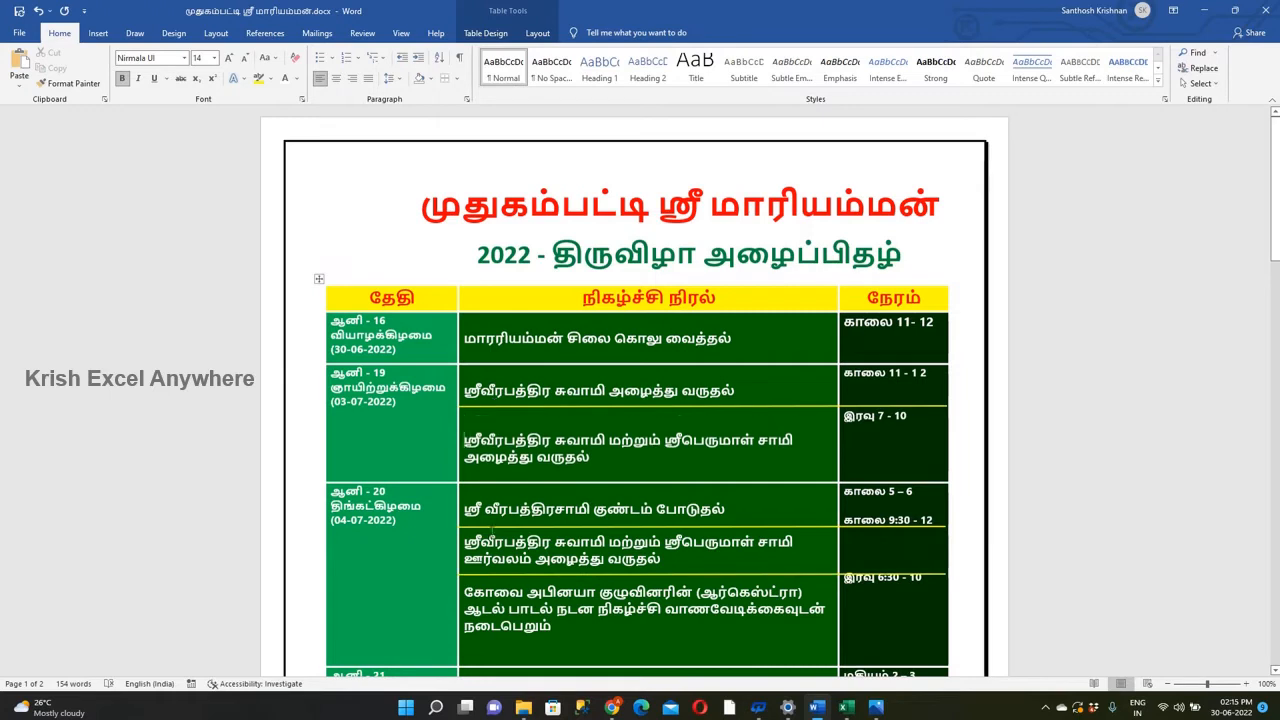
pyautogui.moveTo(516, 406); pyautogui.dragTo(516, 411)
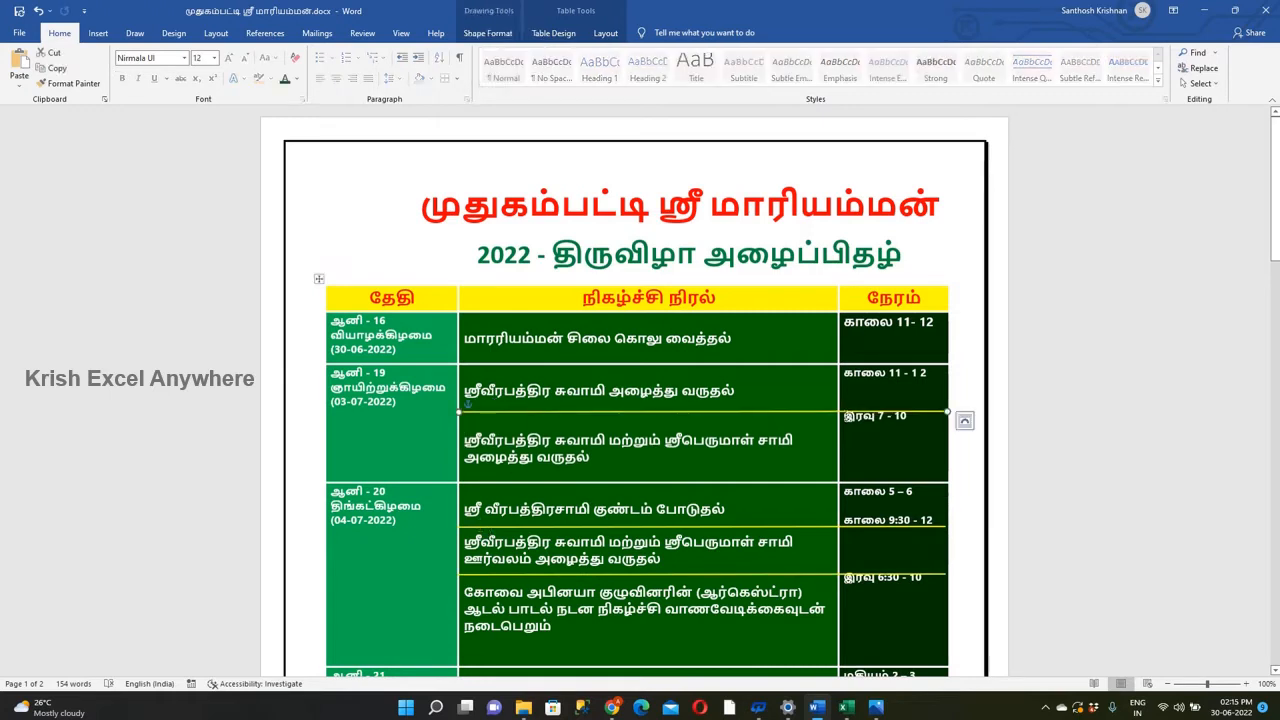
# Add blank lines in the time cells of the 30-06-2022, 03-07-2022 and 04-07-2022 rows to align the times with their events.
pyautogui.click(845, 416)
pyautogui.press('Return')
pyautogui.click(845, 375)
pyautogui.press('Return')
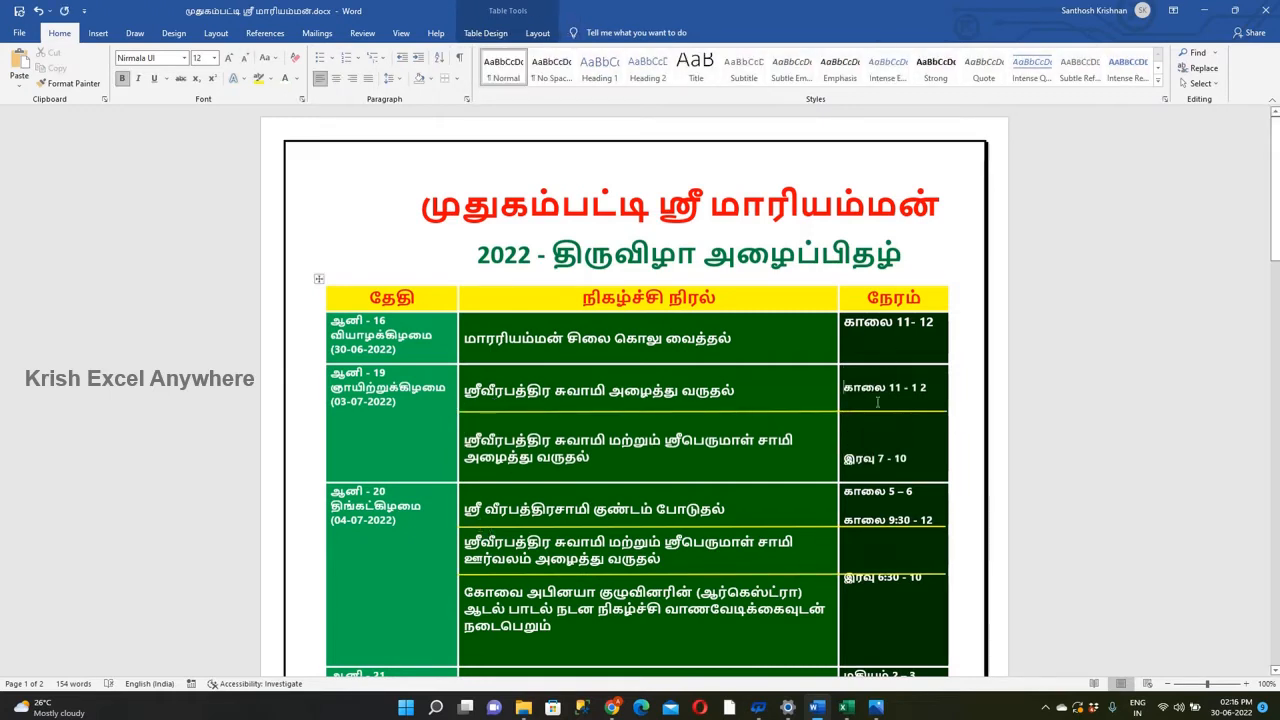
pyautogui.click(845, 324)
pyautogui.press('Return')
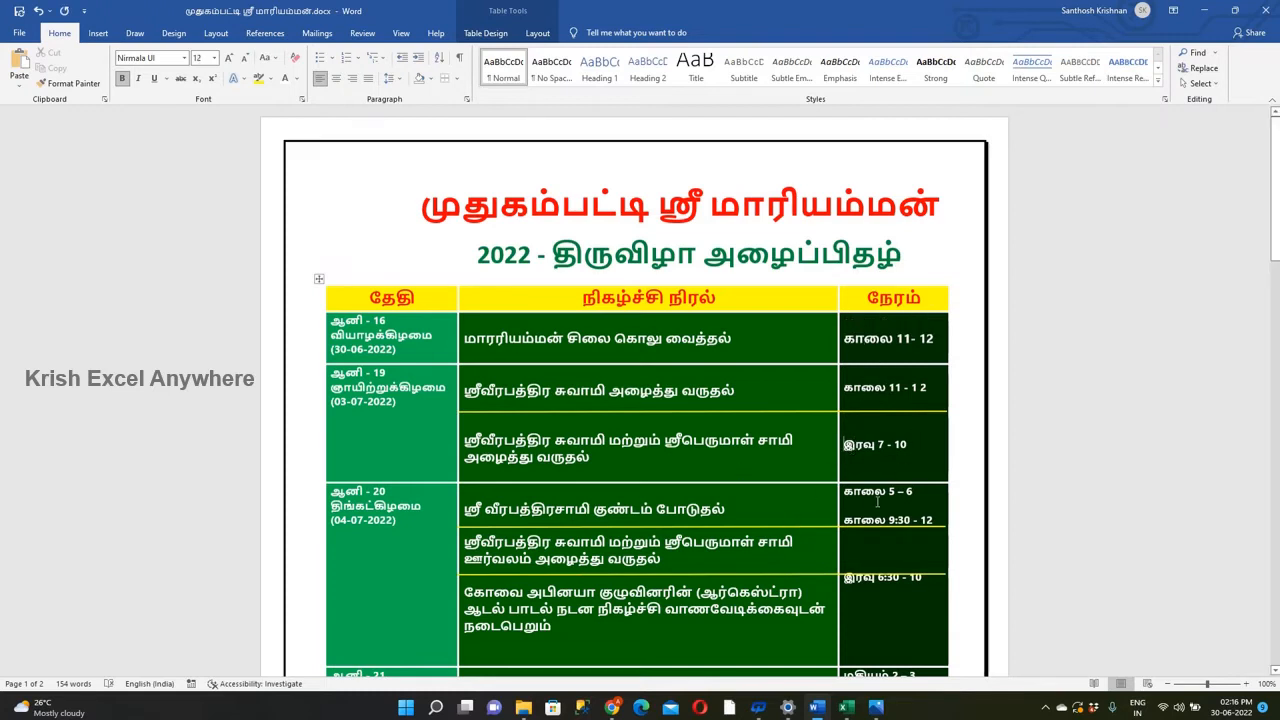
pyautogui.press('Return')
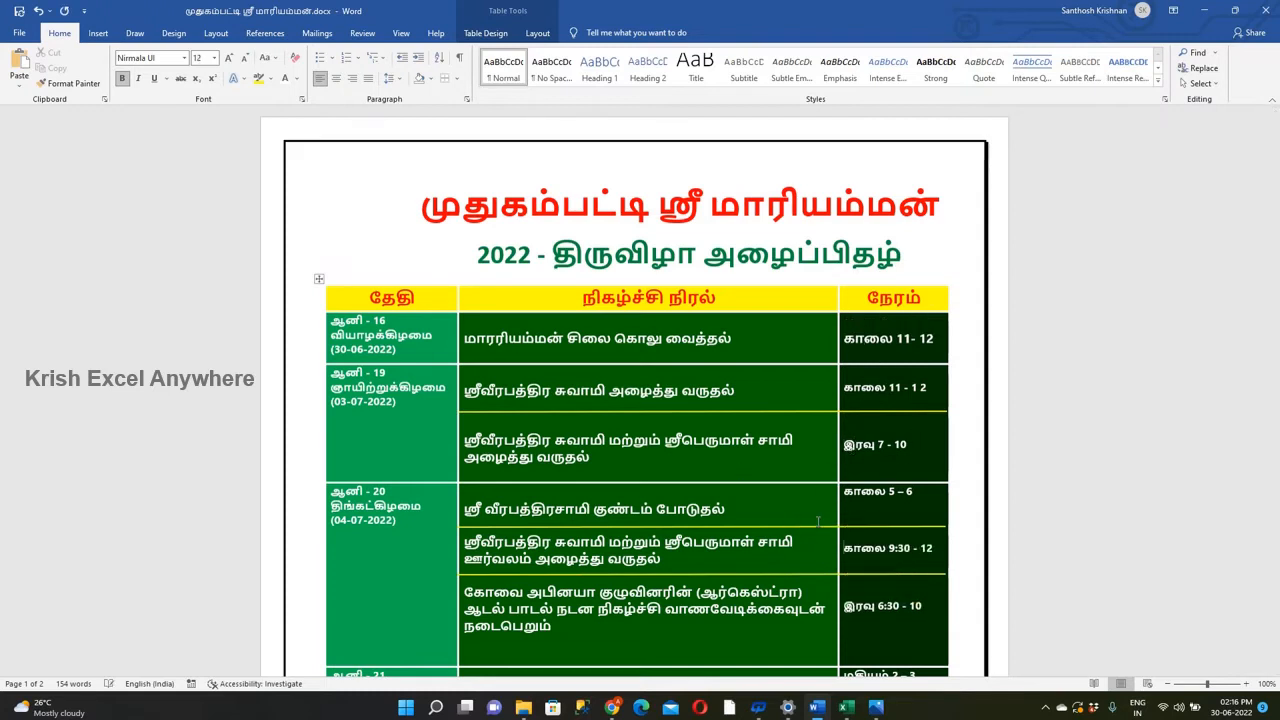
# Add blank lines above the second event and above both times in the 05-07-2022 row to align them.
pyautogui.scroll(-5, 818, 521)
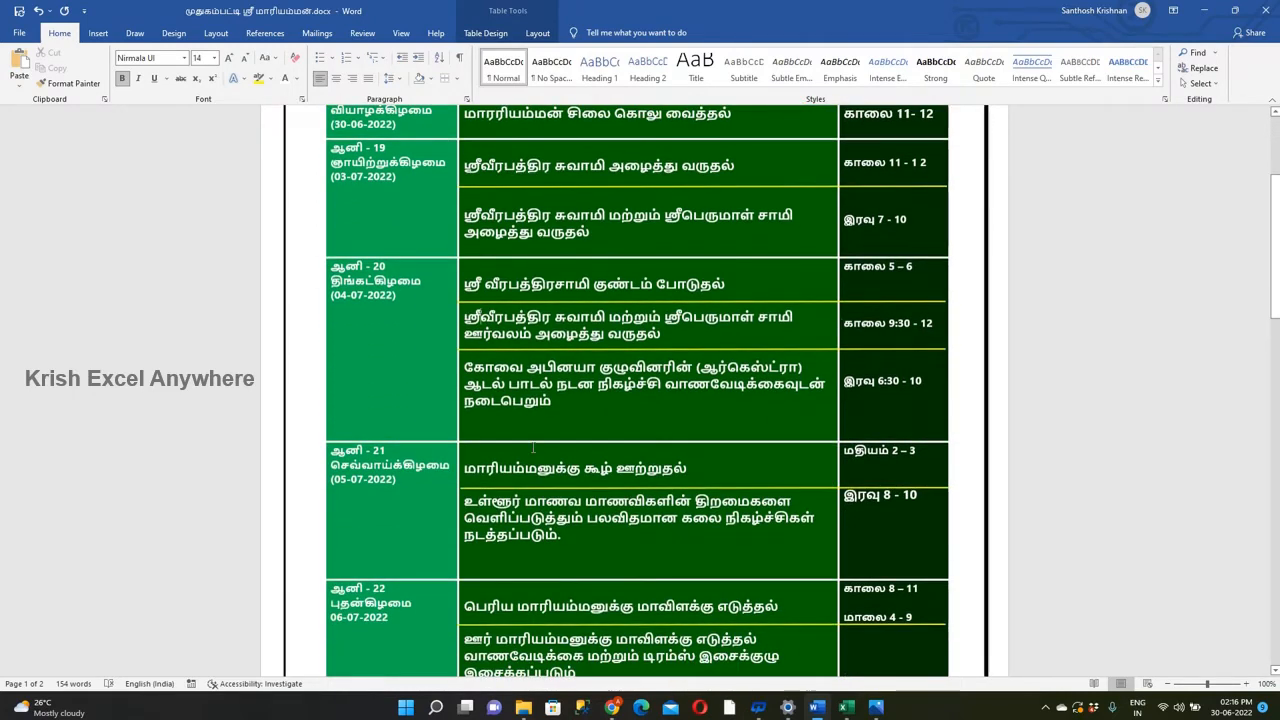
pyautogui.scroll(-1, 555, 421)
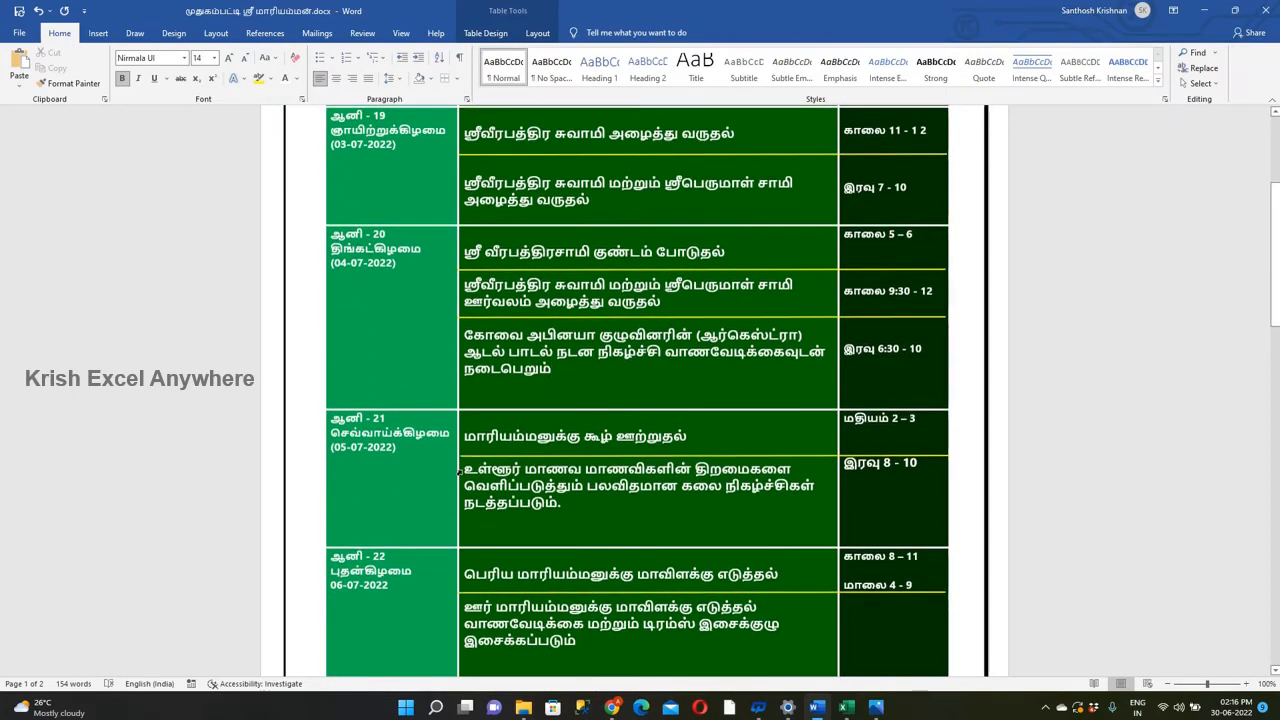
pyautogui.click(464, 470)
pyautogui.press('Return')
pyautogui.click(845, 463)
pyautogui.press('Return')
pyautogui.press('Return')
pyautogui.click(842, 434)
pyautogui.press('Return')
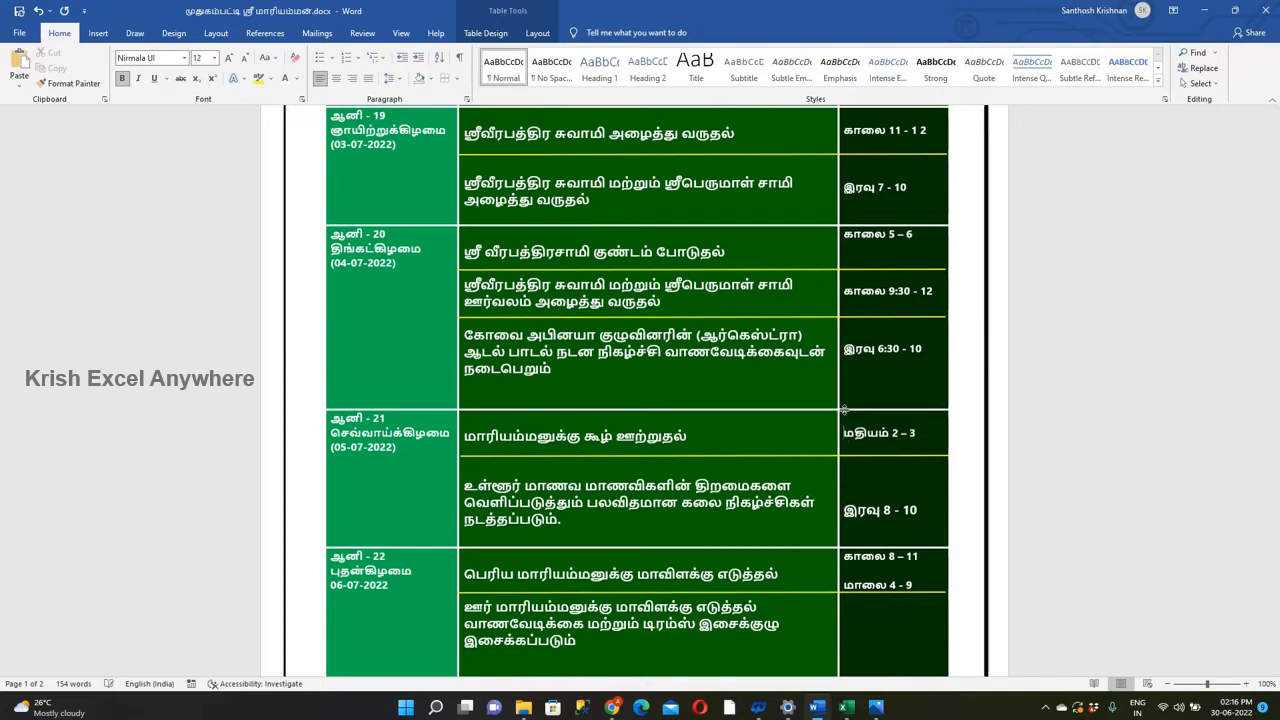
# Set the font size of all the times in the schedule's time column to 14.
pyautogui.moveTo(862, 433); pyautogui.dragTo(843, 433)
pyautogui.hotkey('ctrl', ']')
pyautogui.hotkey('ctrl', ']')
pyautogui.moveTo(924, 349); pyautogui.dragTo(844, 349)
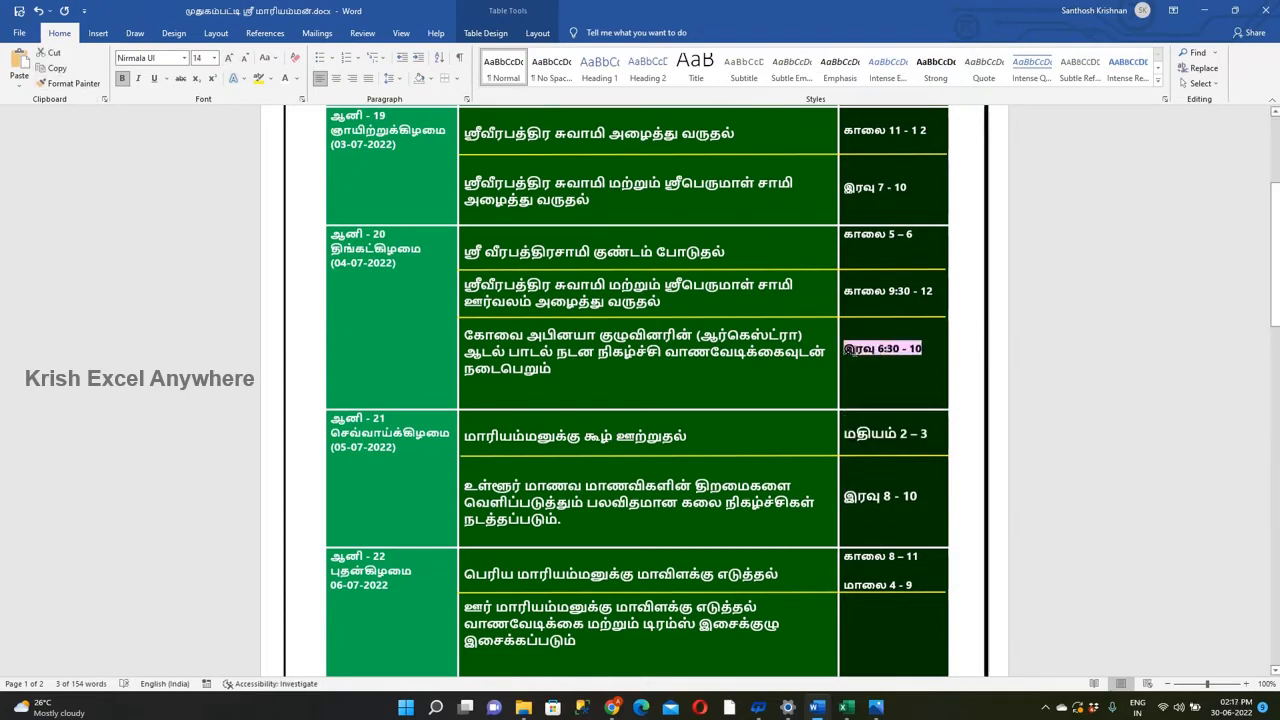
pyautogui.scroll(2, 880, 349)
pyautogui.moveTo(846, 172); pyautogui.dragTo(910, 625)
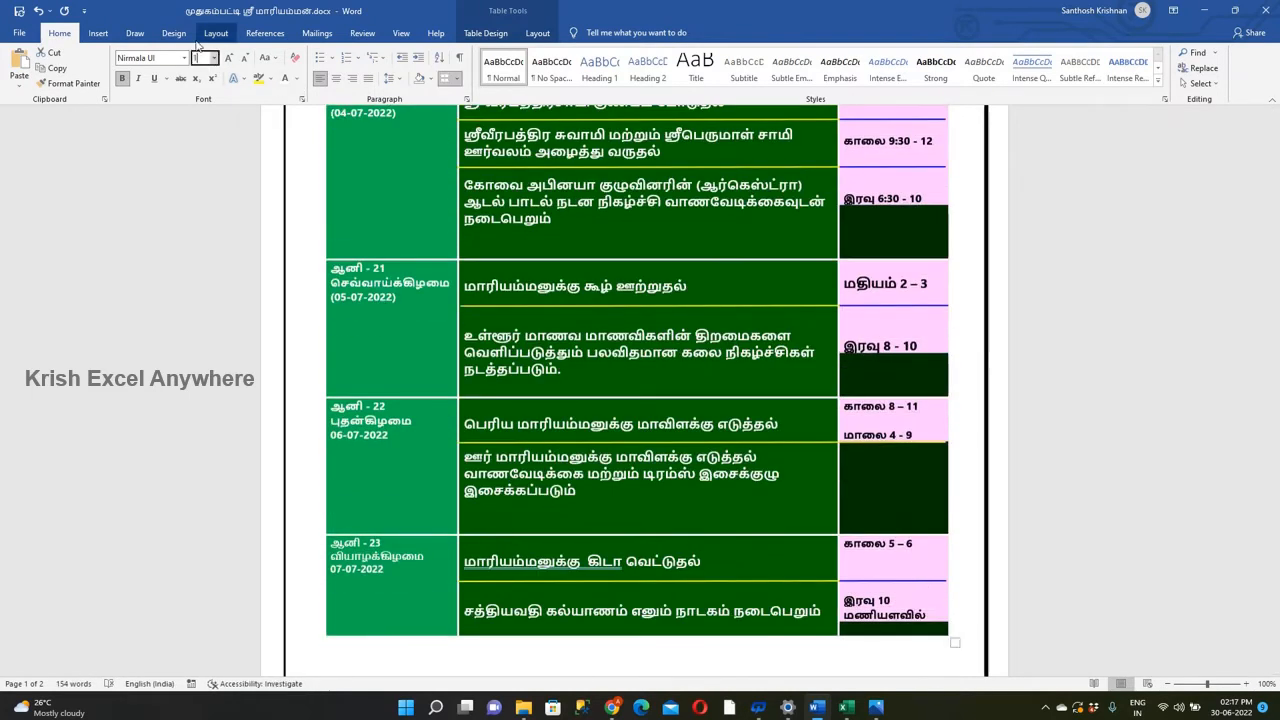
pyautogui.write('14')
pyautogui.press('Return')
# Extend the yellow separators in the 03-07-2022, 04-07-2022 and 05-07-2022 rows to the outer edge of the time column.
pyautogui.scroll(5, 875, 327)
pyautogui.click(875, 327)
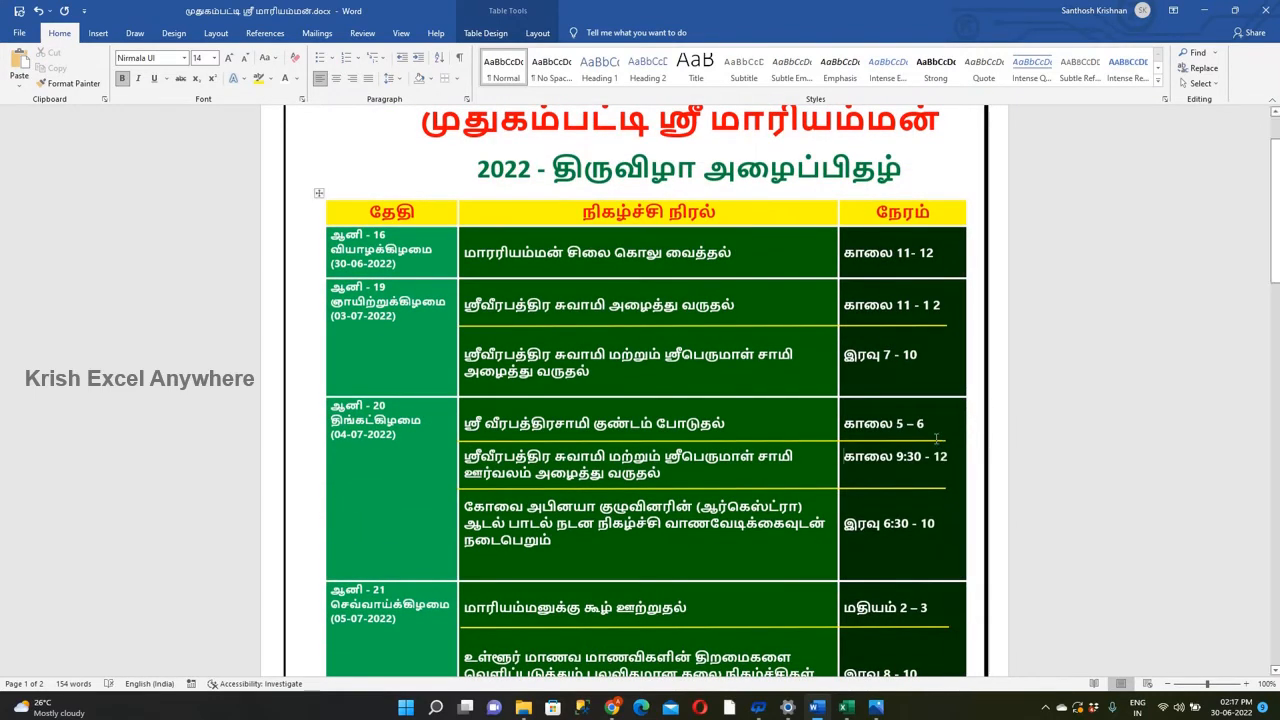
pyautogui.click(946, 325)
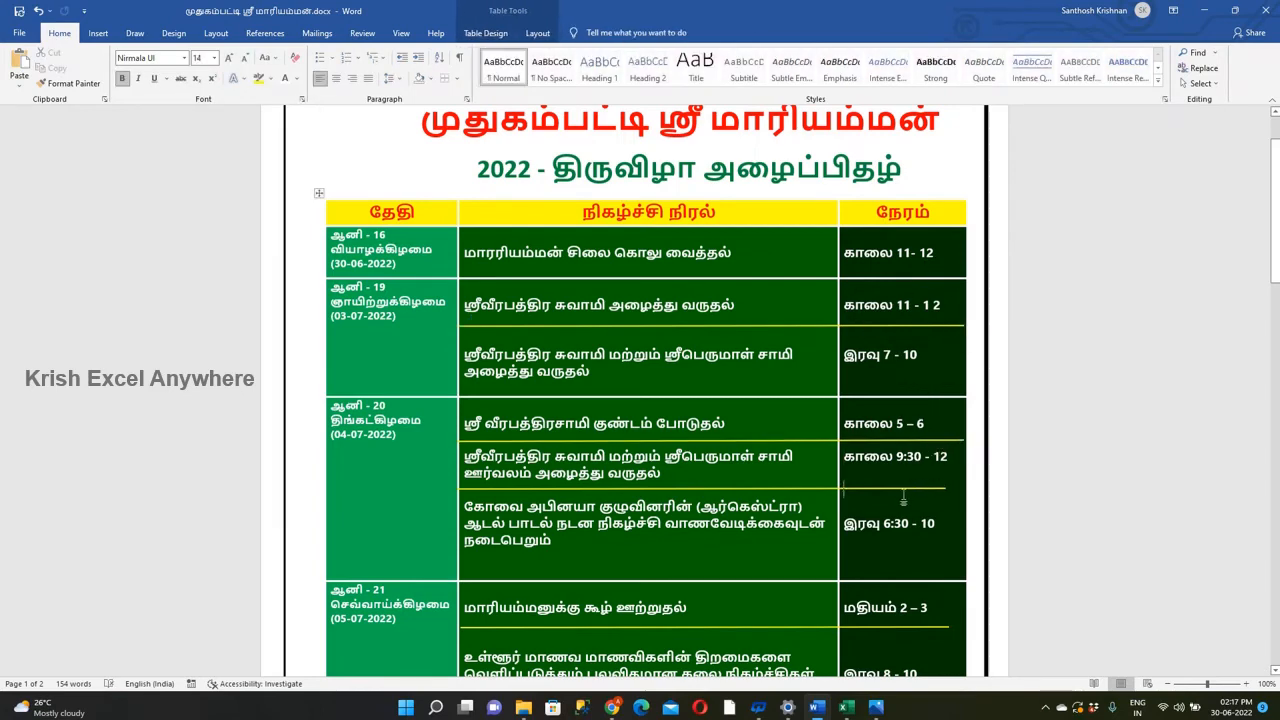
pyautogui.click(944, 488)
pyautogui.click(927, 630)
pyautogui.click(930, 628)
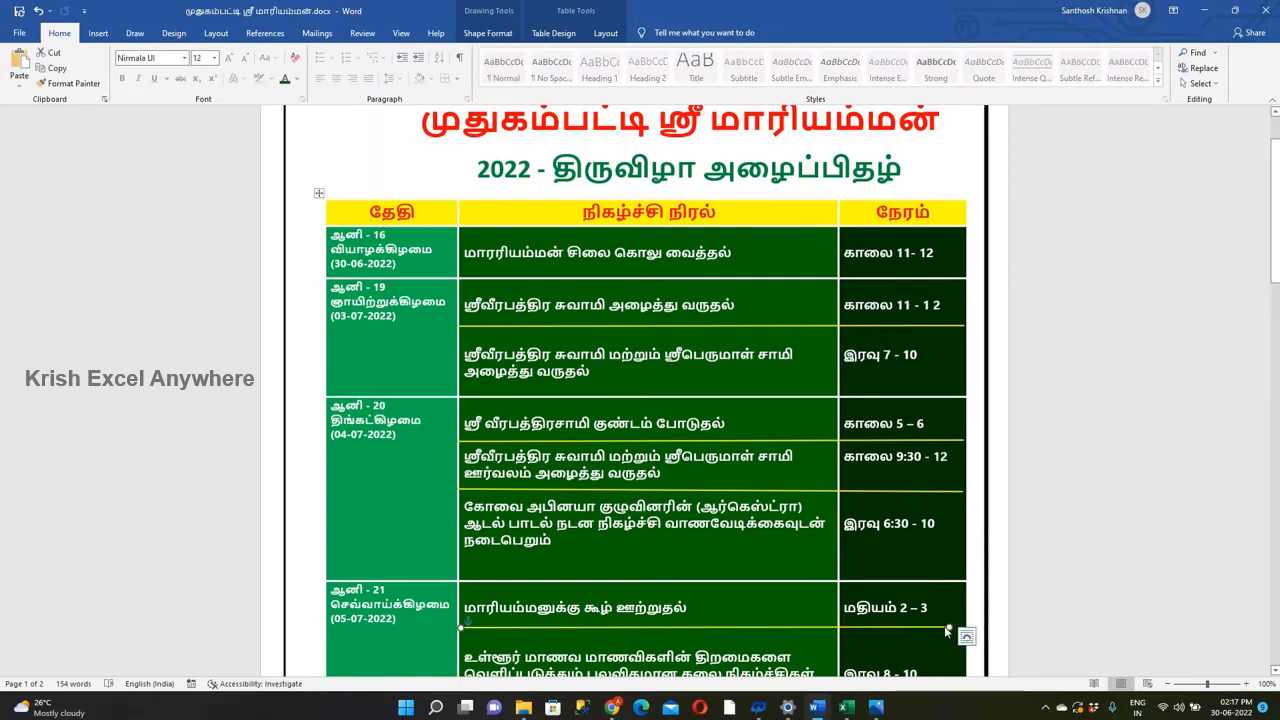
pyautogui.doubleClick(928, 632)
pyautogui.click(930, 628)
pyautogui.moveTo(948, 627); pyautogui.dragTo(960, 625)
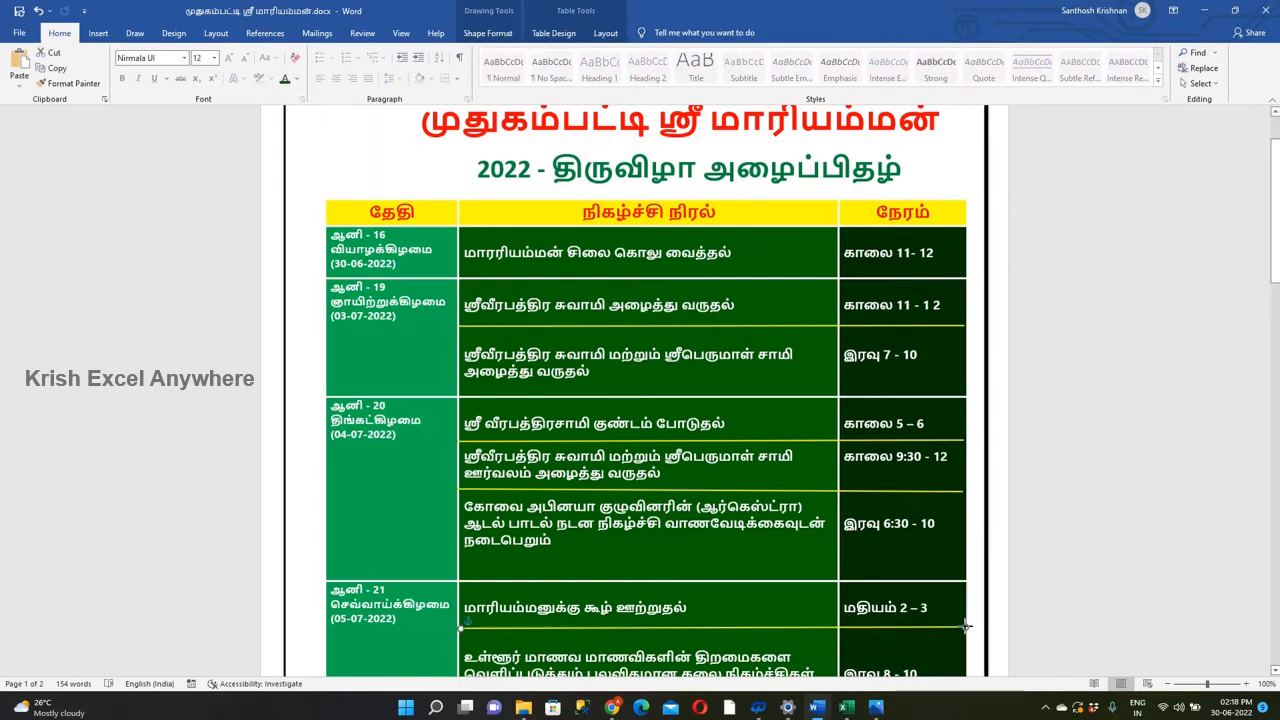
# Add a blank line above the second and third 04-07-2022 events and lower the yellow separator between them.
pyautogui.click(534, 492)
pyautogui.press('Return')
pyautogui.click(465, 456)
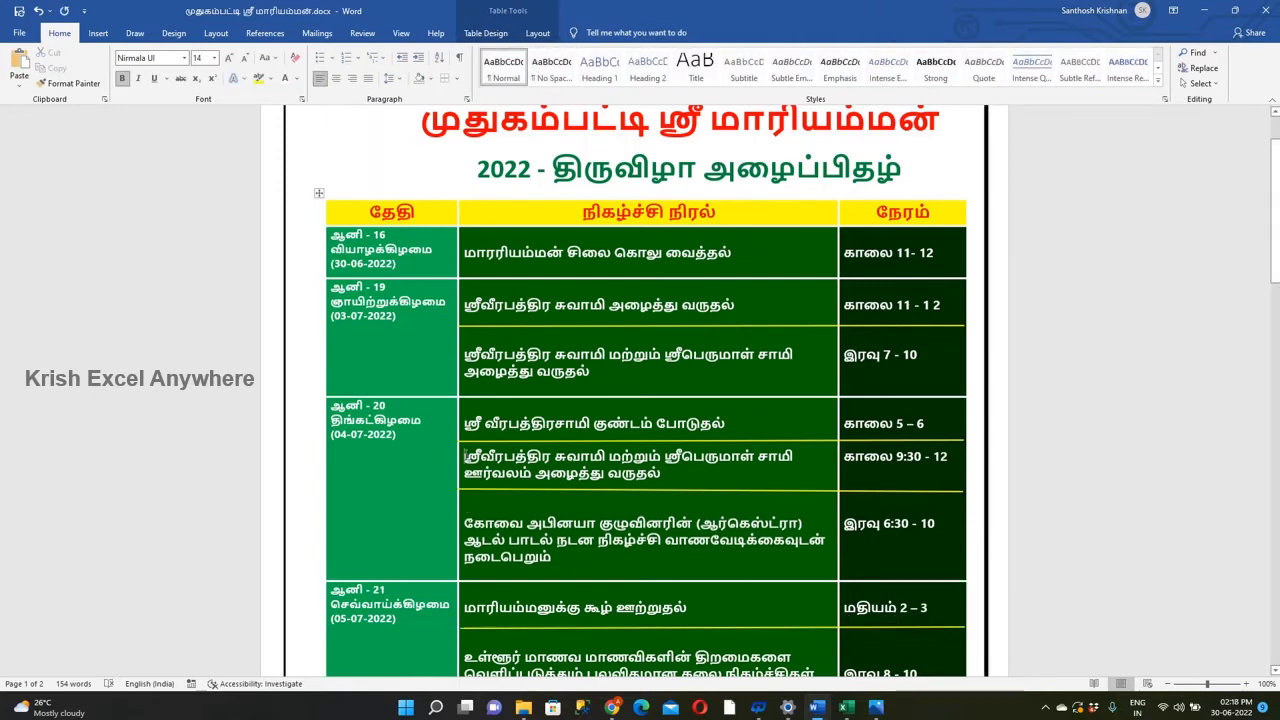
pyautogui.press('Return')
pyautogui.click(513, 507)
# Adjust the blank lines above the second and third times in the 04-07-2022 row to align them with their events.
pyautogui.click(844, 526)
pyautogui.click(849, 527)
pyautogui.press('Return')
pyautogui.press('Return')
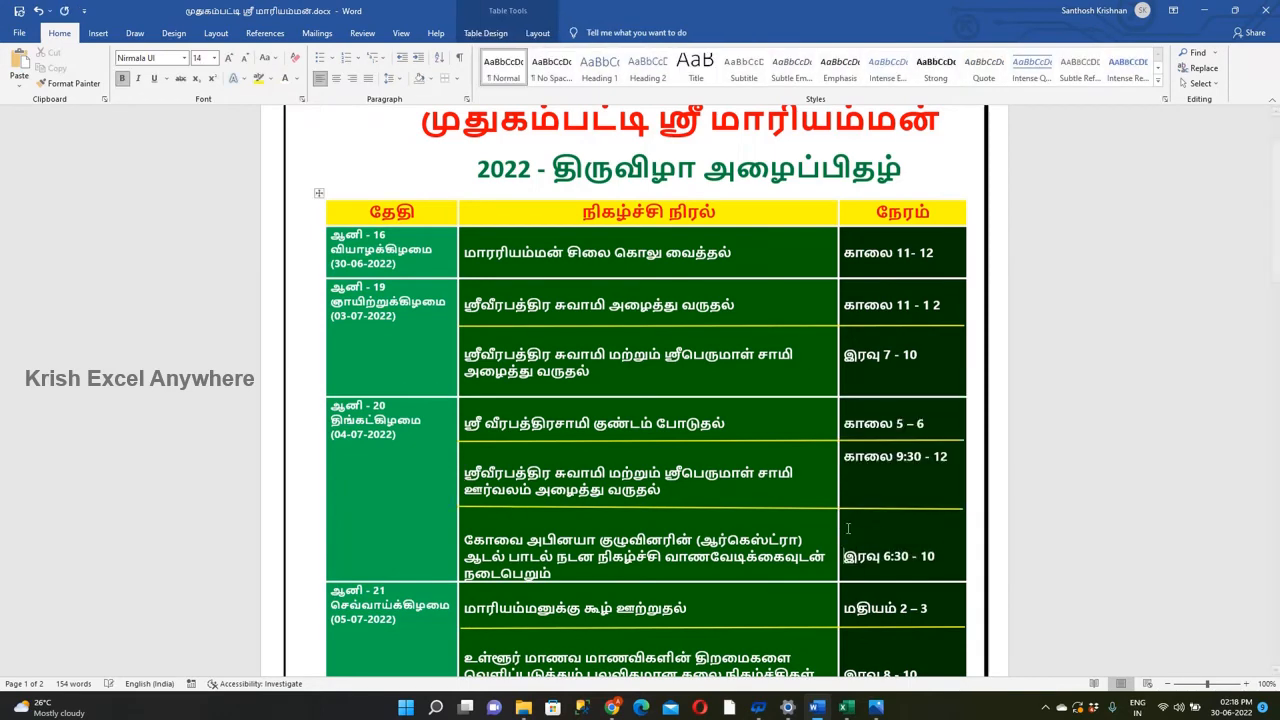
pyautogui.press('BackSpace')
pyautogui.click(844, 460)
pyautogui.click(848, 459)
pyautogui.press('Return')
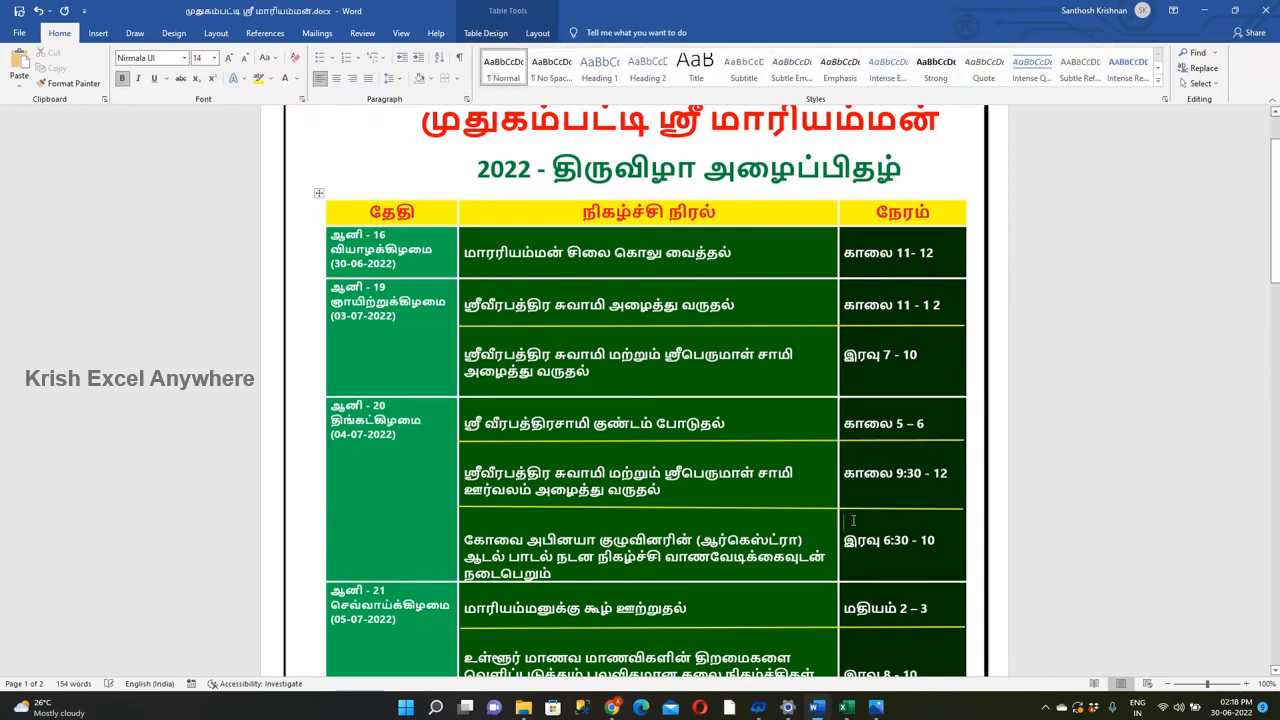
# Lower the 05-07-2022 separator slightly and add blank lines above both times in the 06-07-2022 row.
pyautogui.scroll(-5, 853, 520)
pyautogui.moveTo(801, 370); pyautogui.dragTo(801, 375)
pyautogui.click(848, 474)
pyautogui.press('Return')
pyautogui.click(848, 522)
pyautogui.press('Return')
pyautogui.press('Return')
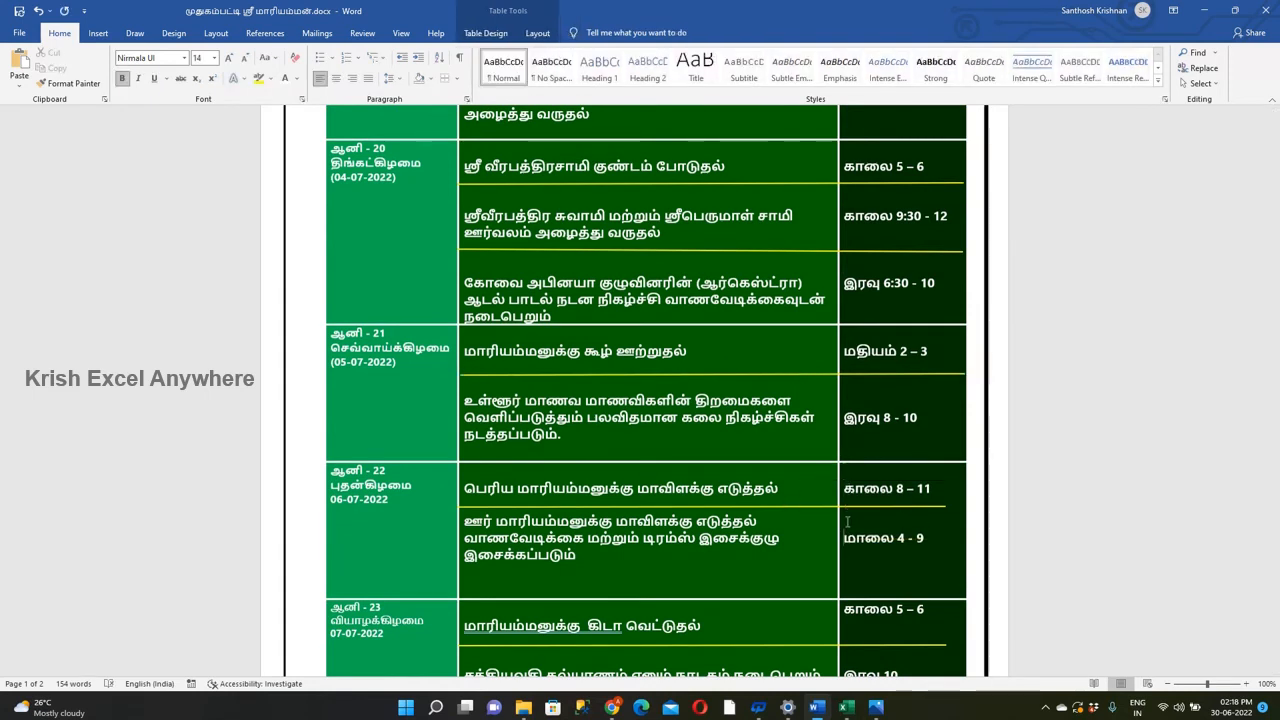
# Add a blank line above the second 06-07-2022 event, then lower the row's separator and extend it to the table edge.
pyautogui.click(466, 522)
pyautogui.press('Return')
pyautogui.moveTo(530, 507); pyautogui.dragTo(531, 510)
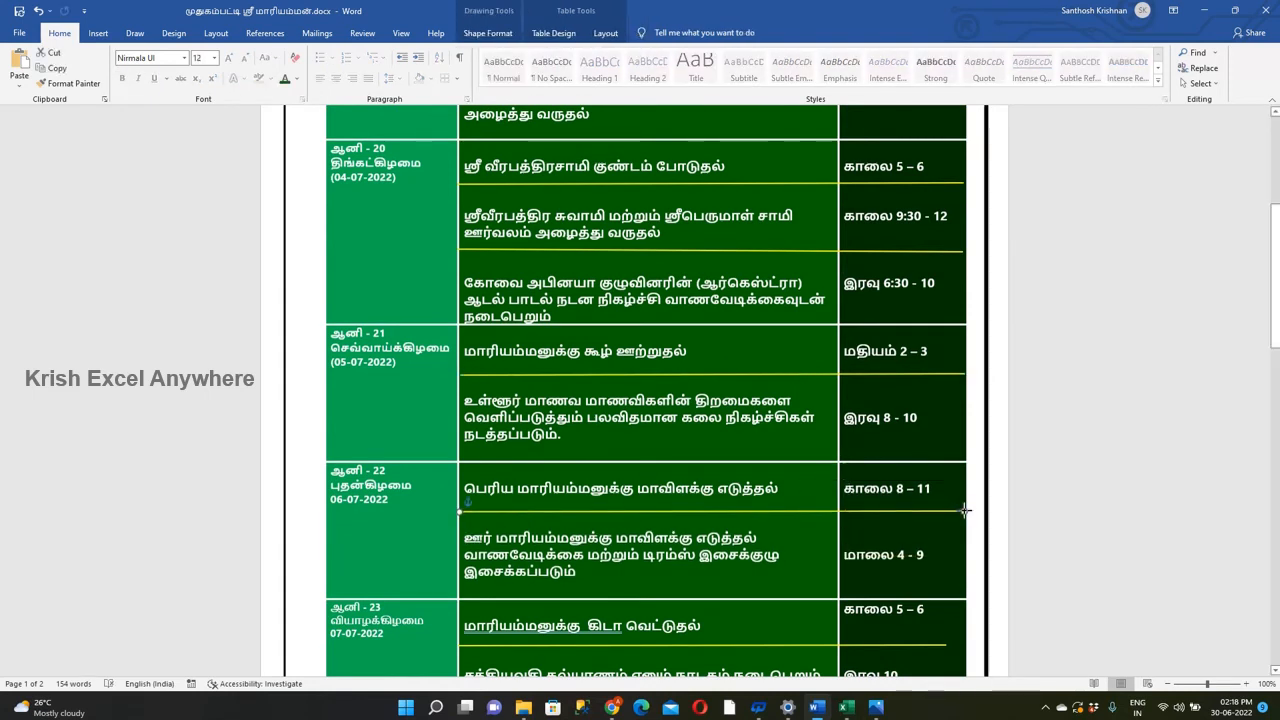
# Align both times in the 07-07-2022 row with their events and extend that row's yellow separator to the table edge.
pyautogui.scroll(-2, 856, 515)
pyautogui.click(856, 515)
pyautogui.press('Return')
pyautogui.click(946, 549)
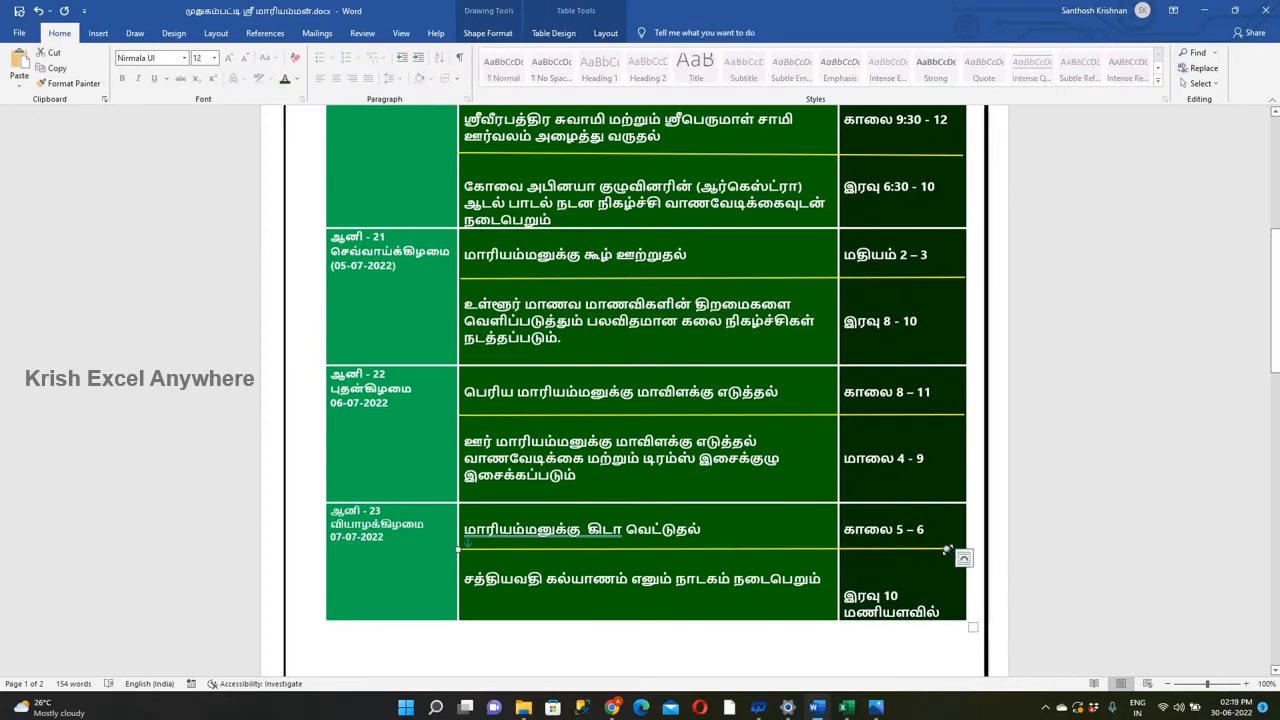
pyautogui.click(855, 580)
pyautogui.press('Delete')
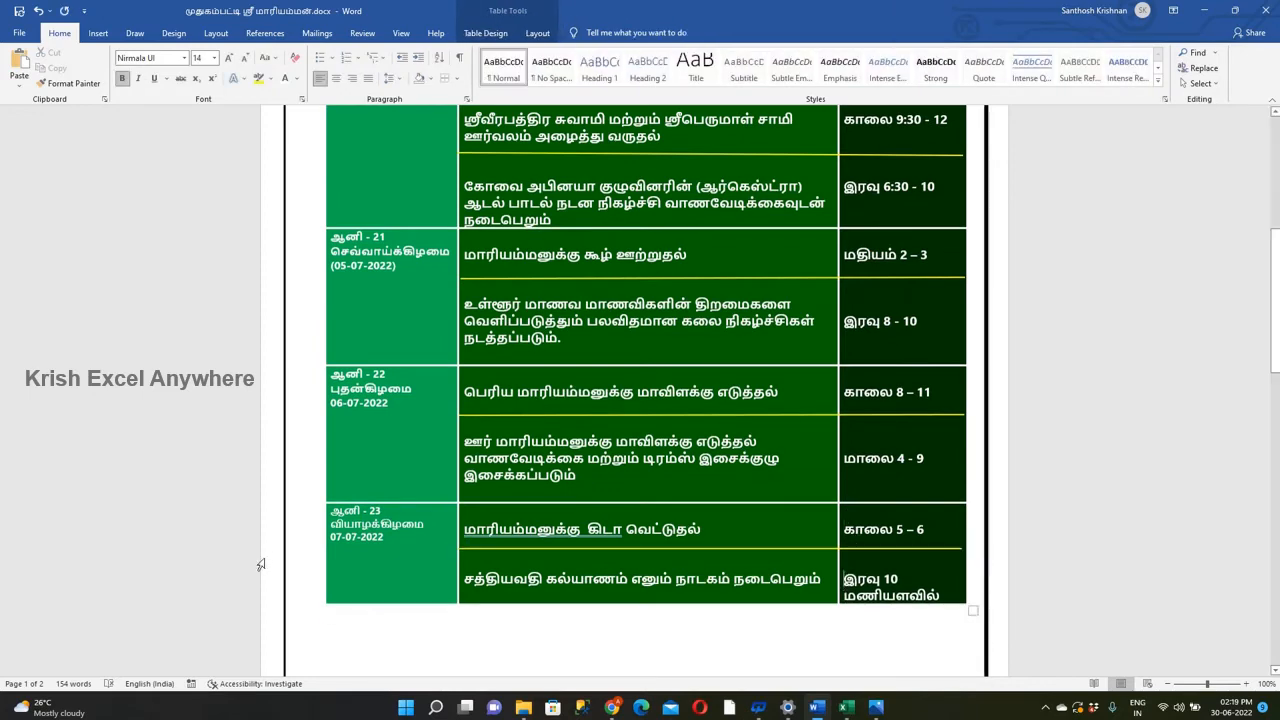
# Set the font size of all the dates in the schedule's date column to 14.
pyautogui.scroll(6, 400, 470)
pyautogui.moveTo(400, 186); pyautogui.dragTo(400, 664)
pyautogui.click(201, 59)
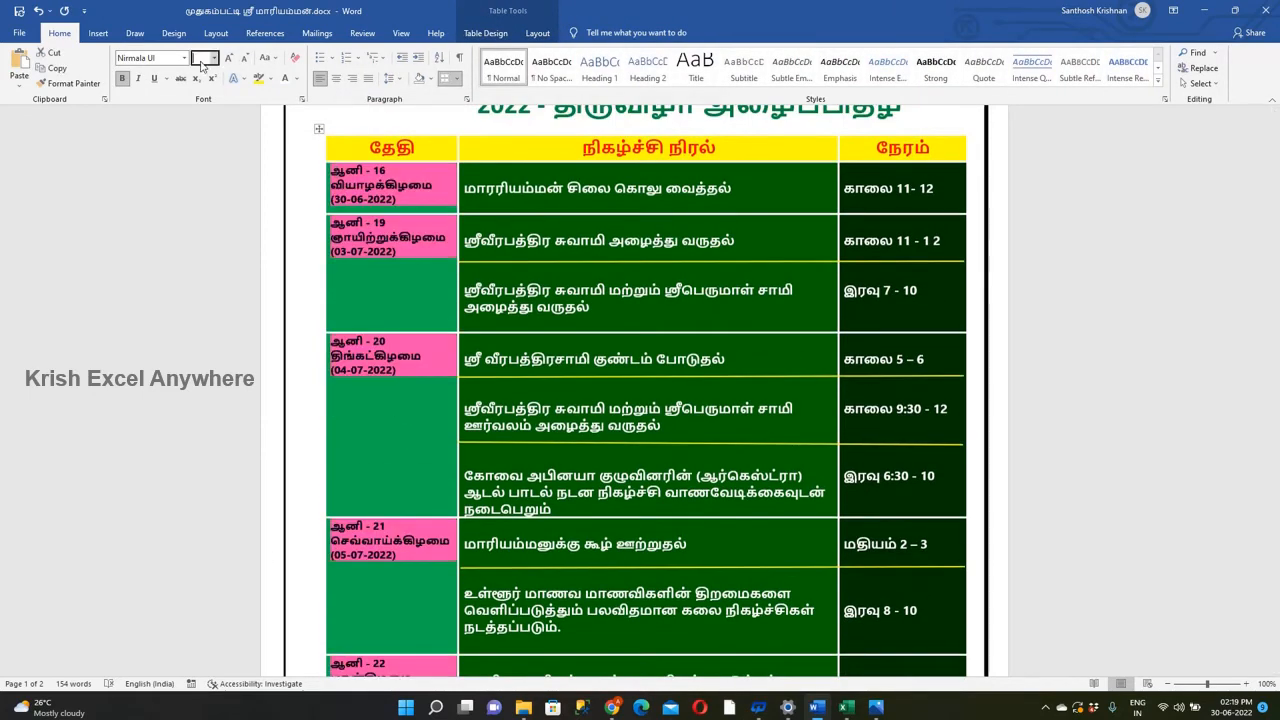
pyautogui.write('14')
pyautogui.press('Return')
# Add two blank lines above the dates in the 03-07-2022 and 04-07-2022 rows to centre them vertically.
pyautogui.click(409, 289)
pyautogui.click(332, 225)
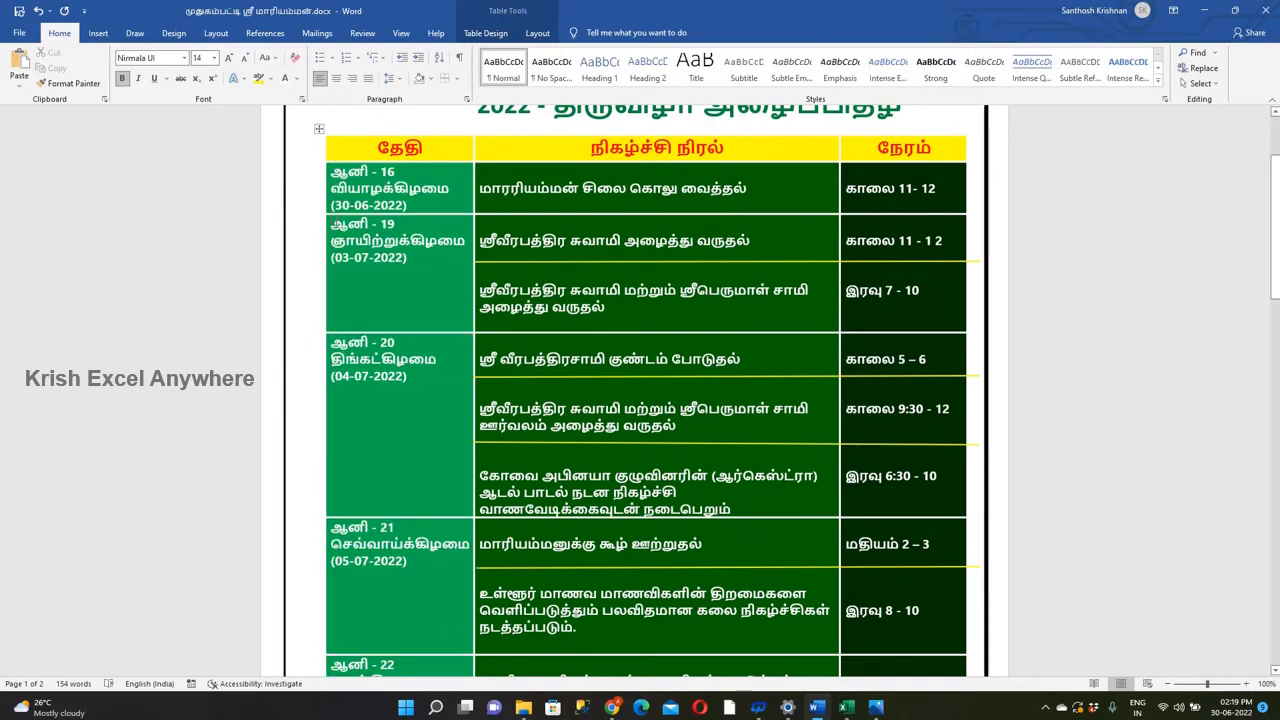
pyautogui.press('Return')
pyautogui.press('Return')
pyautogui.click(332, 343)
pyautogui.press('Return')
pyautogui.press('Return')
pyautogui.press('Return')
pyautogui.press('Return')
pyautogui.press('BackSpace')
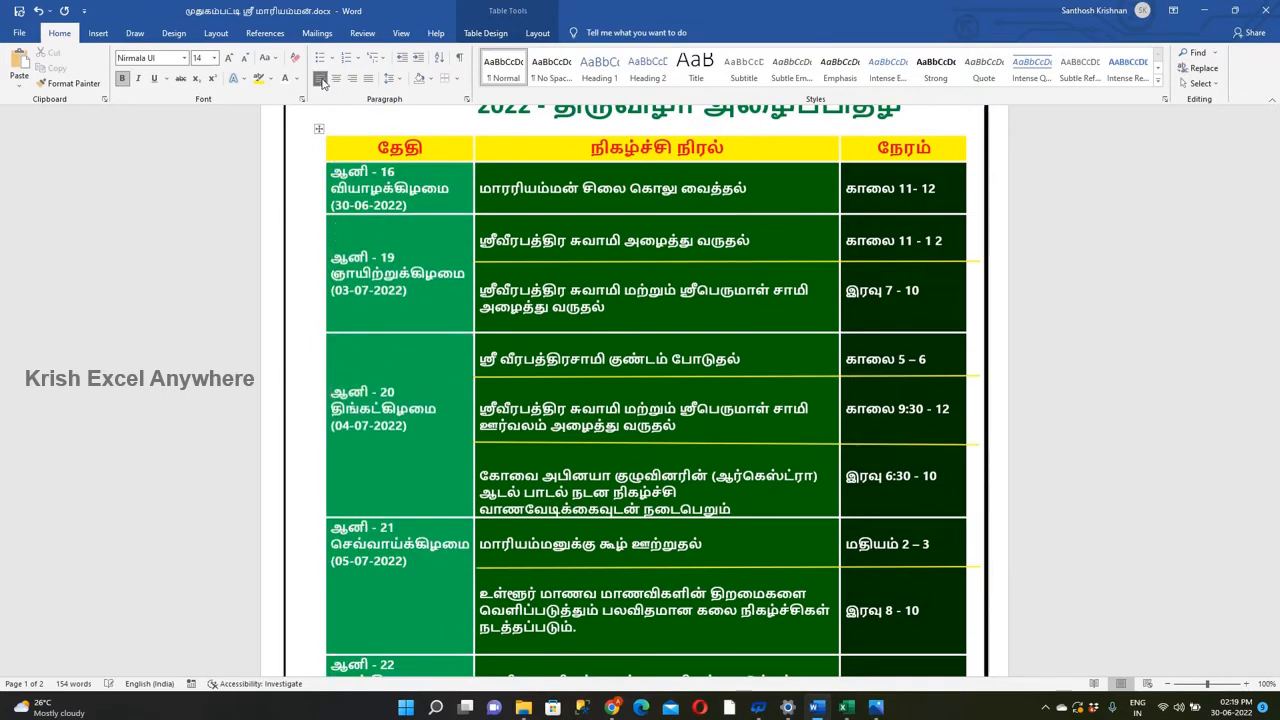
# Add two blank lines above the dates in the 05-07-2022, 06-07-2022 and 07-07-2022 rows to centre them vertically.
pyautogui.click(332, 527)
pyautogui.press('Return')
pyautogui.press('Return')
pyautogui.scroll(-3, 340, 530)
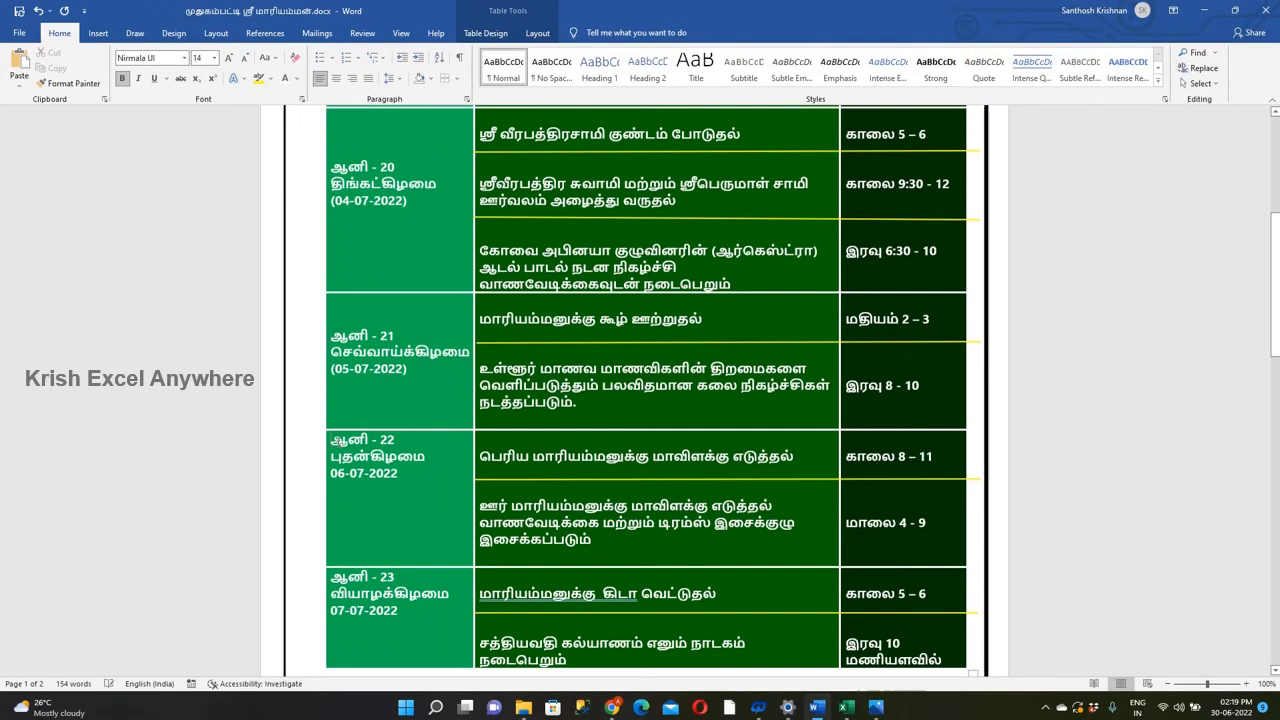
pyautogui.click(334, 440)
pyautogui.press('Return')
pyautogui.press('Return')
pyautogui.click(333, 577)
pyautogui.press('Return')
pyautogui.press('Return')
# Copy the deity picture from the open image viewer and paste it into the Word invitation.
pyautogui.scroll(5, 340, 560)
pyautogui.moveTo(868, 706)
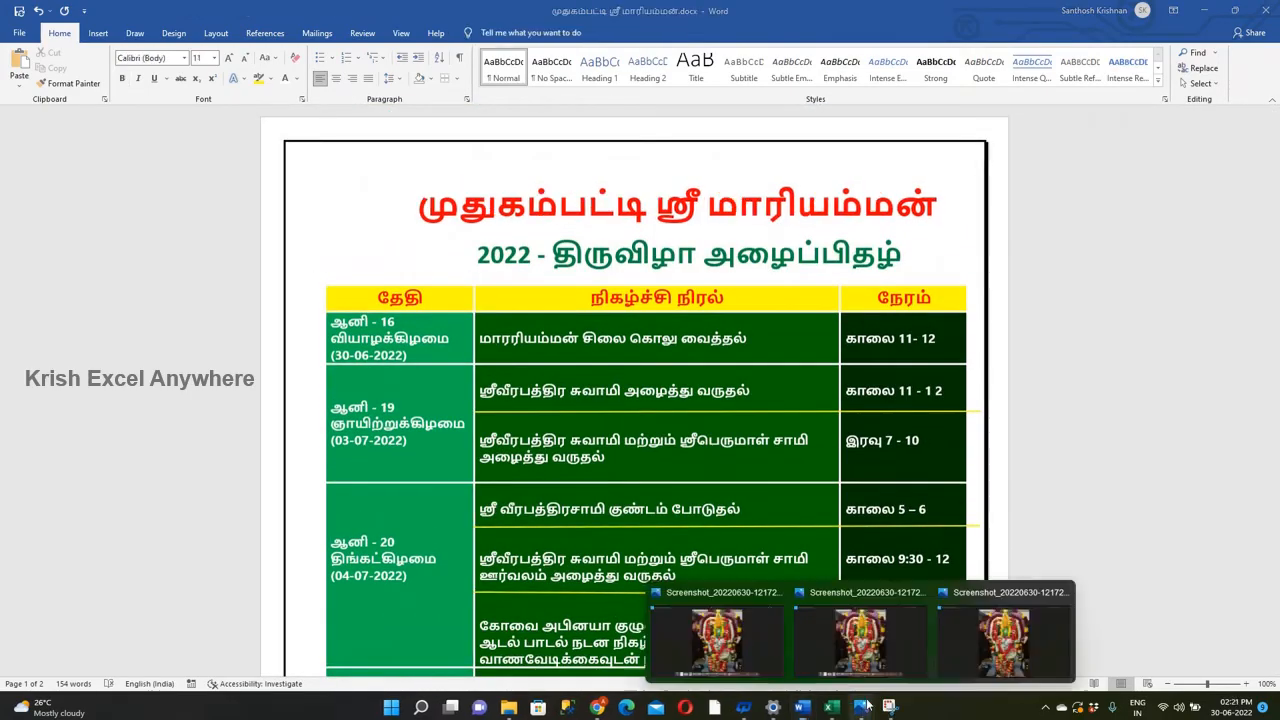
pyautogui.rightClick(671, 272)
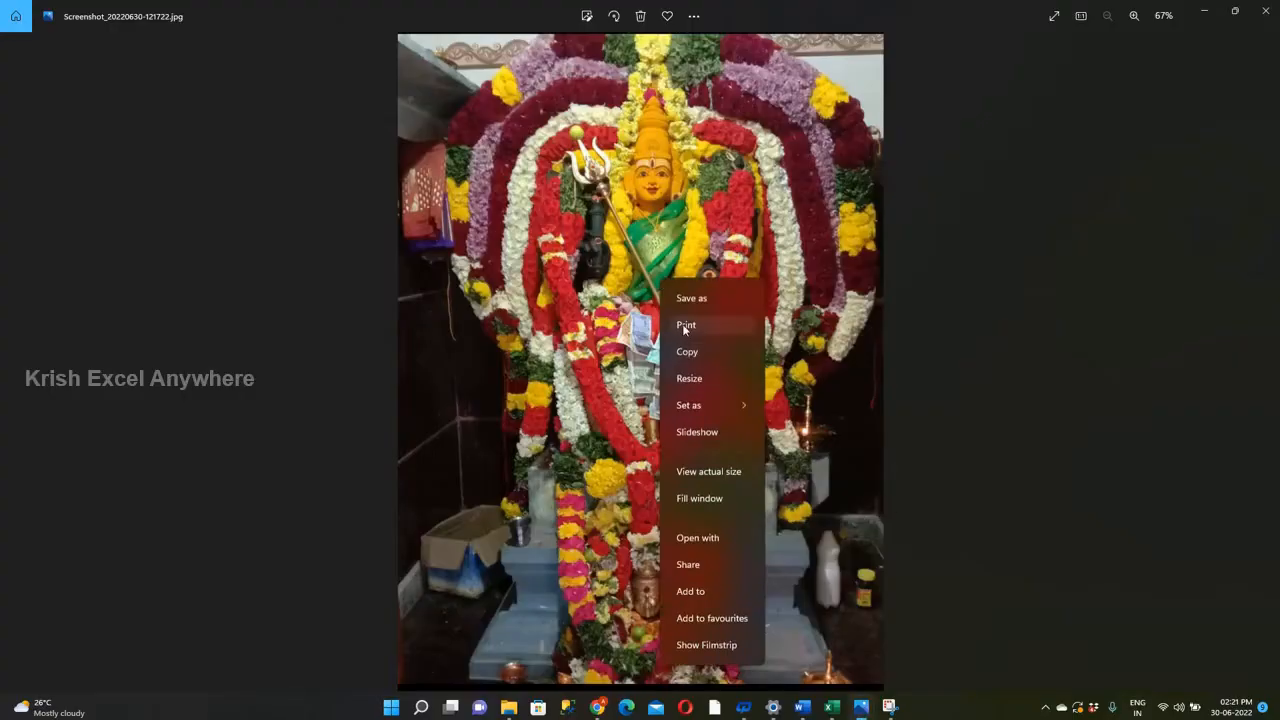
pyautogui.click(694, 349)
pyautogui.click(801, 706)
pyautogui.hotkey('ctrl', 'v')
# Shrink the deity picture to a small image at the start of the title and make it float in front of the text.
pyautogui.moveTo(946, 634); pyautogui.dragTo(500, 108)
pyautogui.scroll(3, 506, 113)
pyautogui.moveTo(527, 449); pyautogui.dragTo(408, 286)
pyautogui.moveTo(408, 233); pyautogui.dragTo(434, 233)
pyautogui.rightClick(405, 222)
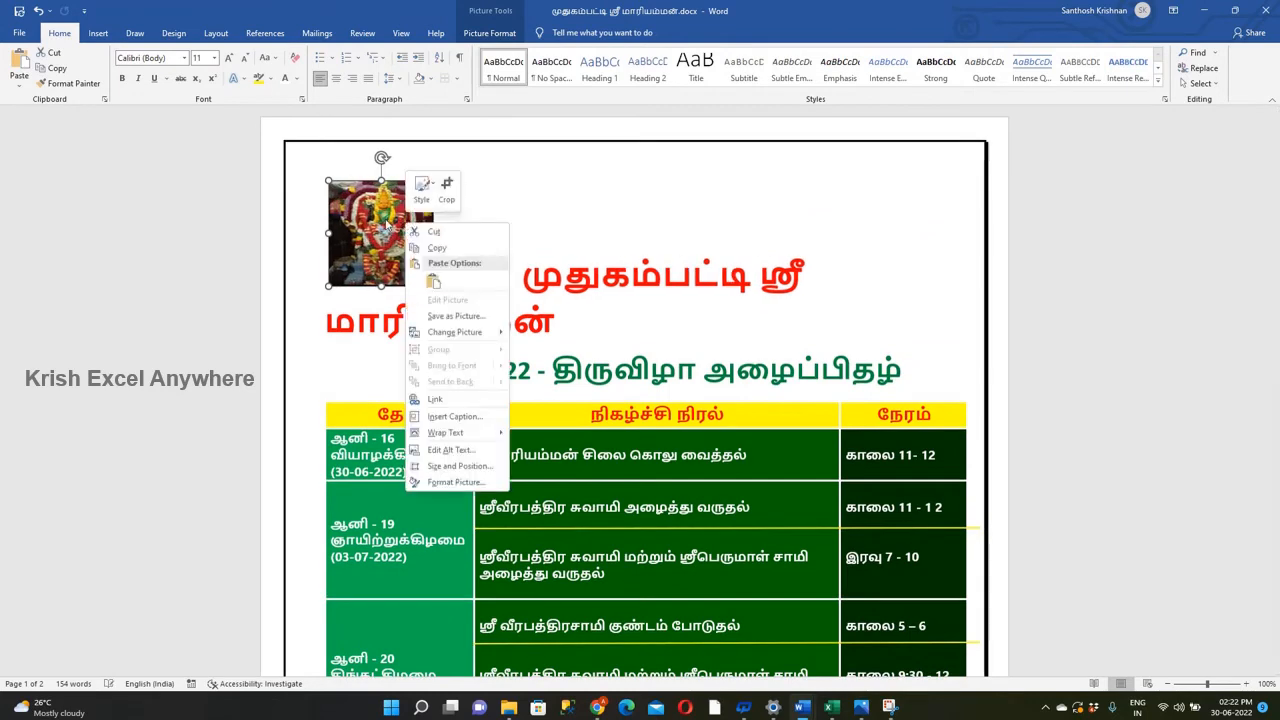
pyautogui.click(387, 224)
pyautogui.click(450, 190)
pyautogui.click(551, 314)
pyautogui.click(437, 217)
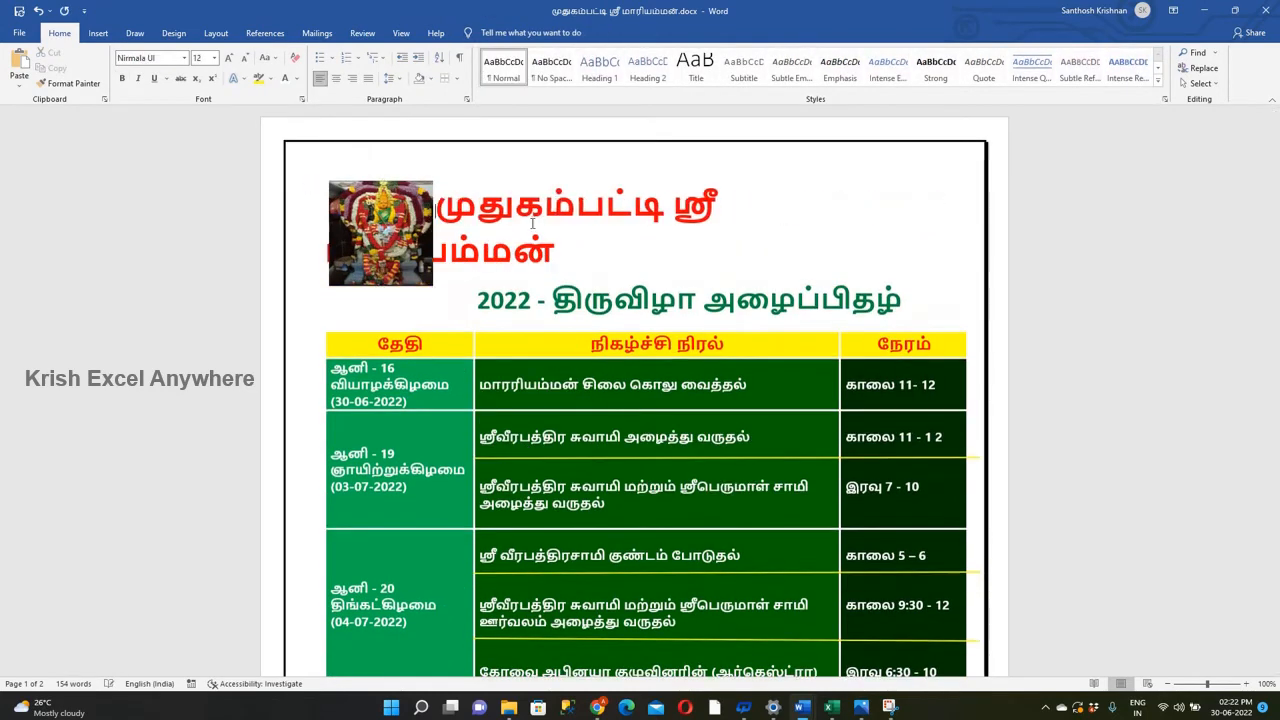
# Set the red temple title's font size to 34 and fit it on one line beside the deity picture.
pyautogui.moveTo(564, 251); pyautogui.dragTo(438, 213)
pyautogui.press('Return')
pyautogui.click(439, 208)
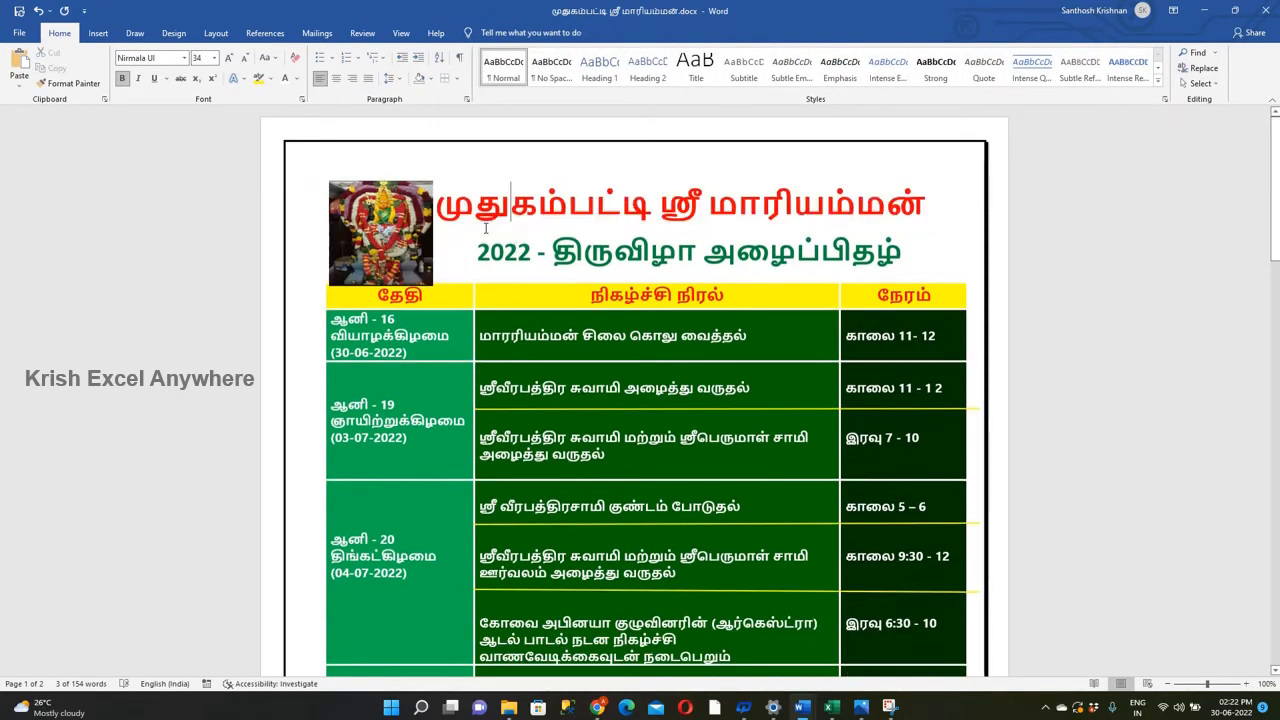
# Reduce the deity picture's height so that it ends just above the schedule table.
pyautogui.click(385, 247)
pyautogui.moveTo(381, 286); pyautogui.dragTo(385, 275)
pyautogui.click(475, 263)
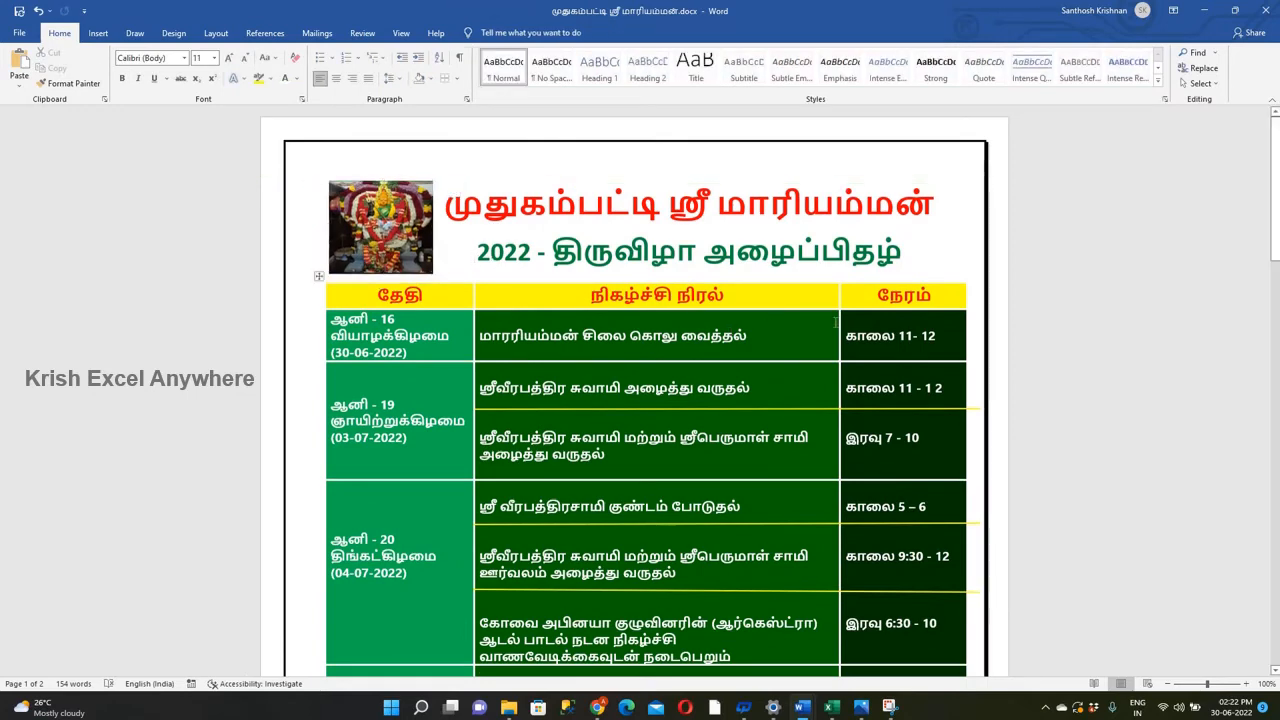
# Copy the closing invitation line from cell A9 of the Excel workbook and paste it below the schedule table in Word.
pyautogui.scroll(-13, 660, 475)
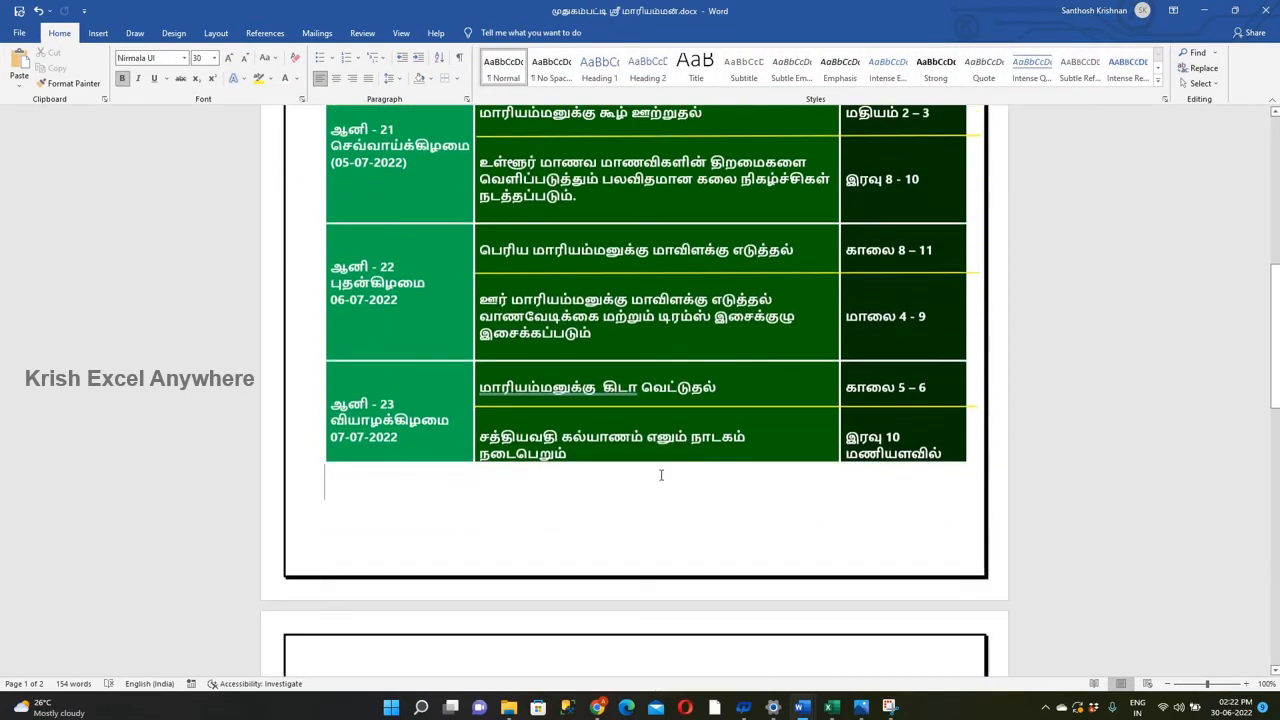
pyautogui.hotkey('alt', 'Tab')
pyautogui.hotkey('alt', 'Tab')
pyautogui.hotkey('alt', 'Tab')
pyautogui.hotkey('alt', 'Tab')
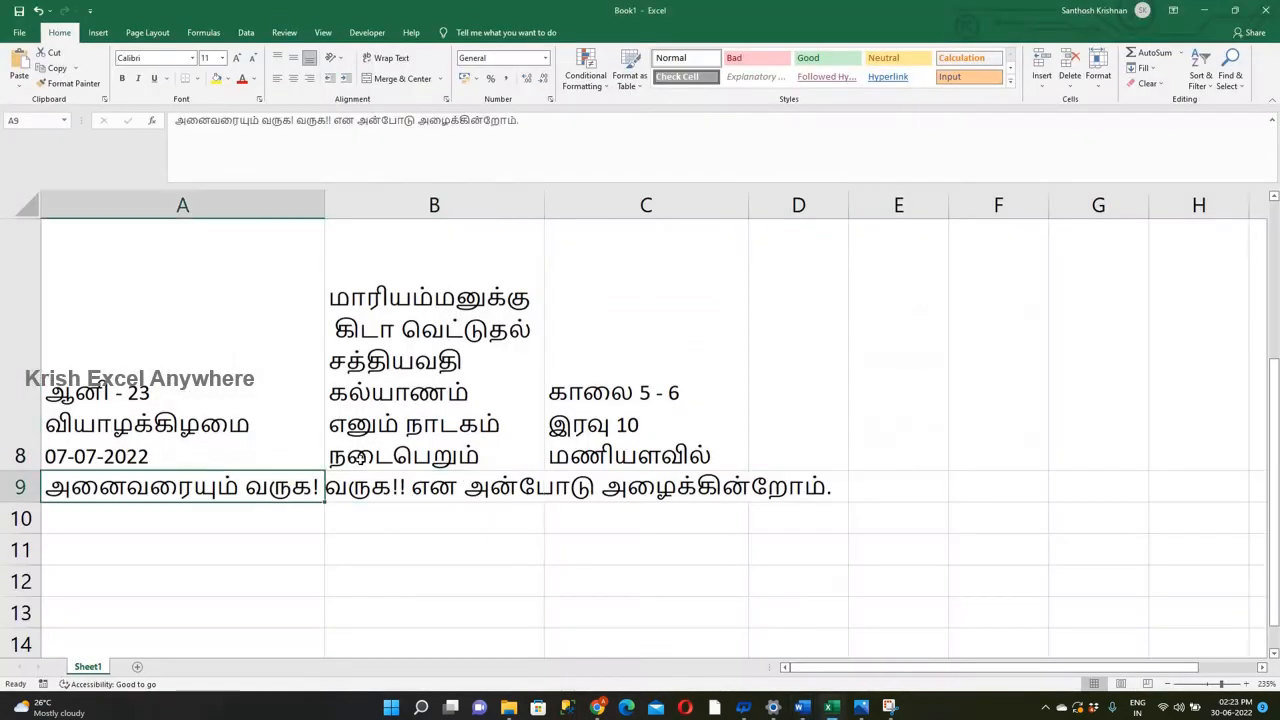
pyautogui.press('F2')
pyautogui.hotkey('ctrl', 'shift', 'Home')
pyautogui.hotkey('ctrl', 'c')
pyautogui.hotkey('alt', 'Tab')
pyautogui.hotkey('ctrl', 'v')
# Color the closing invitation line Dark Blue and set its font size to 18.
pyautogui.tripleClick(436, 494)
pyautogui.click(297, 79)
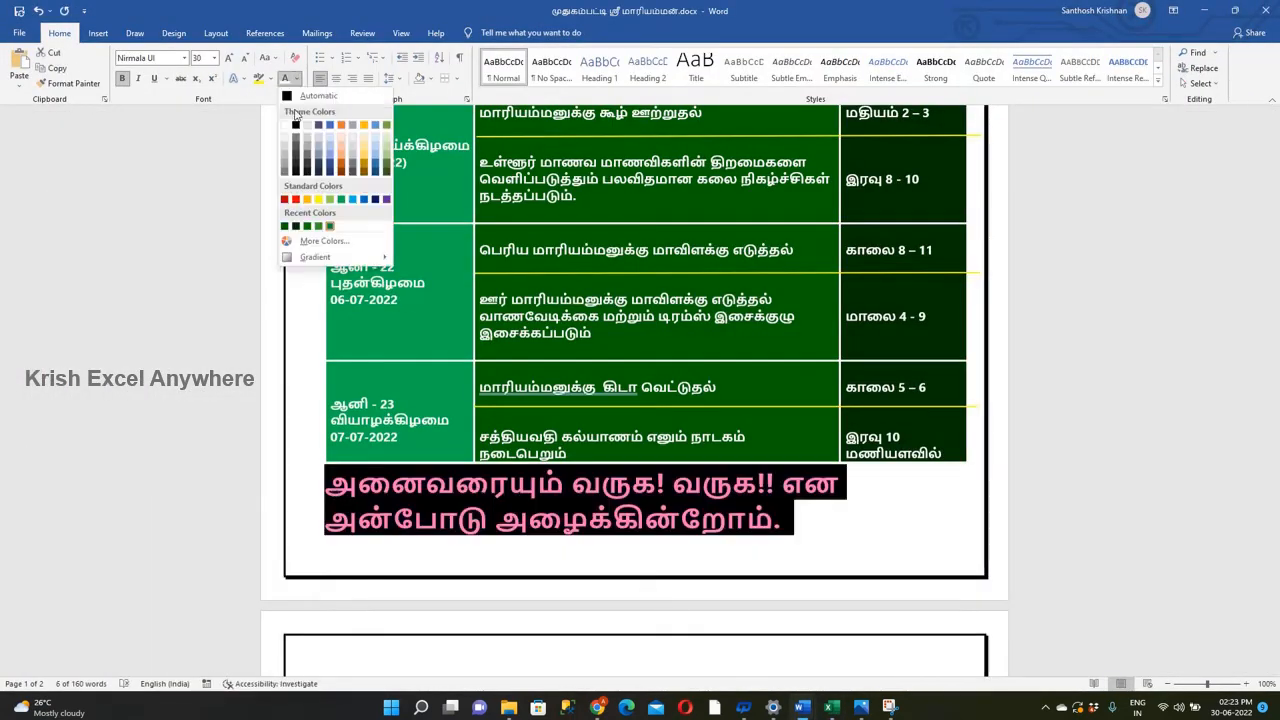
pyautogui.click(376, 200)
pyautogui.click(245, 62)
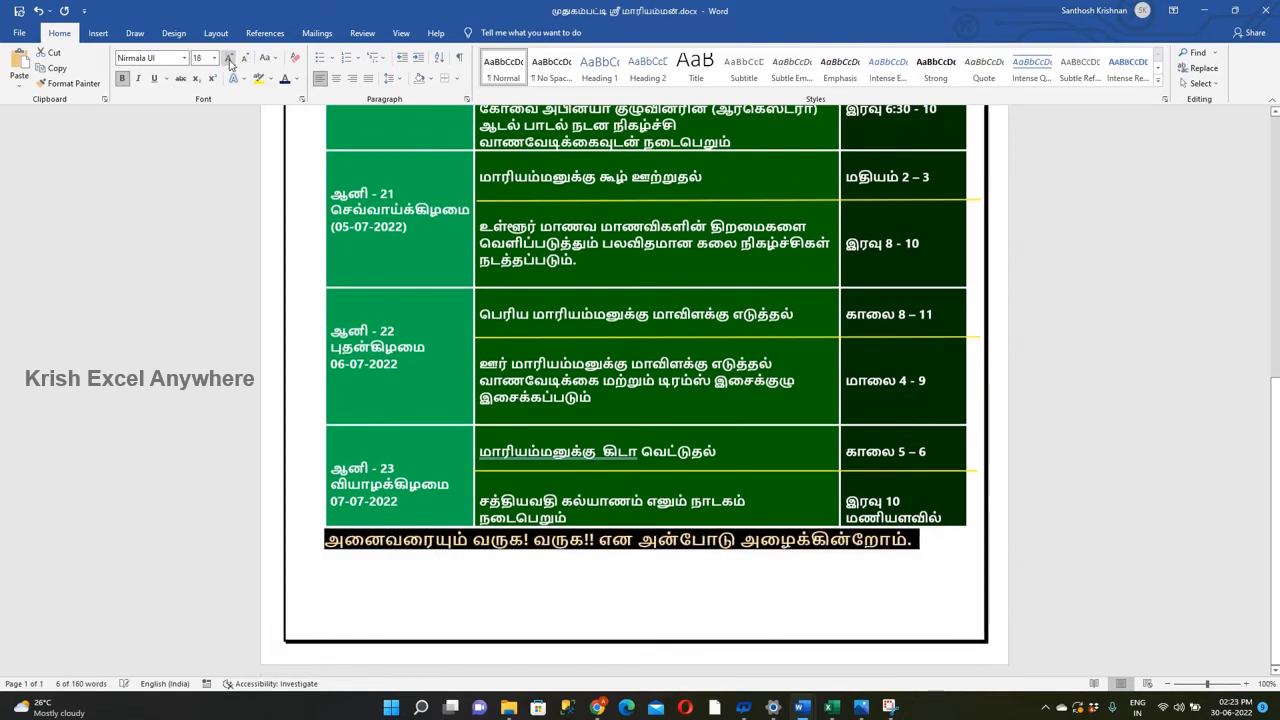
pyautogui.click(928, 540)
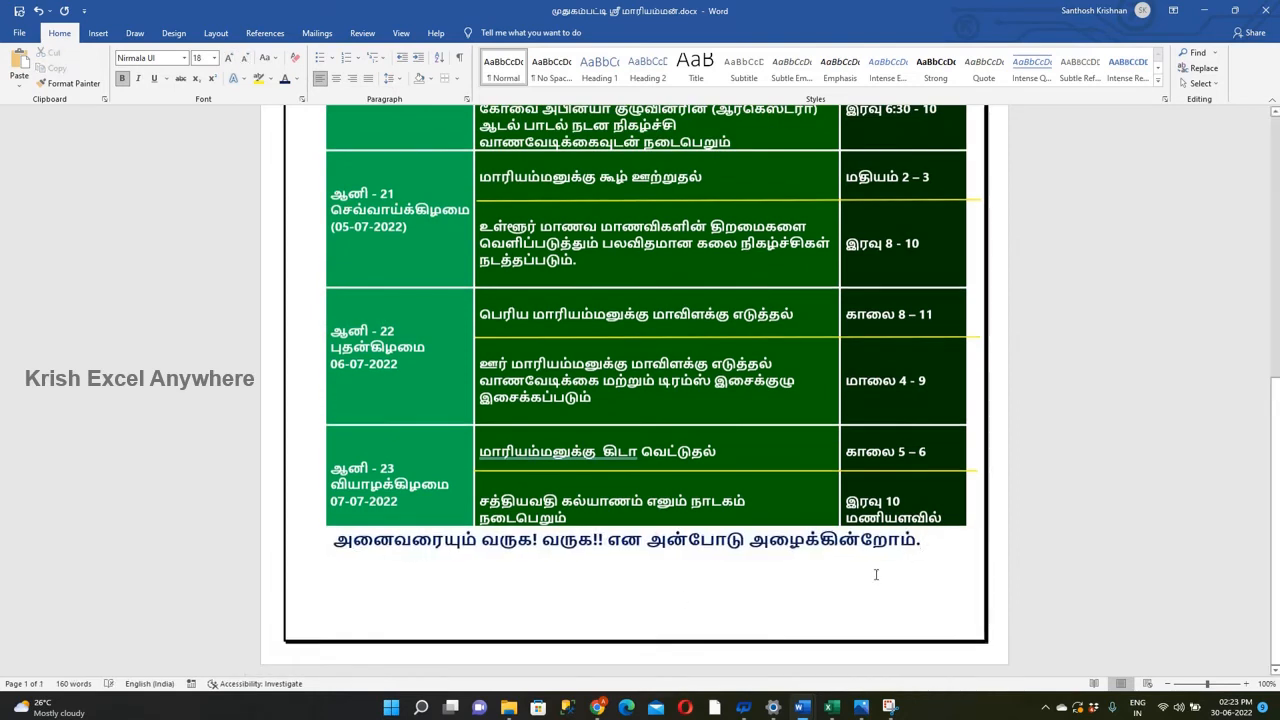
# Move the yellow separators in the rows from 07-07-2022 back to 03-07-2022 slightly lower between their events.
pyautogui.click(704, 469)
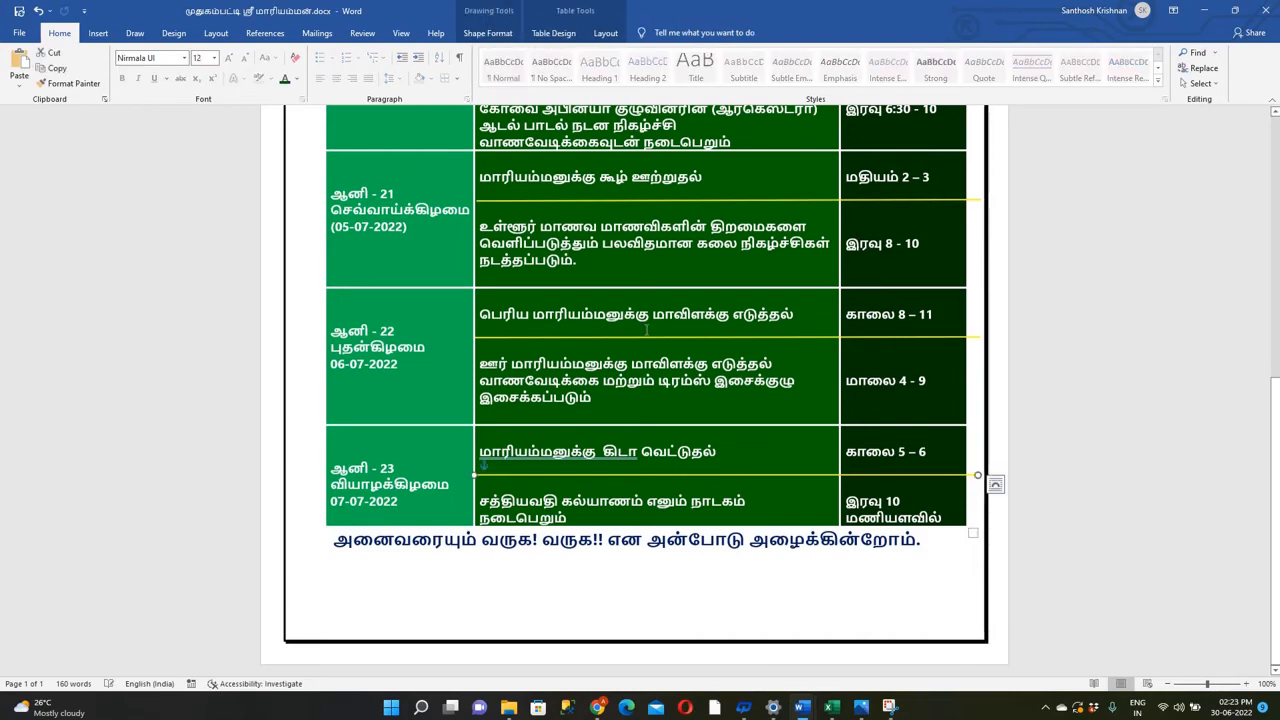
pyautogui.click(632, 341)
pyautogui.scroll(4, 632, 341)
pyautogui.scroll(2, 633, 364)
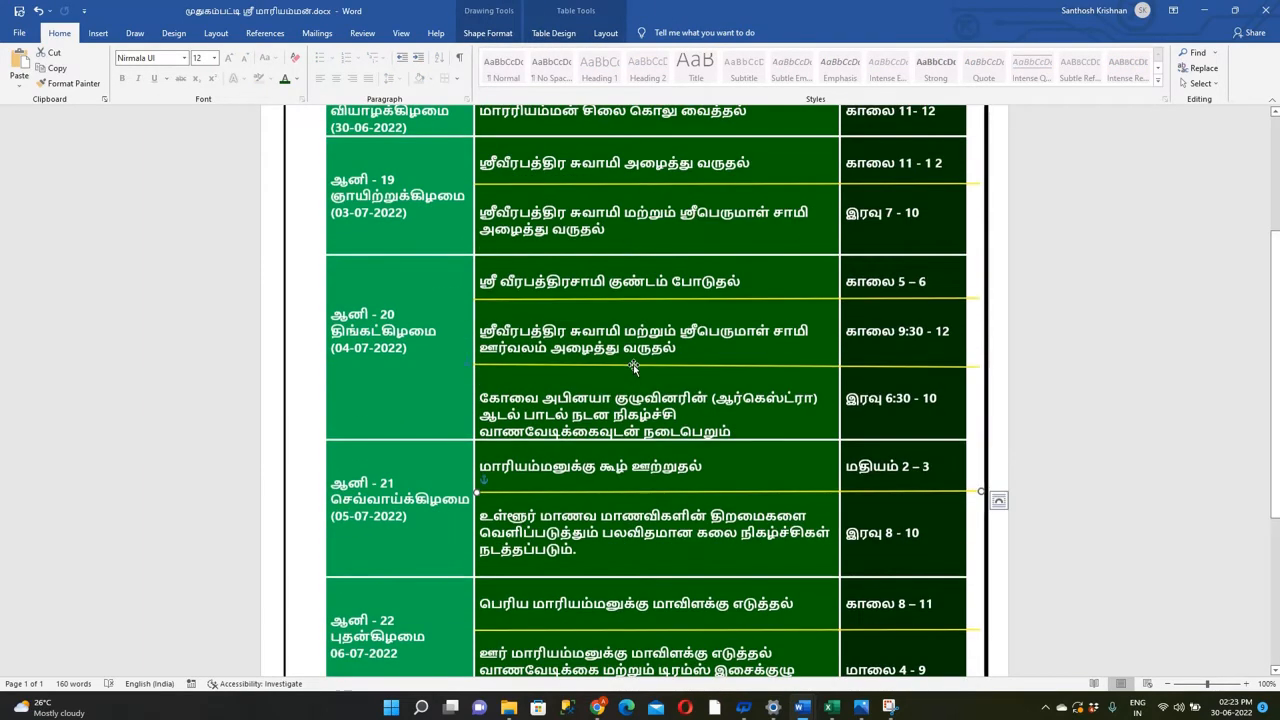
pyautogui.scroll(2, 638, 302)
pyautogui.scroll(3, 638, 302)
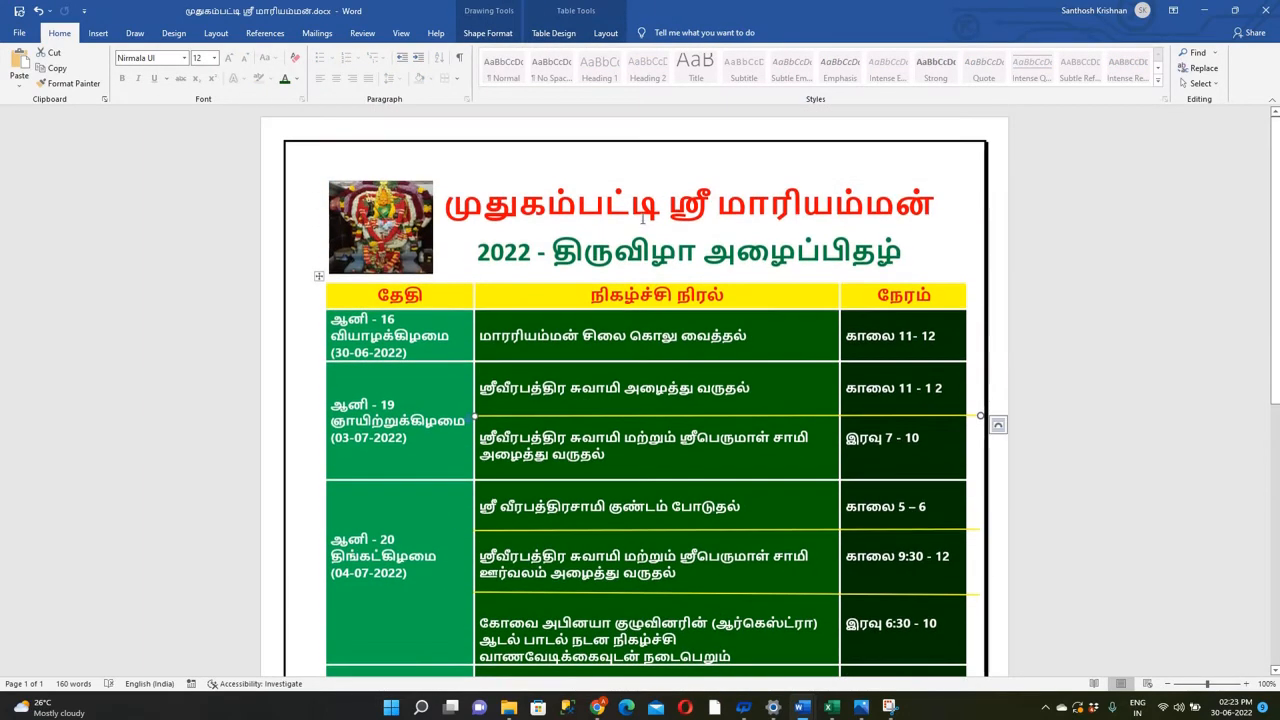
pyautogui.click(690, 208)
pyautogui.click(622, 273)
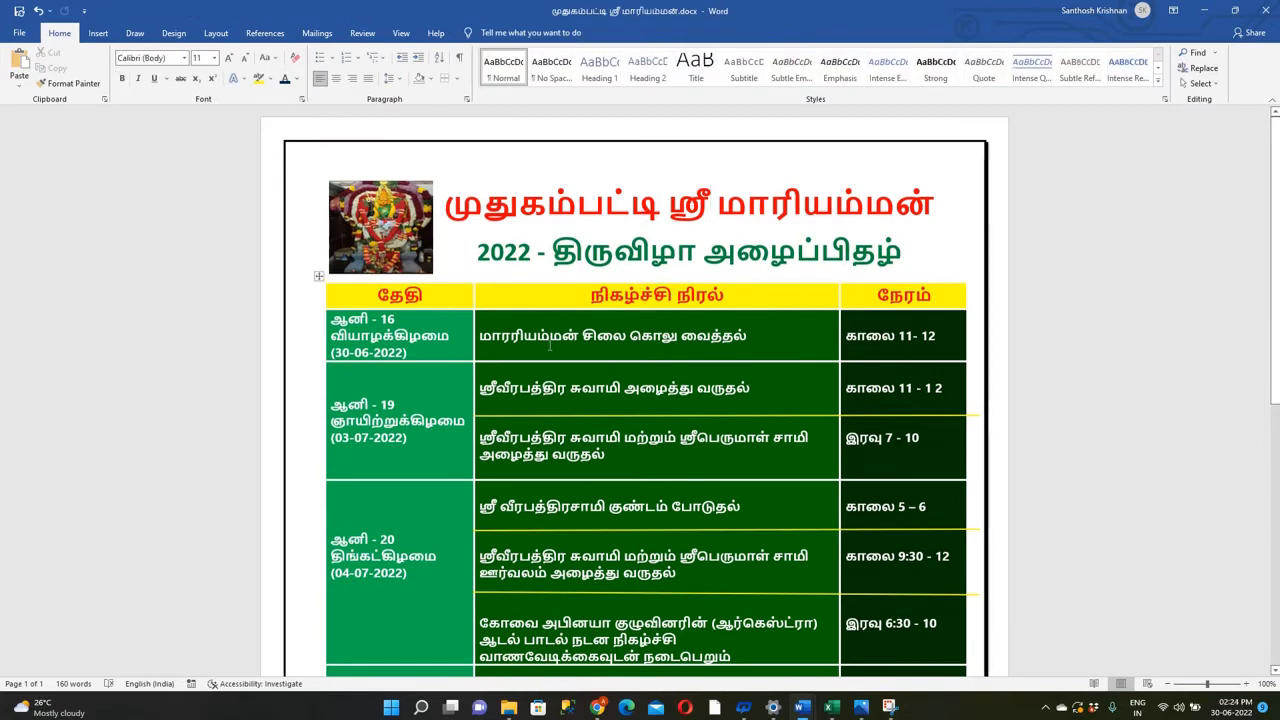
# Add the line "VIP - கற்றதை கற்பிப்போம்" below the closing invitation line in 28-point Red text.
pyautogui.scroll(-9, 549, 345)
pyautogui.click(598, 570)
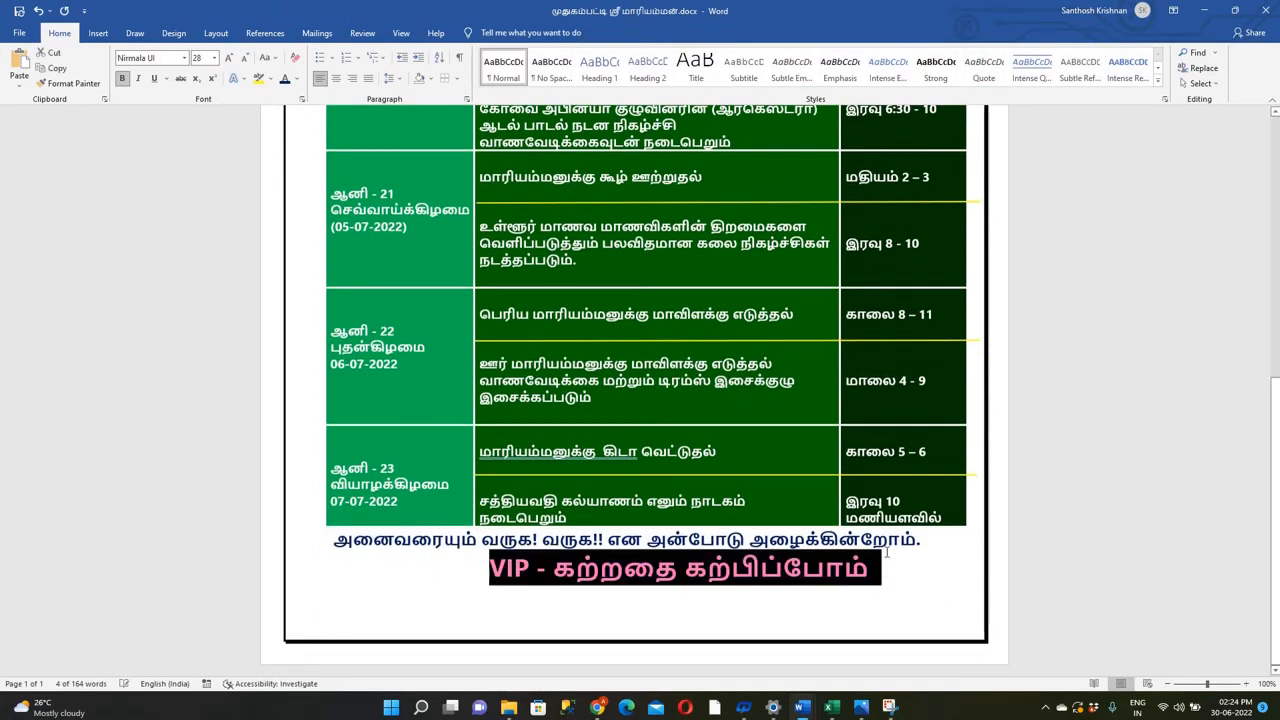
pyautogui.click(296, 79)
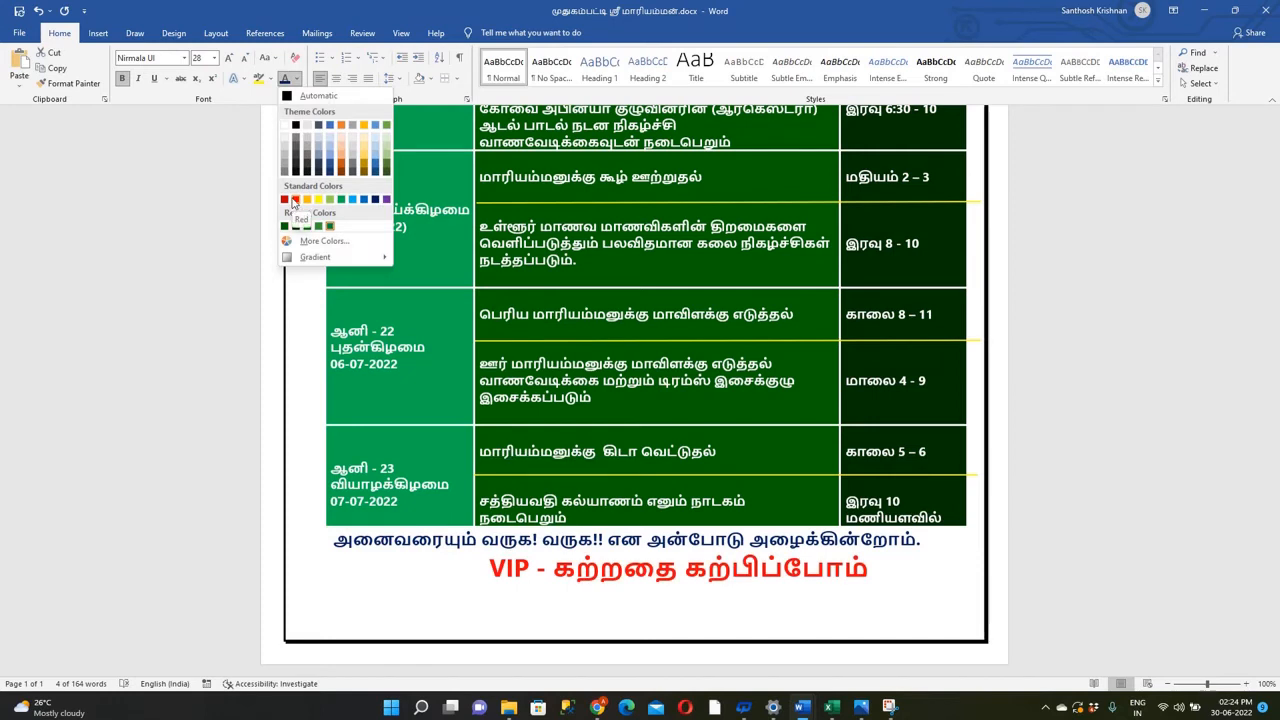
pyautogui.click(300, 222)
pyautogui.click(437, 566)
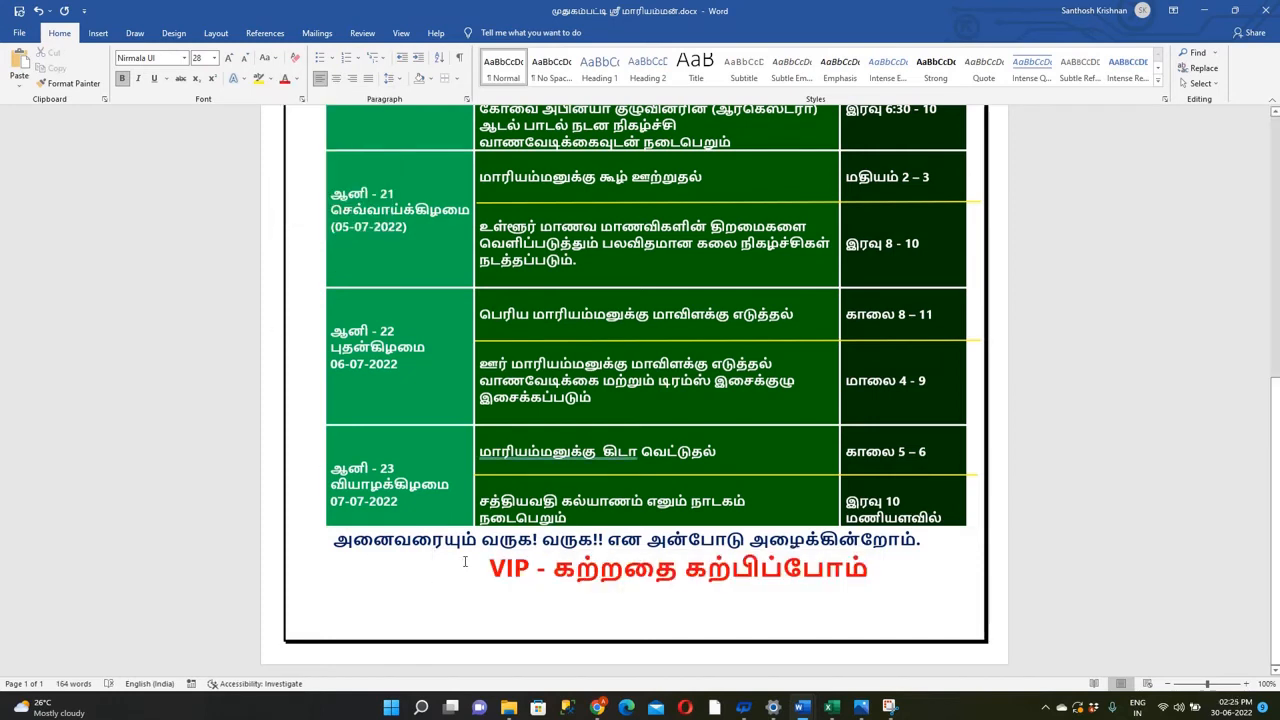